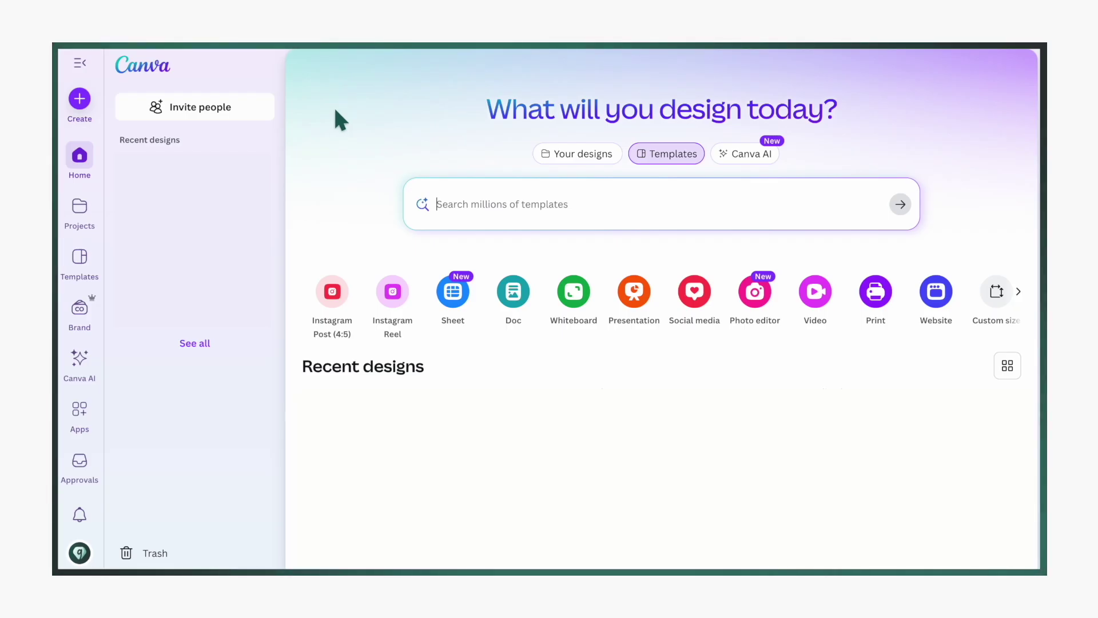
Step: Create a new blank Mobile Video design sized 1080 × 1920 px
{"action": "left_click", "coordinate": [80, 99]}
{"action": "type", "text": "mobile v"}
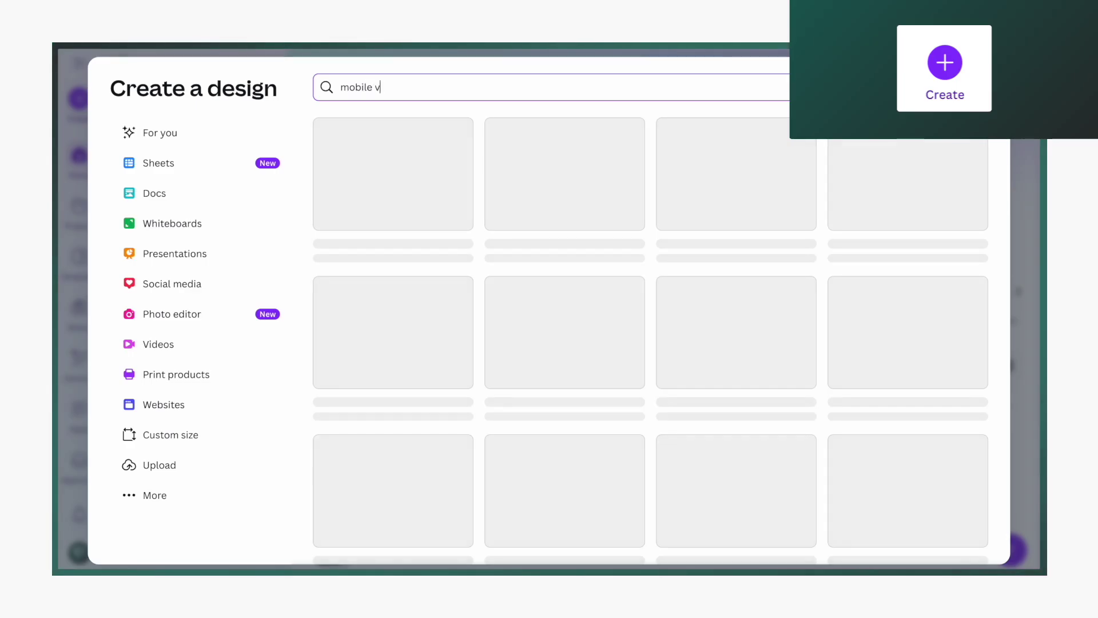
{"action": "type", "text": "ideo"}
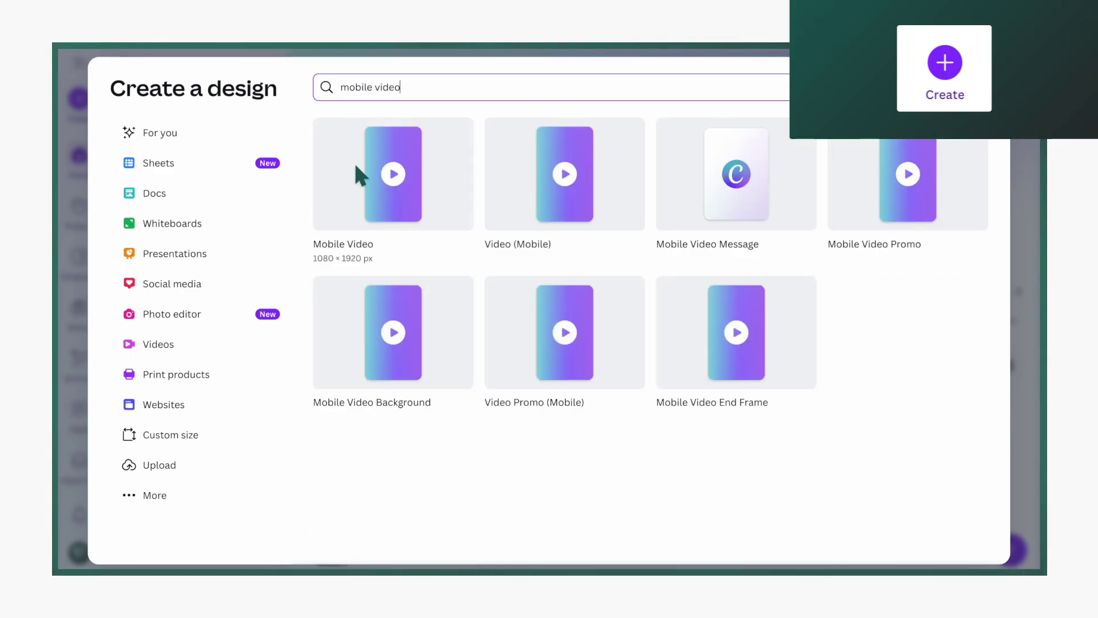
{"action": "left_click", "coordinate": [355, 165]}
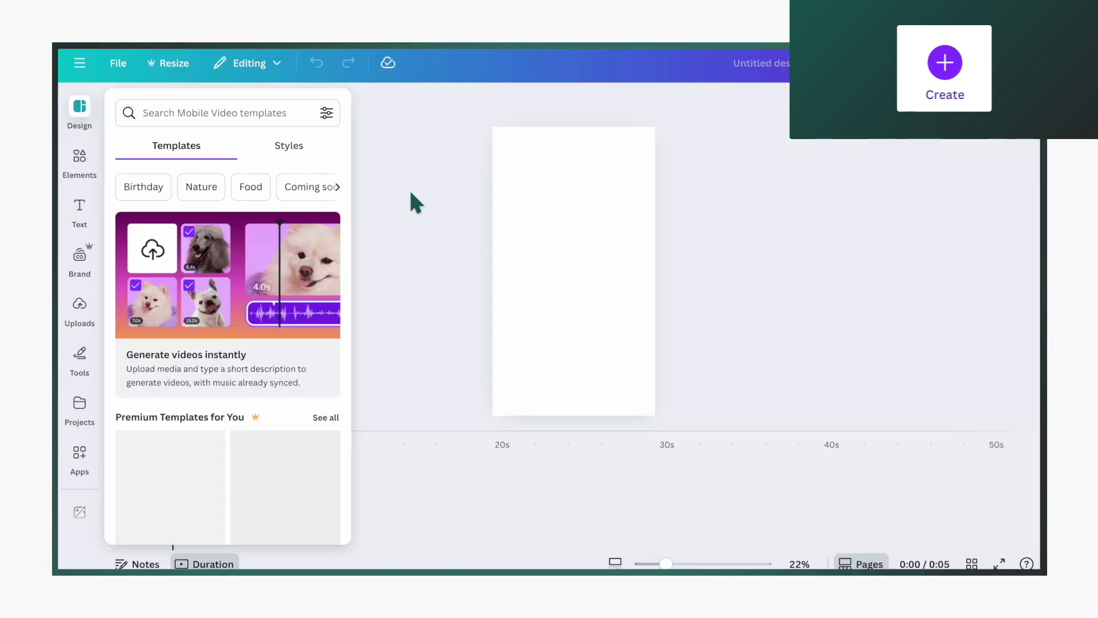
Step: Set the blank page's background to the solid colour #FFF4E8
{"action": "left_click", "coordinate": [613, 255]}
{"action": "left_click", "coordinate": [533, 103]}
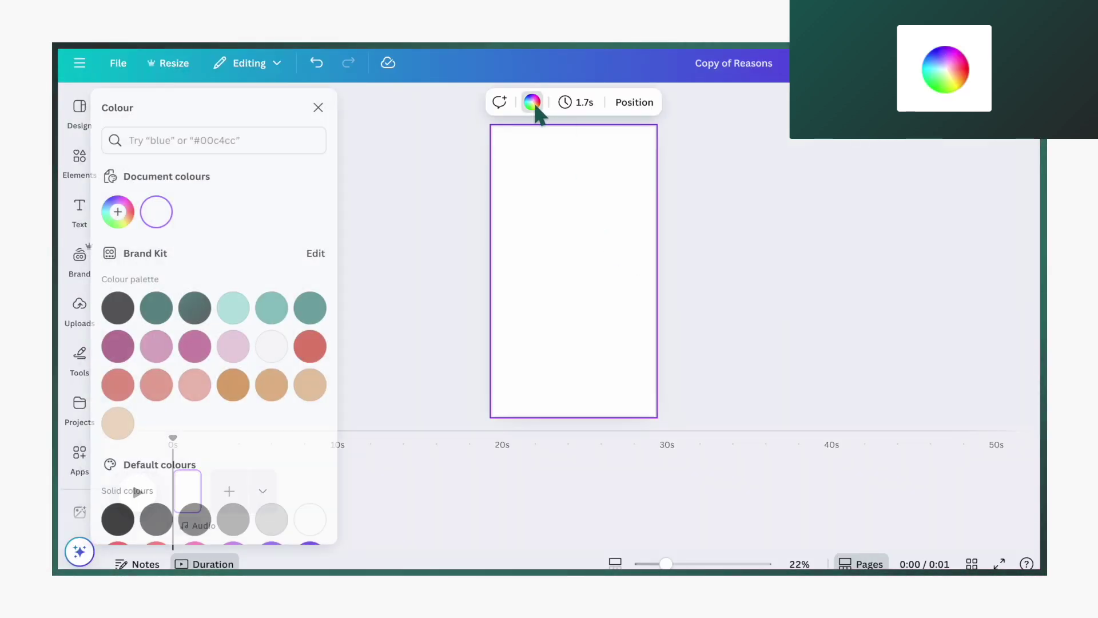
{"action": "left_click", "coordinate": [132, 213]}
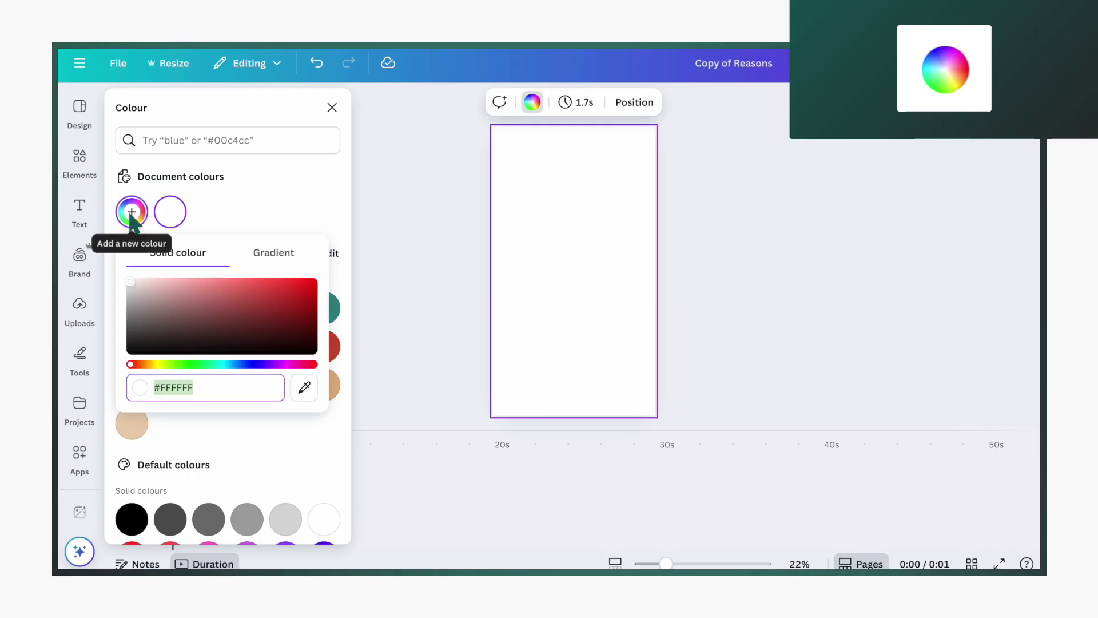
{"action": "type", "text": "#FFF4E8"}
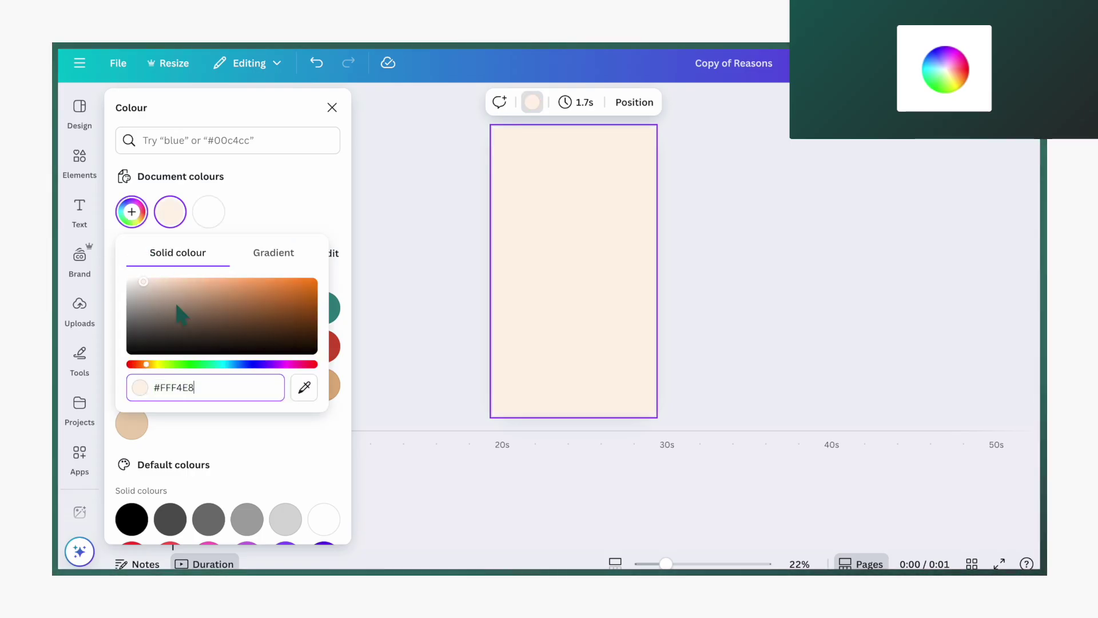
{"action": "left_click", "coordinate": [414, 279]}
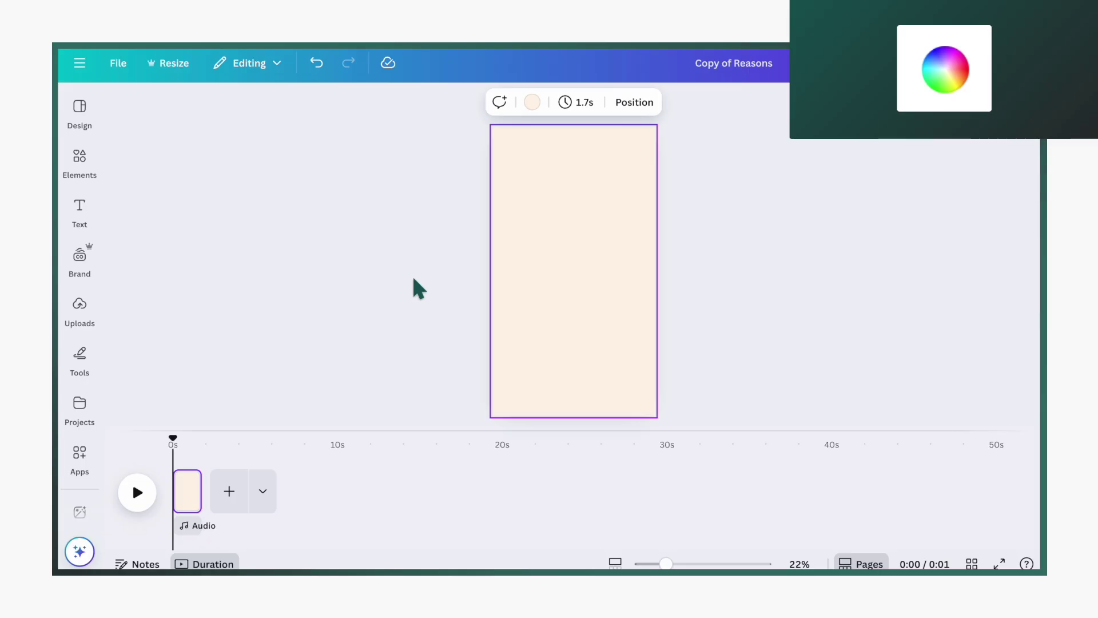
Step: Add "Reasons" in Amoresa and "to go to church this Sunday" in Bantayog, wrapping the subtitle onto two lines beneath the title's right end
{"action": "left_click", "coordinate": [80, 212]}
{"action": "left_click", "coordinate": [194, 150]}
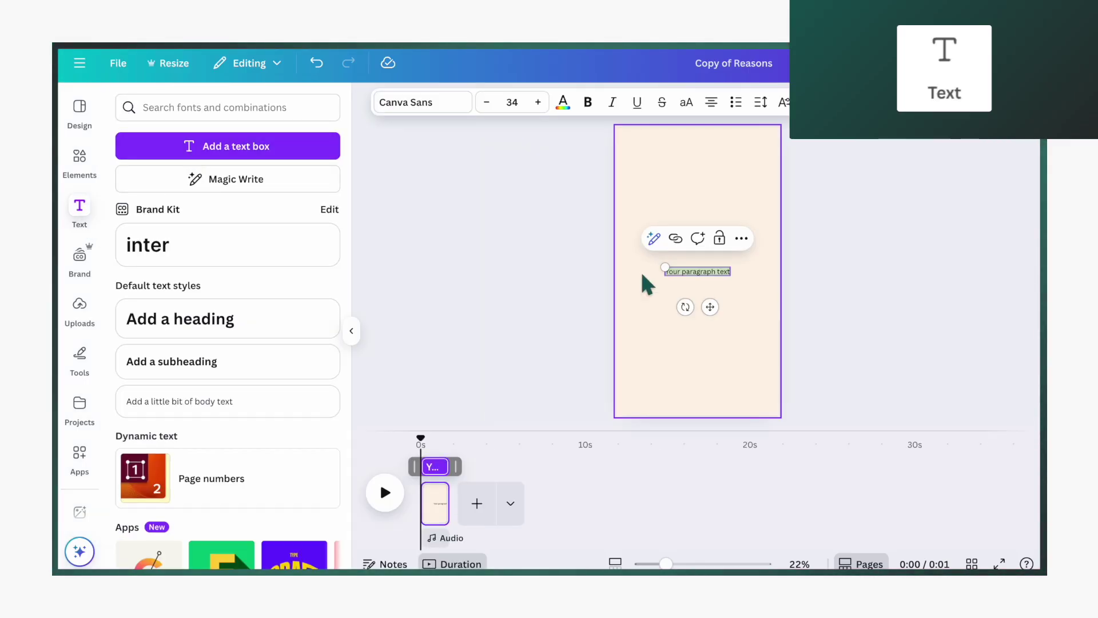
{"action": "left_click", "coordinate": [697, 271]}
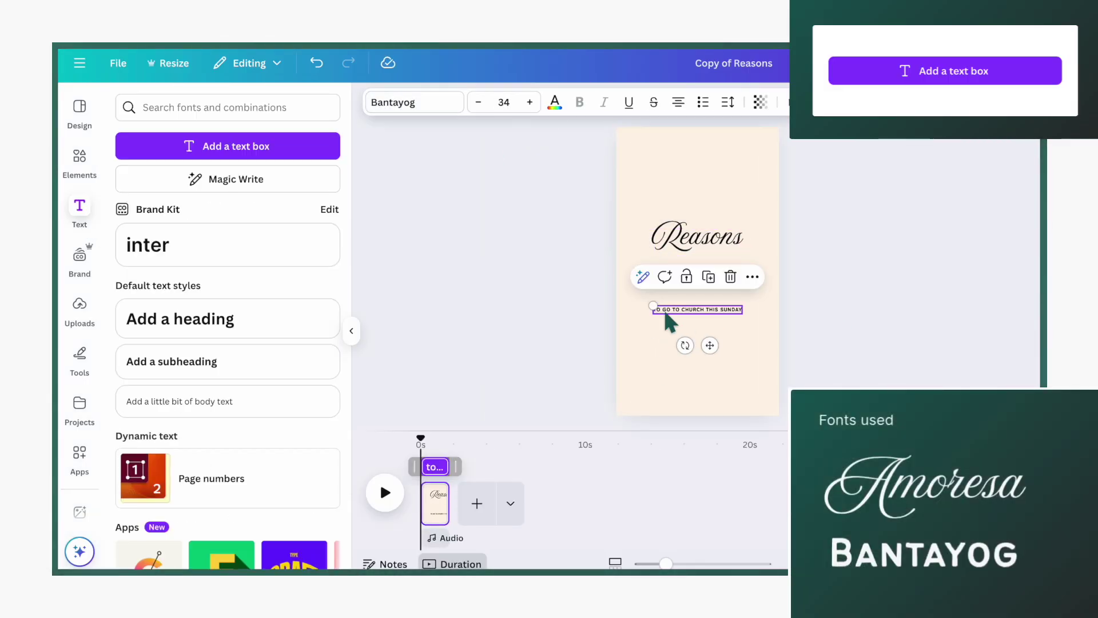
{"action": "left_click_drag", "start_coordinate": [751, 314], "coordinate": [691, 309]}
{"action": "left_click_drag", "start_coordinate": [646, 321], "coordinate": [739, 273]}
{"action": "left_click_drag", "start_coordinate": [785, 277], "coordinate": [764, 271]}
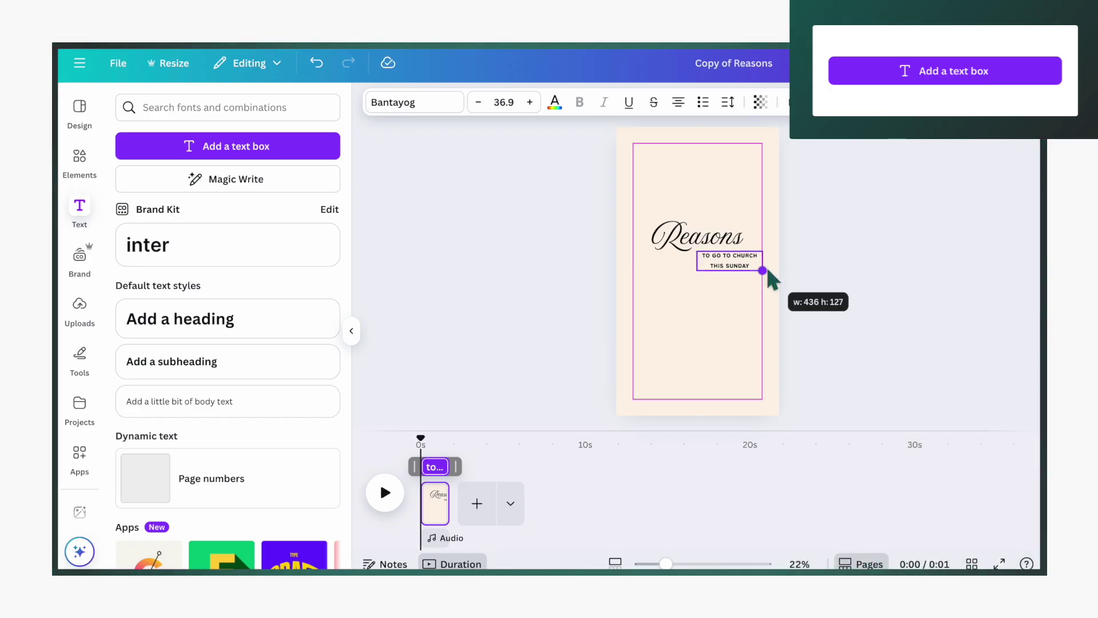
Step: Tighten the subtitle's line spacing and tilt the title and subtitle together slightly counter-clockwise
{"action": "left_click", "coordinate": [728, 102]}
{"action": "left_click_drag", "start_coordinate": [702, 207], "coordinate": [686, 215]}
{"action": "left_click_drag", "start_coordinate": [603, 309], "coordinate": [784, 213]}
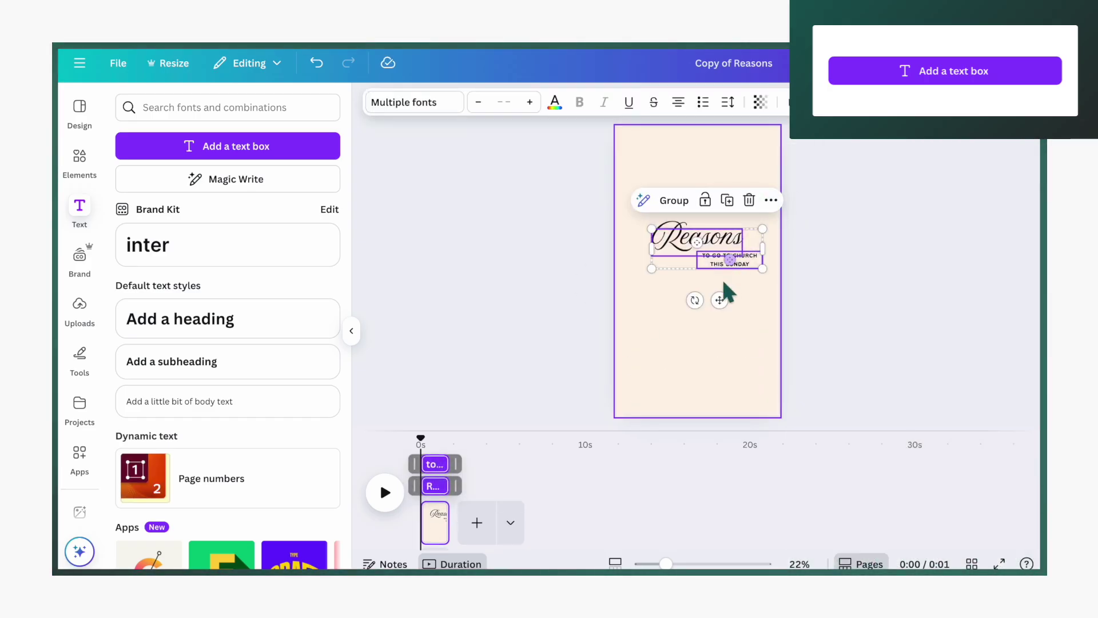
{"action": "left_click_drag", "start_coordinate": [701, 303], "coordinate": [704, 303]}
Step: Search the elements for "frame" and add a rounded rectangular frame, sized as a tall portrait card centred below the title
{"action": "left_click", "coordinate": [80, 160]}
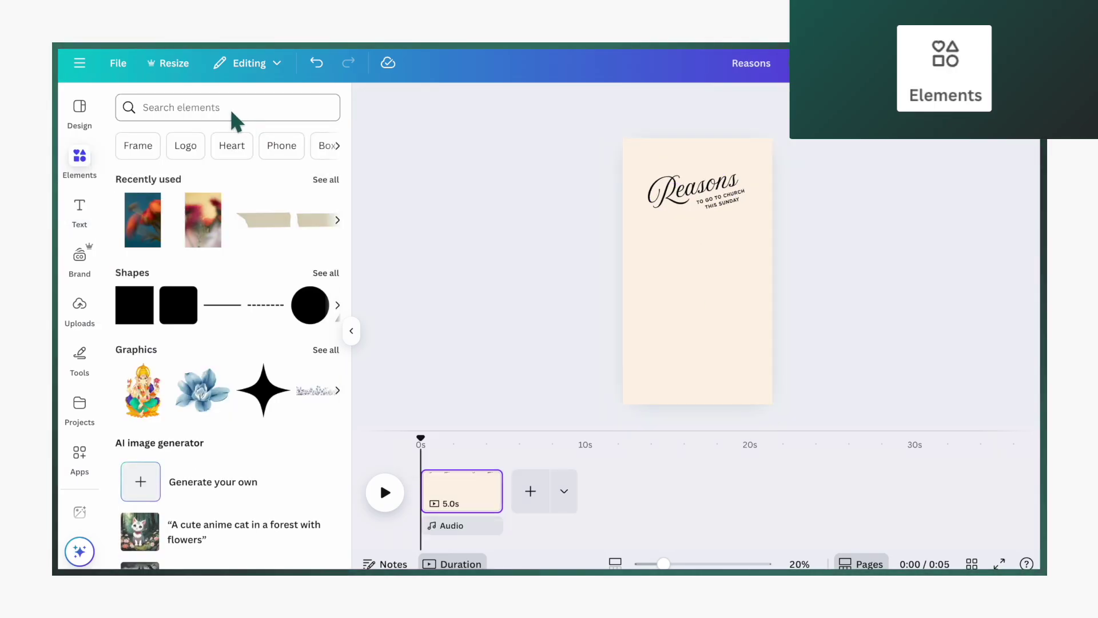
{"action": "left_click", "coordinate": [231, 111]}
{"action": "type", "text": "frame"}
{"action": "key", "text": "Return"}
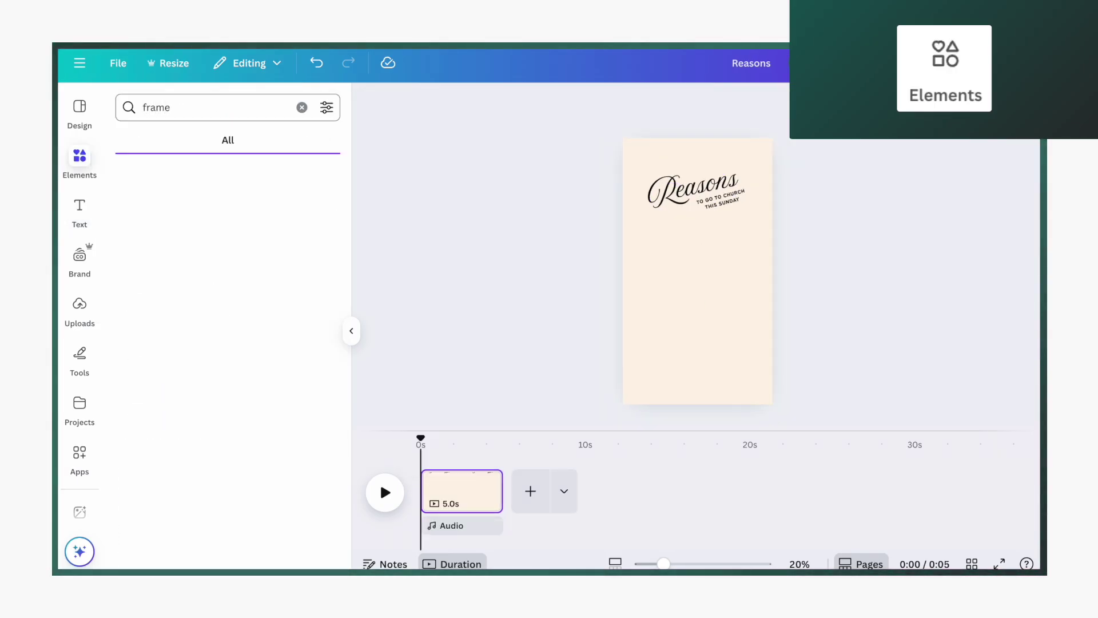
{"action": "left_click", "coordinate": [216, 338]}
{"action": "left_click_drag", "start_coordinate": [696, 315], "coordinate": [698, 371]}
{"action": "left_click_drag", "start_coordinate": [660, 302], "coordinate": [707, 311]}
{"action": "left_click", "coordinate": [539, 336]}
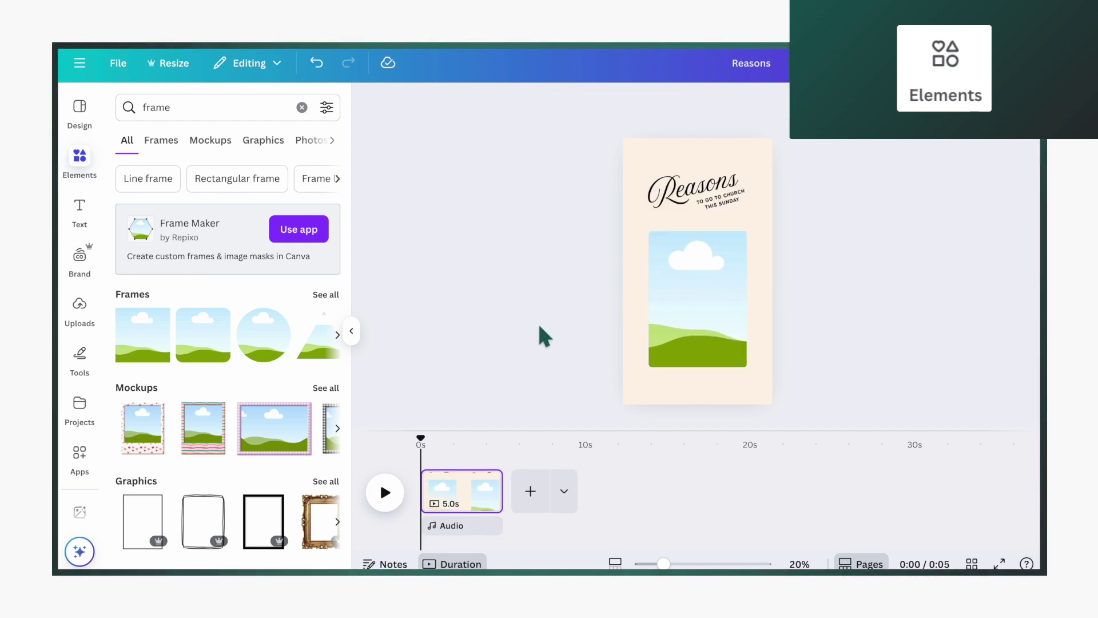
Step: Search the elements for "shadow" and browse the graphics results
{"action": "left_click_drag", "start_coordinate": [183, 115], "coordinate": [131, 114]}
{"action": "type", "text": "shadow"}
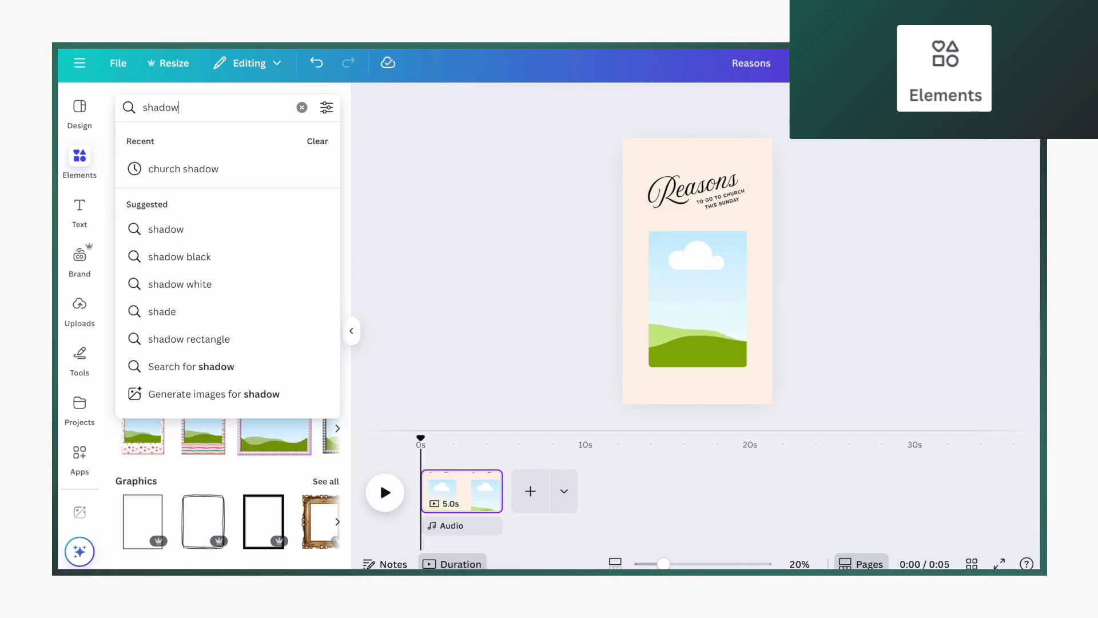
{"action": "key", "text": "Return"}
{"action": "left_click", "coordinate": [324, 214]}
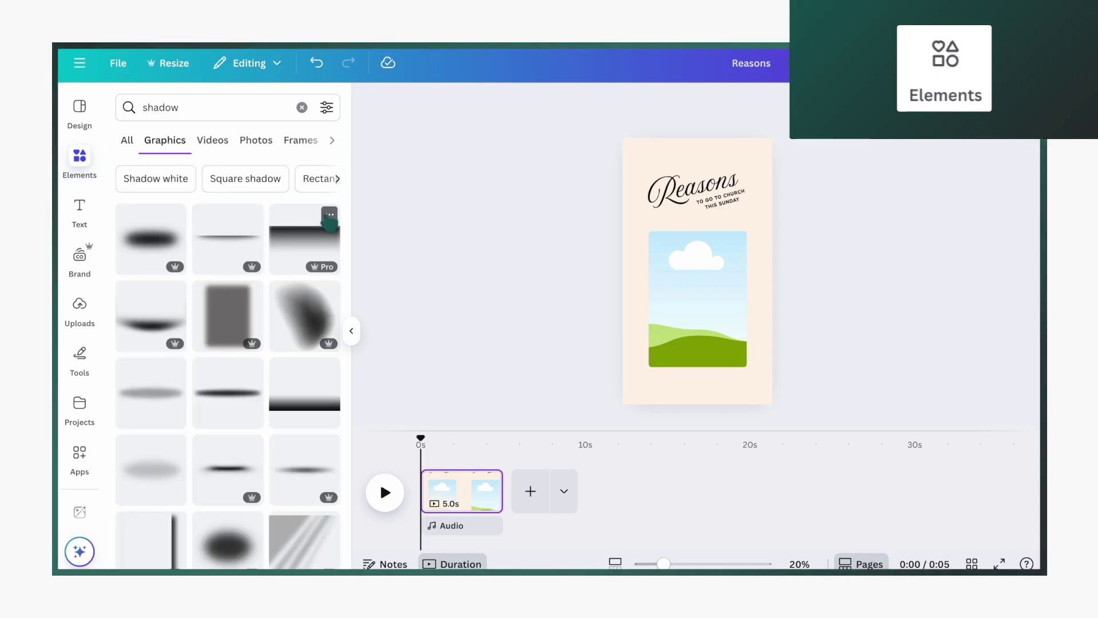
{"action": "scroll", "coordinate": [218, 404], "scroll_direction": "down", "scroll_amount": 1}
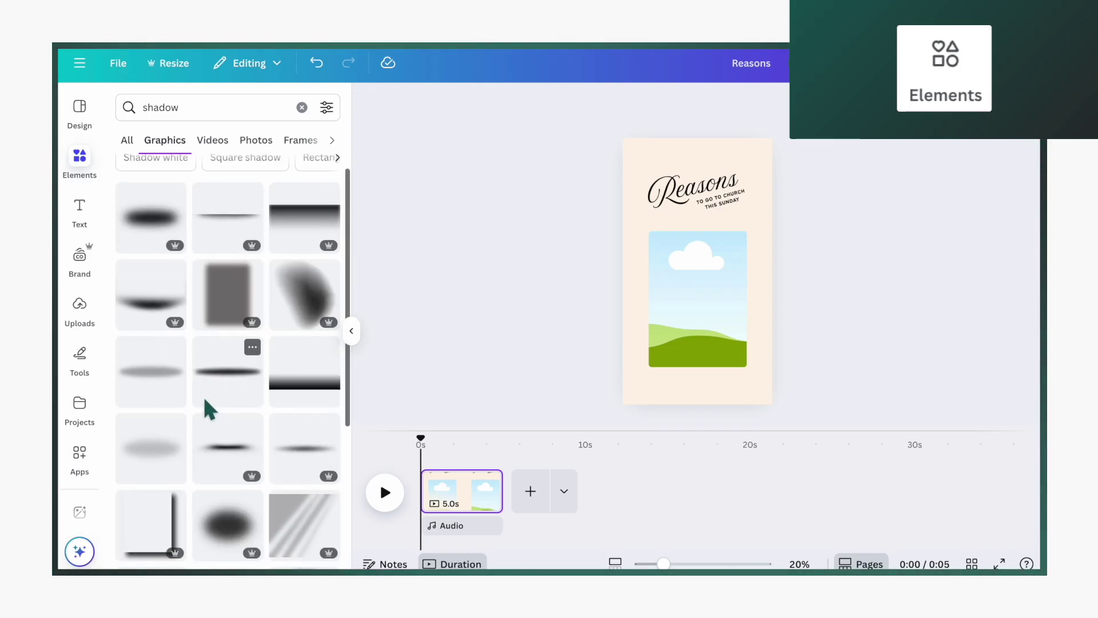
Step: Add the soft light-grey oval shadow at the frame's lower edge and send it backward behind the frame
{"action": "left_click", "coordinate": [158, 454]}
{"action": "left_click_drag", "start_coordinate": [708, 289], "coordinate": [703, 370]}
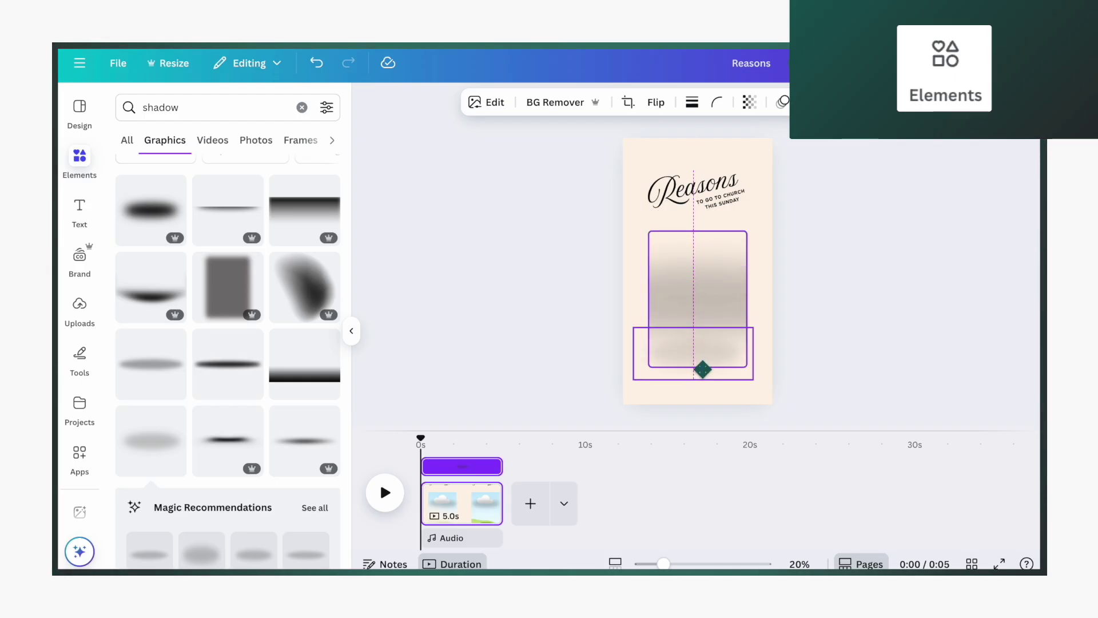
{"action": "left_click", "coordinate": [754, 110]}
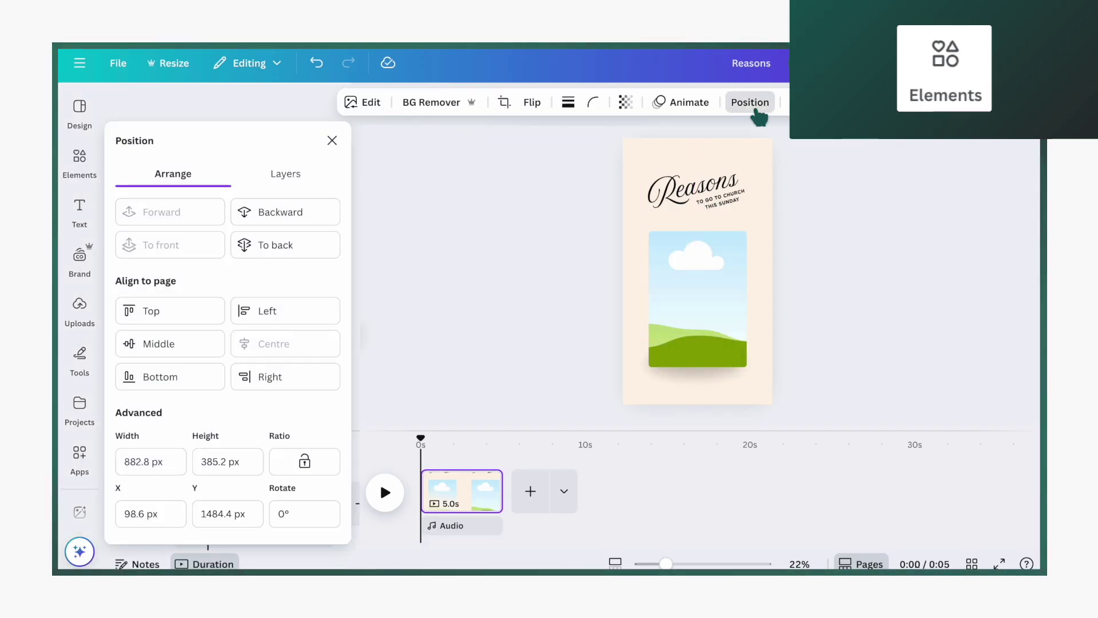
{"action": "left_click", "coordinate": [285, 215]}
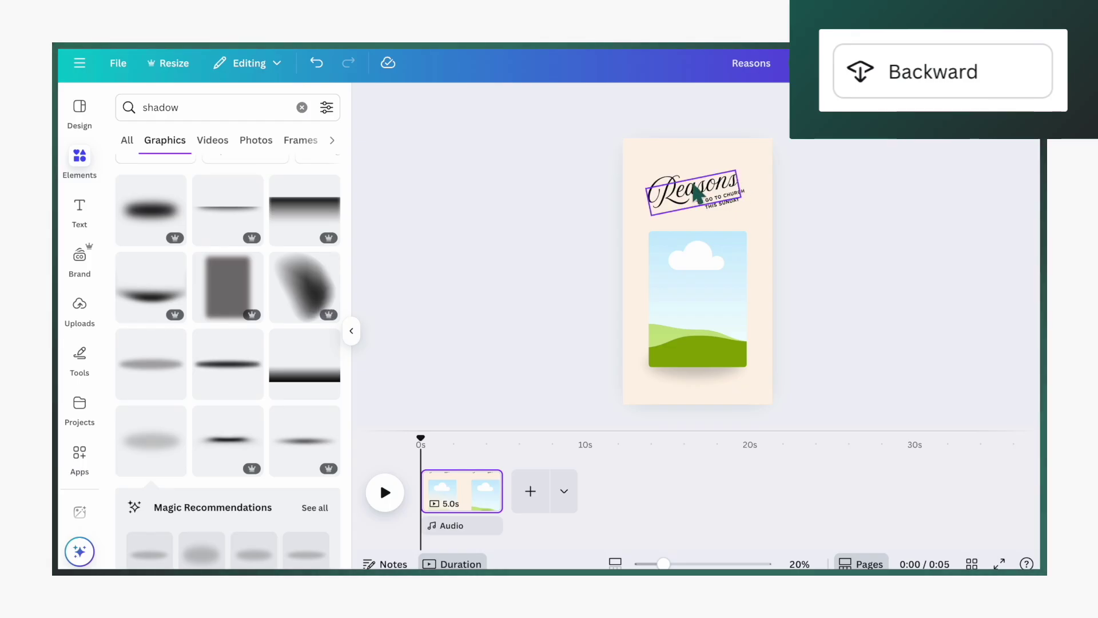
Step: Duplicate the title and subtitle, move the copies onto the frame and change the title copy to "Hear"
{"action": "left_click", "coordinate": [696, 194]}
{"action": "key", "text": "ctrl+d"}
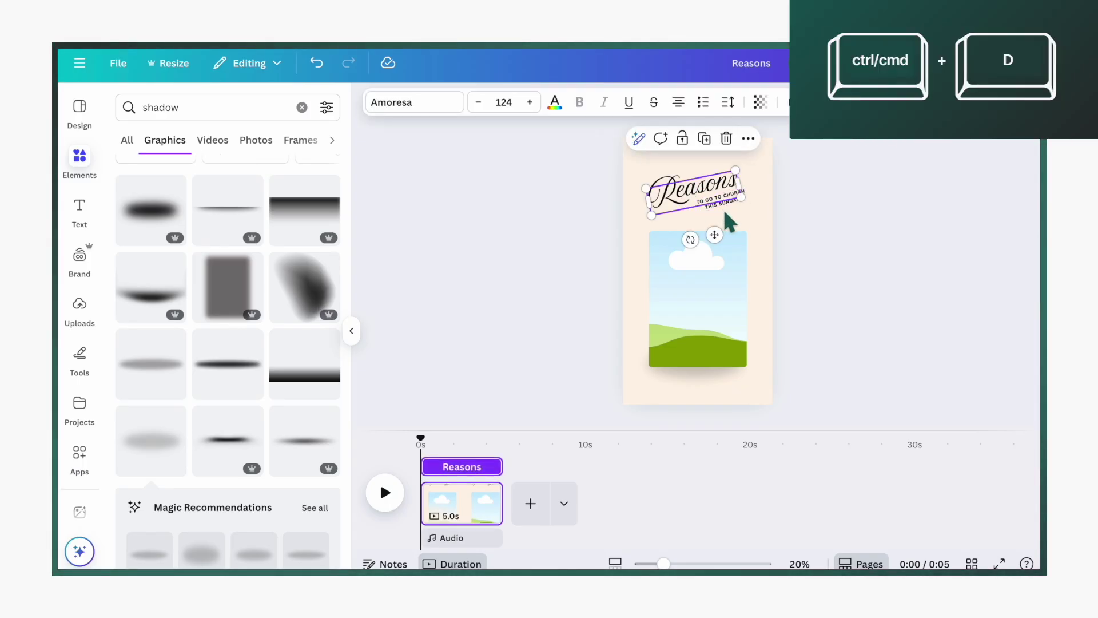
{"action": "left_click", "coordinate": [718, 208], "text": "shift"}
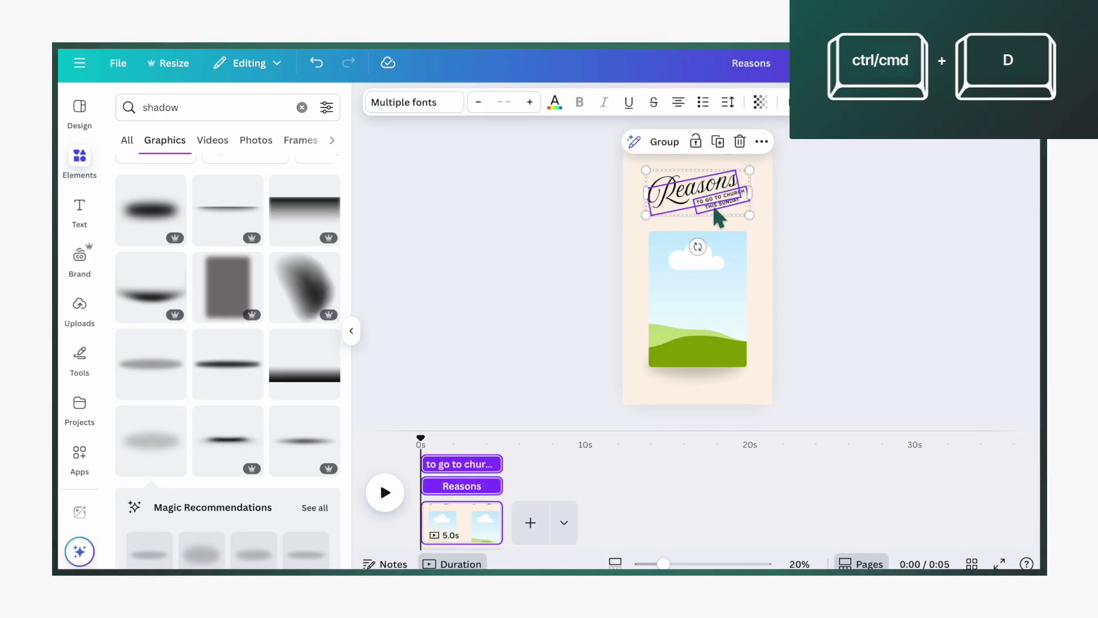
{"action": "key", "text": "ctrl+d"}
{"action": "left_click_drag", "start_coordinate": [711, 205], "coordinate": [703, 286]}
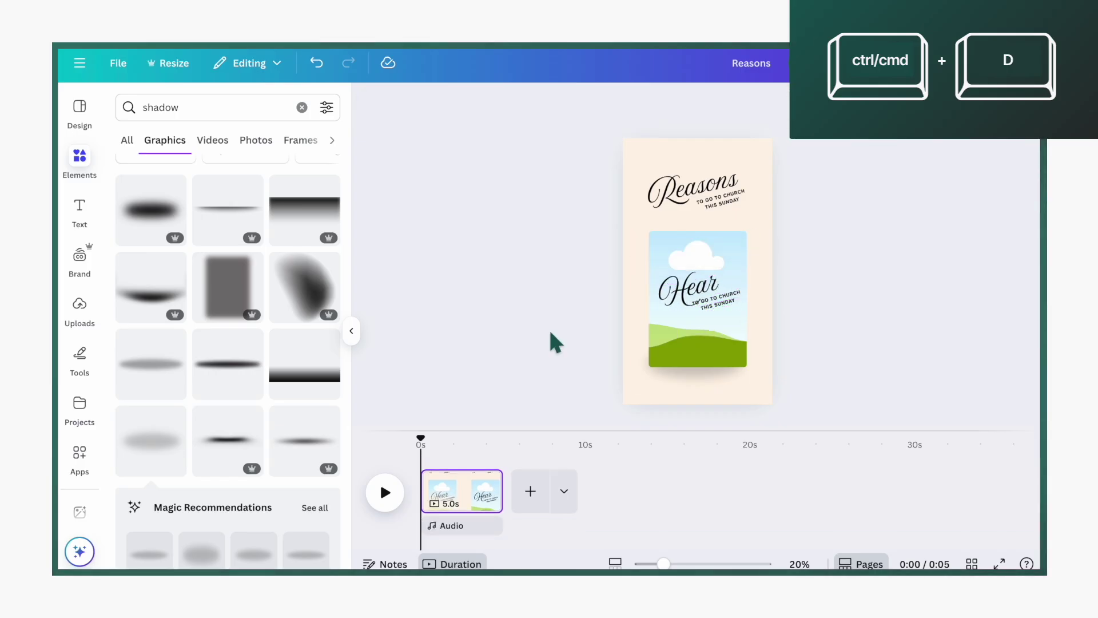
Step: Arrange "Hear", "from" and "God" as a staggered text lockup on the frame and scale the three texts down together
{"action": "left_click_drag", "start_coordinate": [693, 337], "coordinate": [717, 331]}
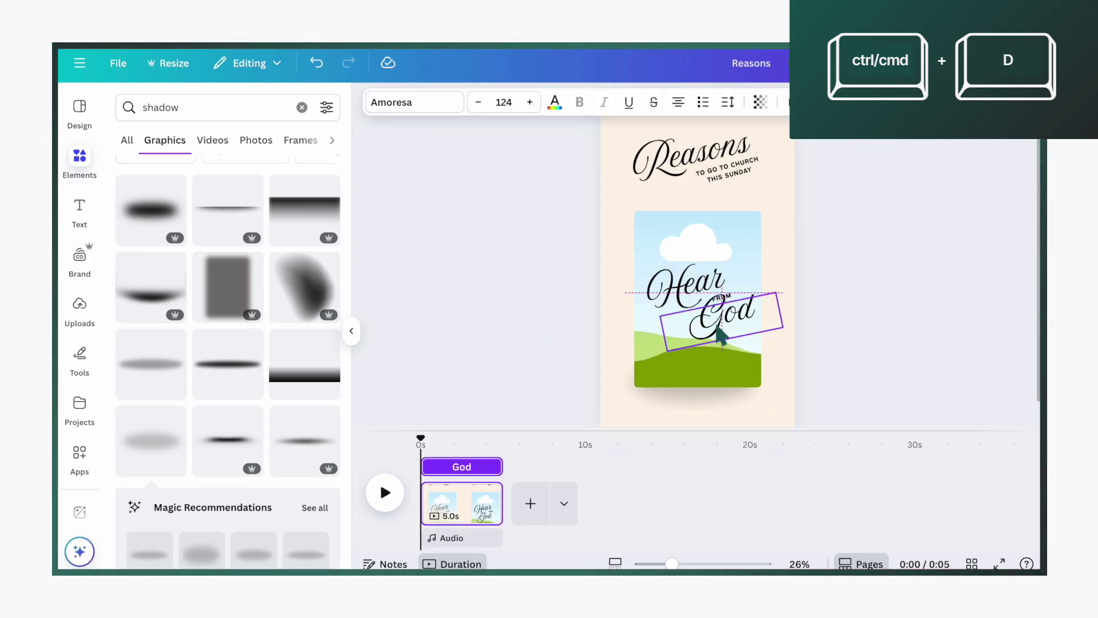
{"action": "left_click_drag", "start_coordinate": [736, 294], "coordinate": [748, 292]}
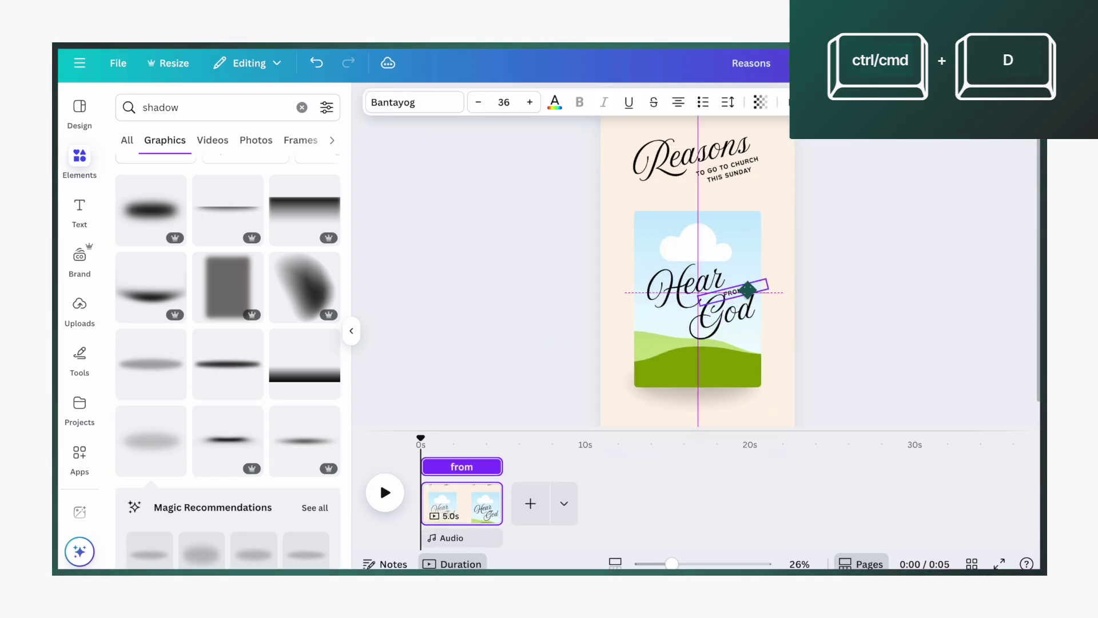
{"action": "mouse_move", "coordinate": [705, 327]}
{"action": "left_mouse_down"}
{"action": "mouse_move", "coordinate": [730, 320]}
{"action": "mouse_move", "coordinate": [705, 328]}
{"action": "left_mouse_up"}
{"action": "left_click_drag", "start_coordinate": [747, 292], "coordinate": [764, 288]}
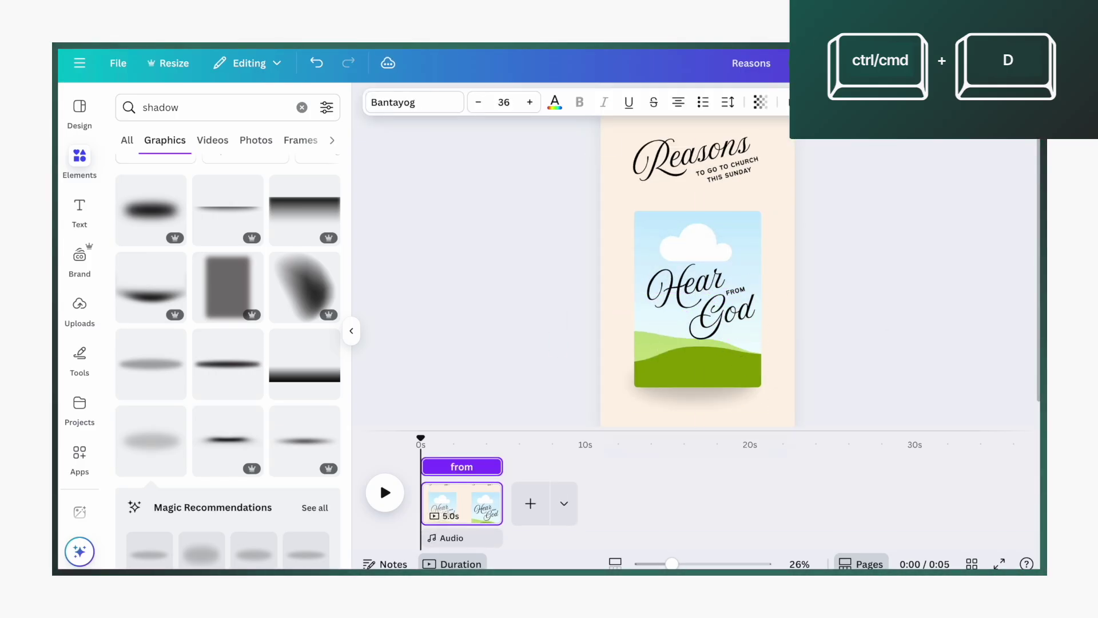
{"action": "left_click_drag", "start_coordinate": [627, 252], "coordinate": [769, 349]}
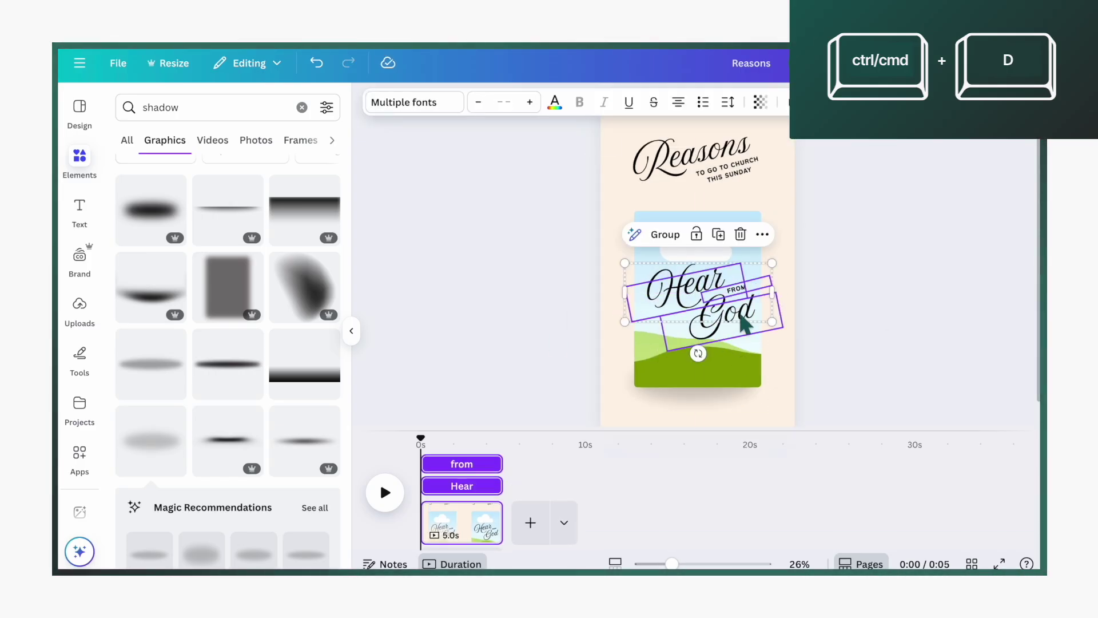
Step: Search the element photos for "bible light" and fill the frame with the dark candlelit photo of an open book
{"action": "left_click", "coordinate": [80, 161]}
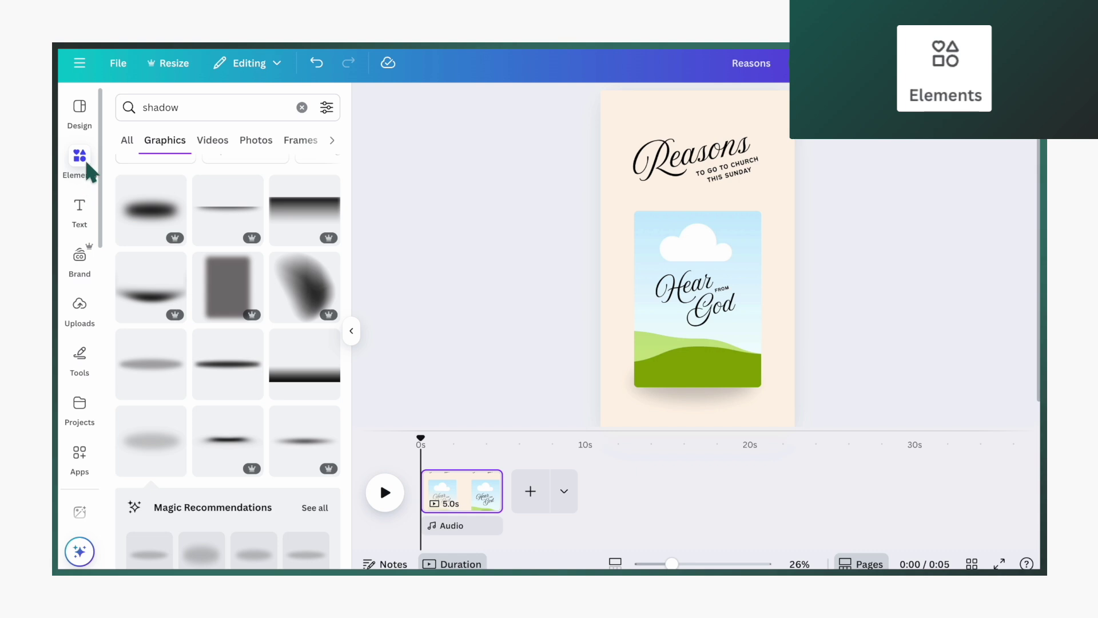
{"action": "left_click", "coordinate": [165, 107]}
{"action": "double_click", "coordinate": [166, 107]}
{"action": "type", "text": "bible light"}
{"action": "key", "text": "Return"}
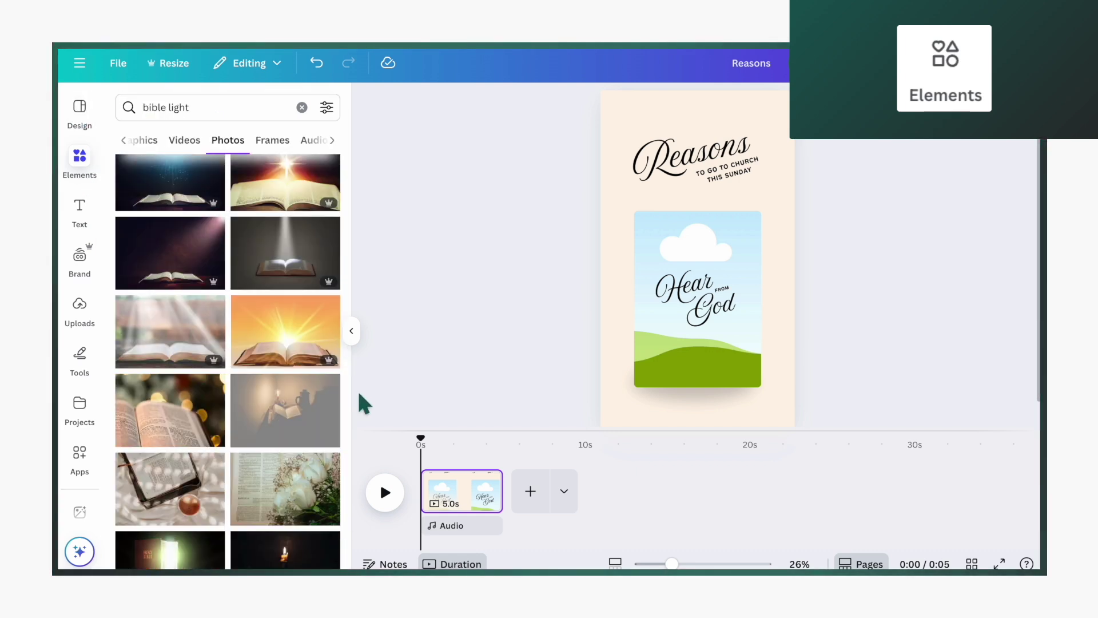
{"action": "left_click_drag", "start_coordinate": [359, 393], "coordinate": [738, 321]}
Step: Change the text colour of "Hear", "from" and "God" to white
{"action": "left_click", "coordinate": [724, 293]}
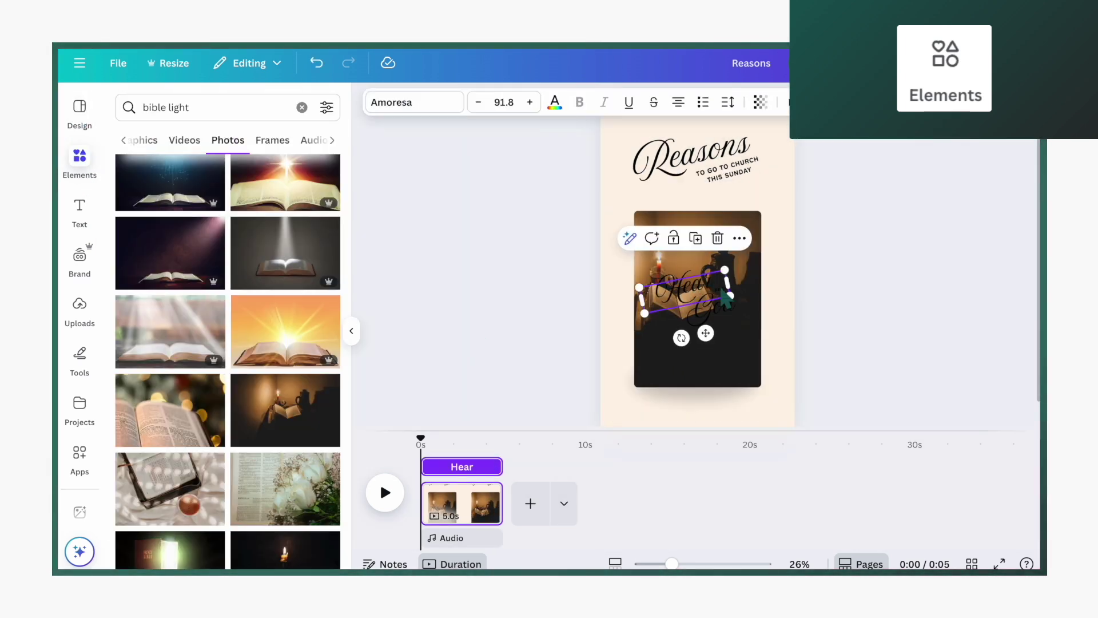
{"action": "left_click", "coordinate": [722, 290], "text": "shift"}
{"action": "left_click", "coordinate": [715, 311], "text": "shift"}
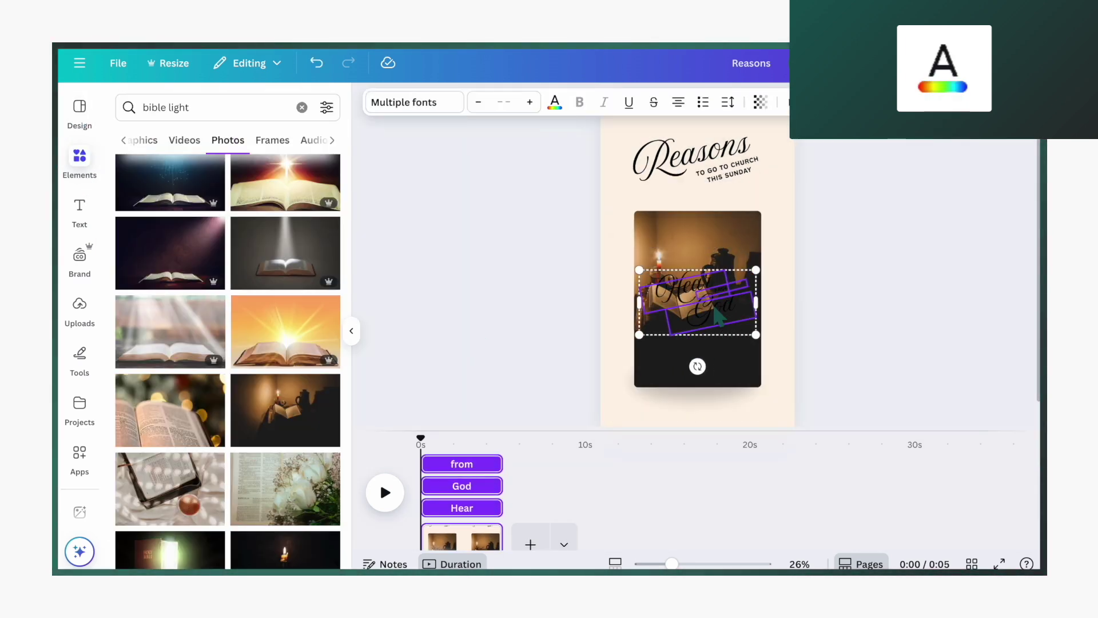
{"action": "left_click", "coordinate": [555, 103]}
{"action": "left_click", "coordinate": [248, 341]}
{"action": "left_click", "coordinate": [512, 352]}
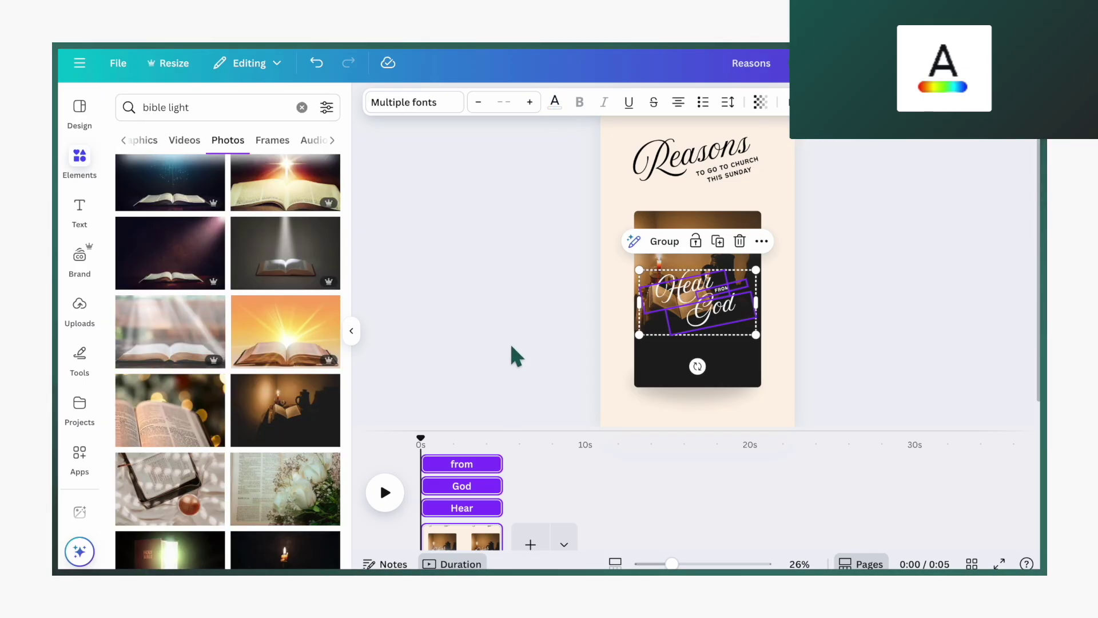
Step: Darken the candlelit photo on the card by setting its highlights to -100 and its brightness to about -68
{"action": "left_click", "coordinate": [719, 356]}
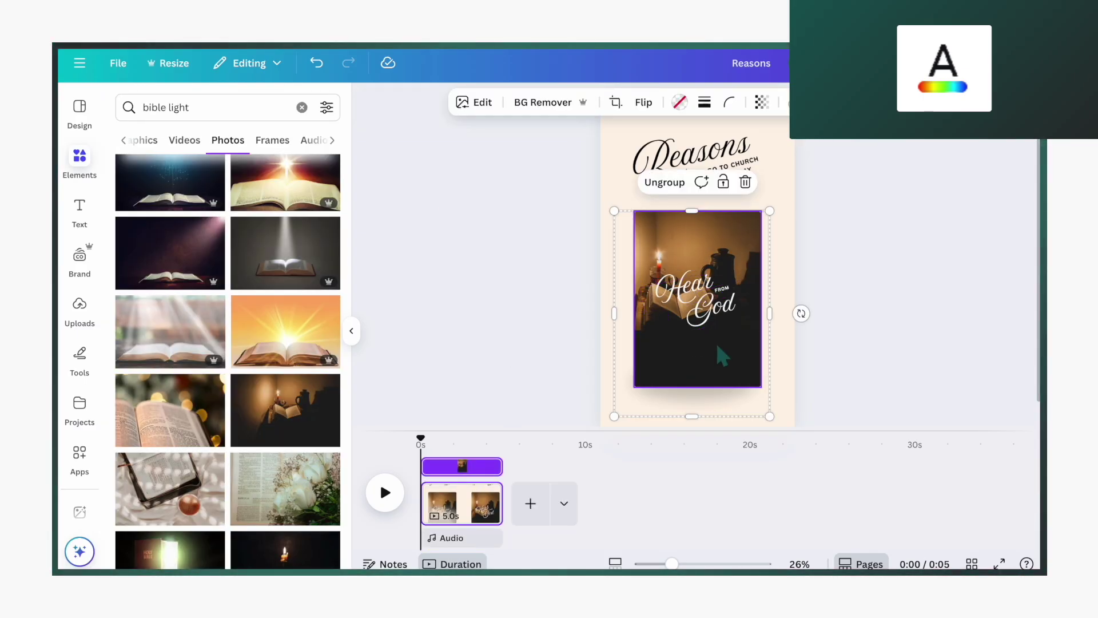
{"action": "left_click", "coordinate": [478, 104]}
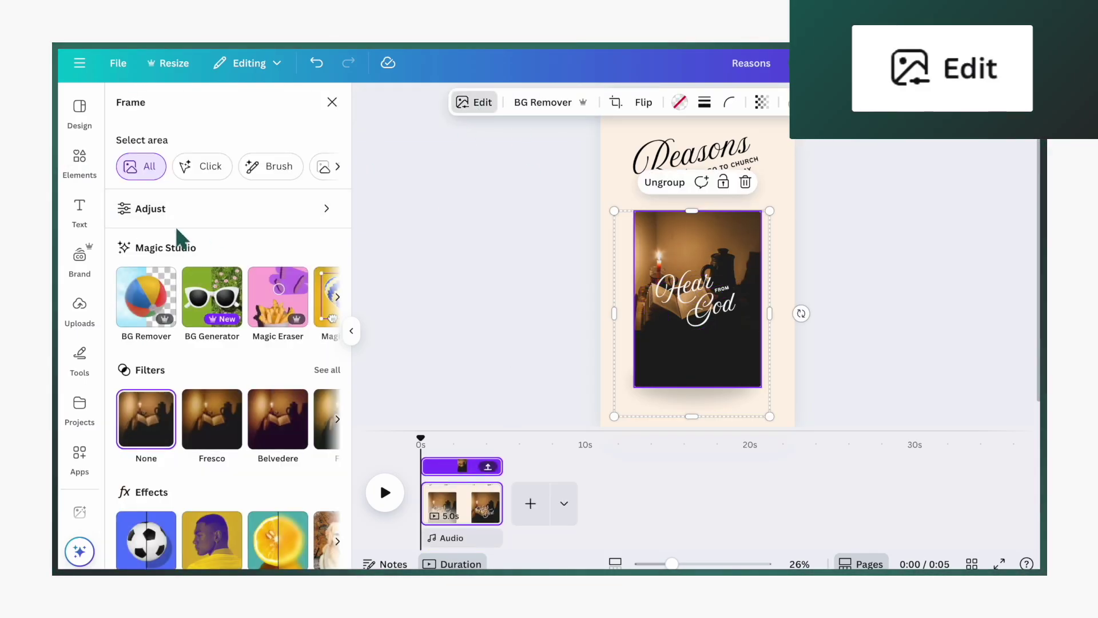
{"action": "left_click", "coordinate": [177, 223]}
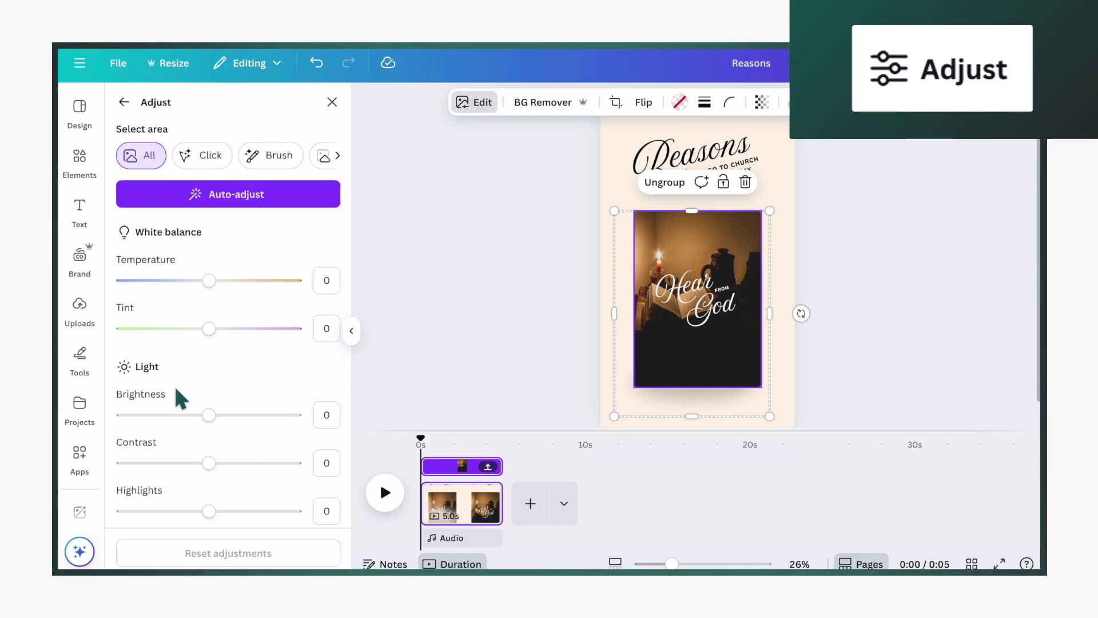
{"action": "scroll", "coordinate": [201, 424], "scroll_direction": "down", "scroll_amount": 2}
{"action": "left_click_drag", "start_coordinate": [210, 442], "coordinate": [107, 450]}
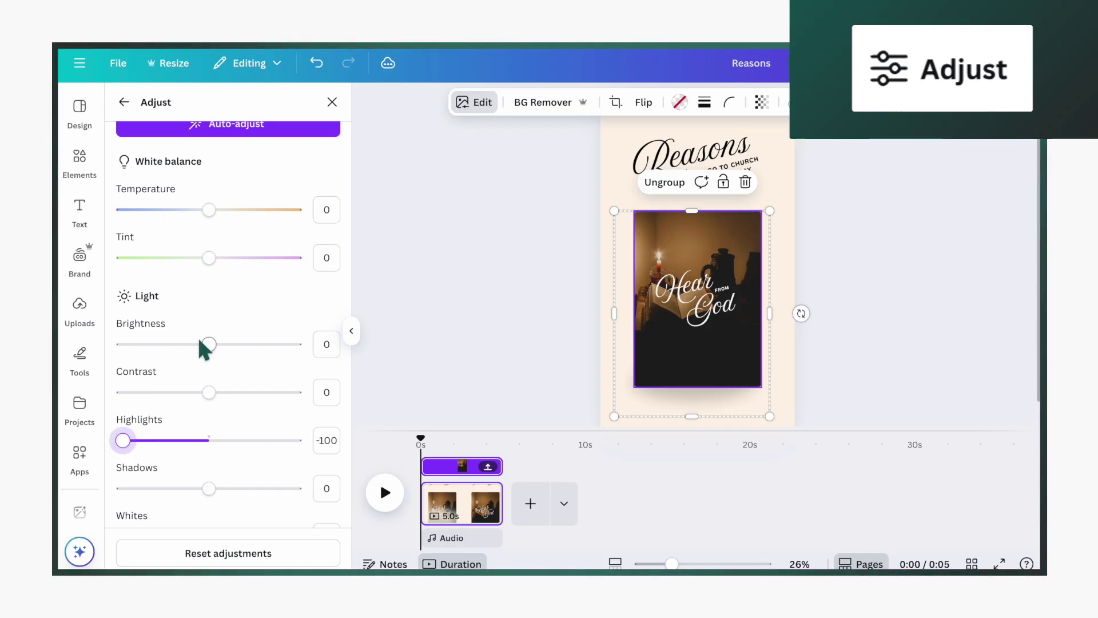
{"action": "left_click_drag", "start_coordinate": [207, 345], "coordinate": [152, 353]}
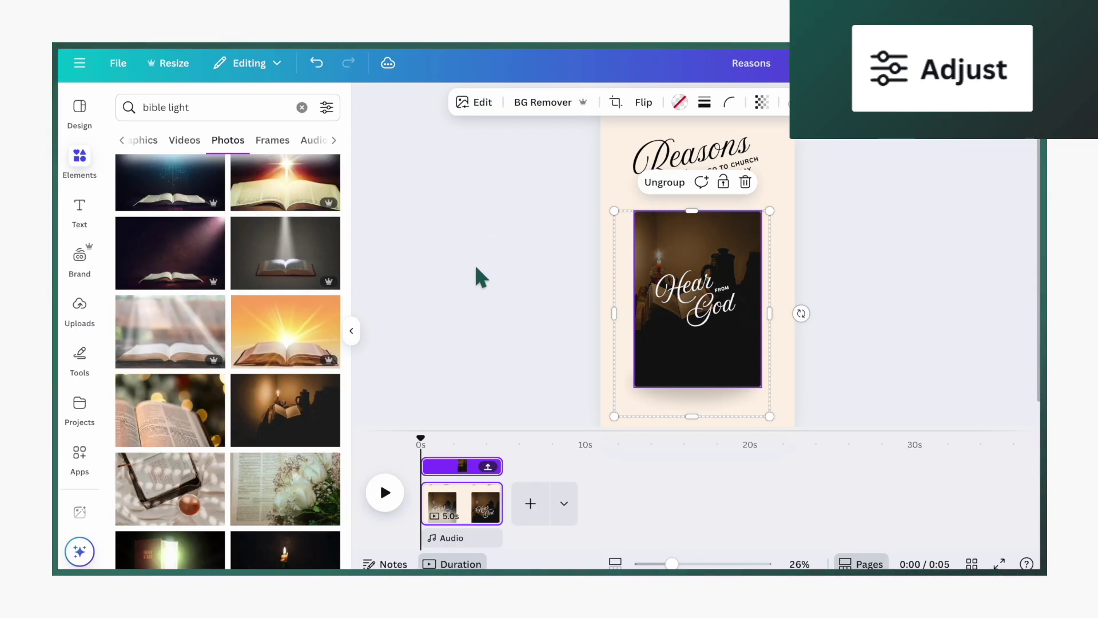
{"action": "left_click", "coordinate": [481, 277]}
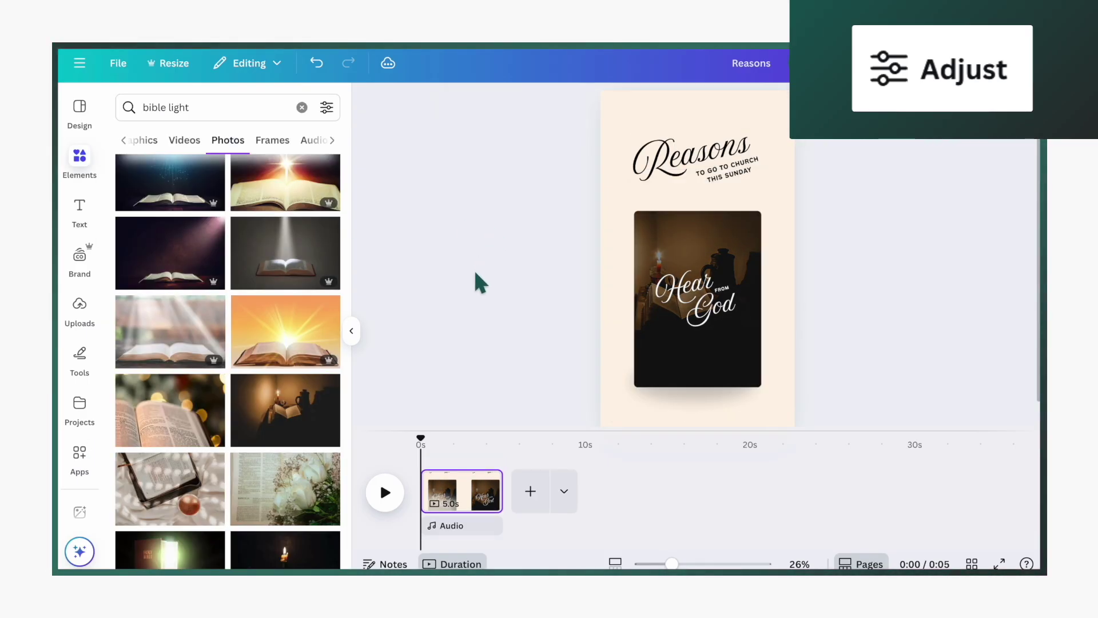
Step: Group the photo card with its "Hear from God" texts and shrink the group to a small card near the page's left edge
{"action": "left_click_drag", "start_coordinate": [510, 434], "coordinate": [707, 464]}
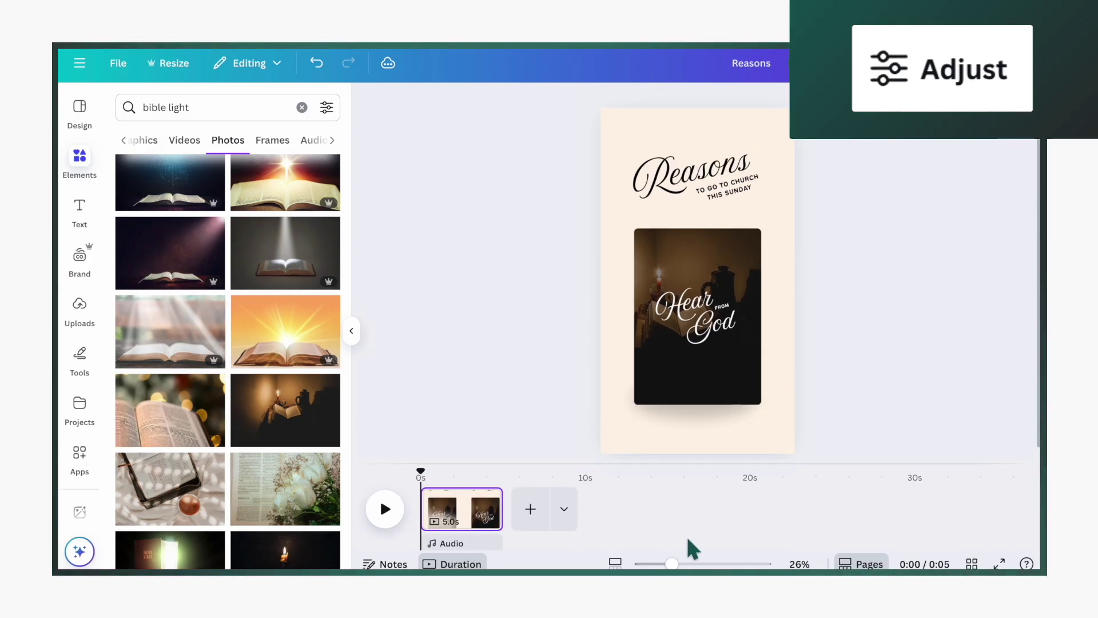
{"action": "left_click_drag", "start_coordinate": [500, 452], "coordinate": [780, 257]}
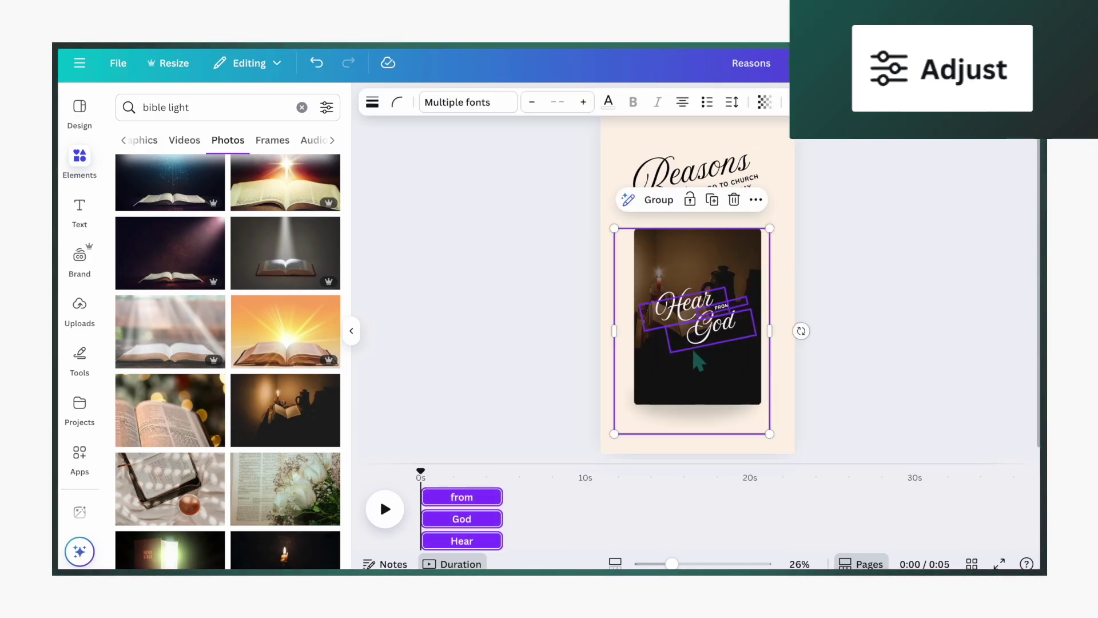
{"action": "key", "text": "ctrl+g"}
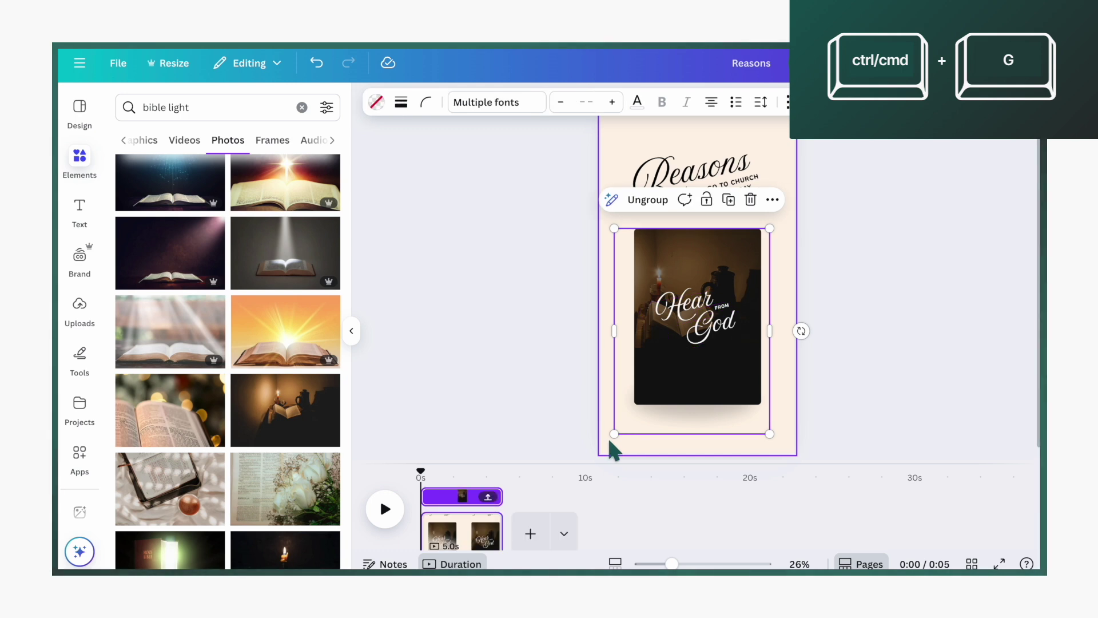
{"action": "left_click_drag", "start_coordinate": [615, 436], "coordinate": [746, 295]}
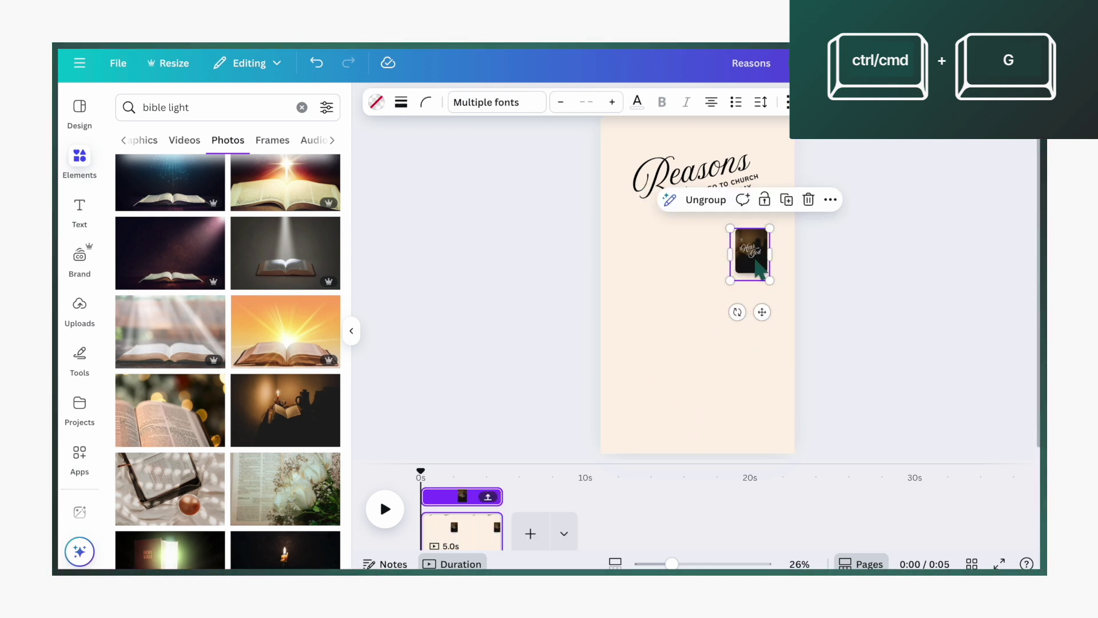
{"action": "left_click_drag", "start_coordinate": [751, 255], "coordinate": [631, 319]}
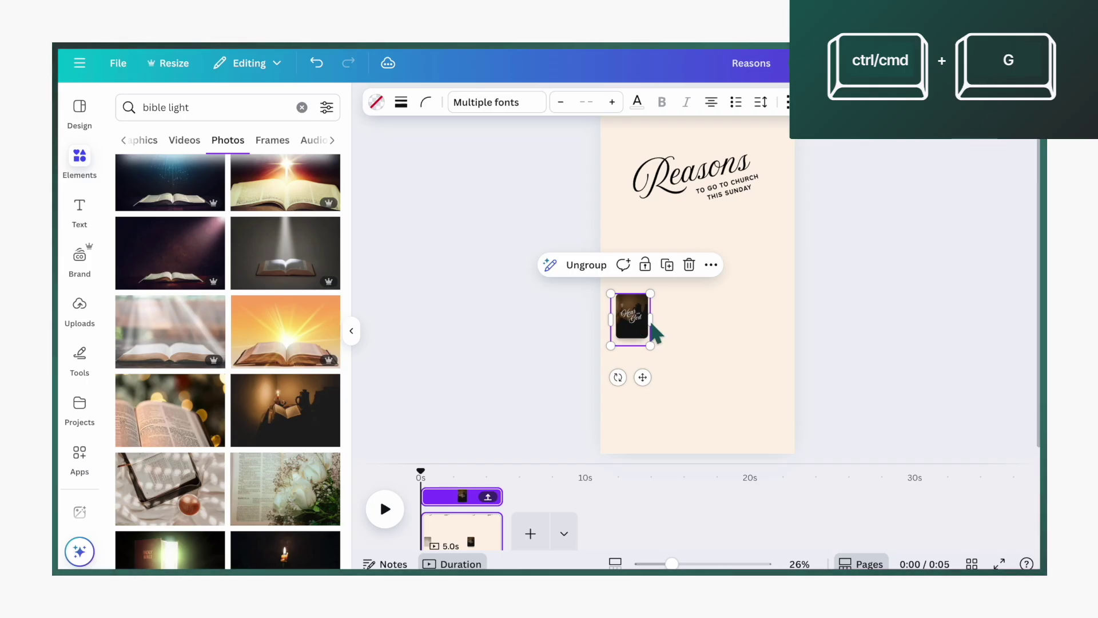
Step: Duplicate the small card three times to make an evenly spaced row of four across the page
{"action": "key", "text": "ctrl+d"}
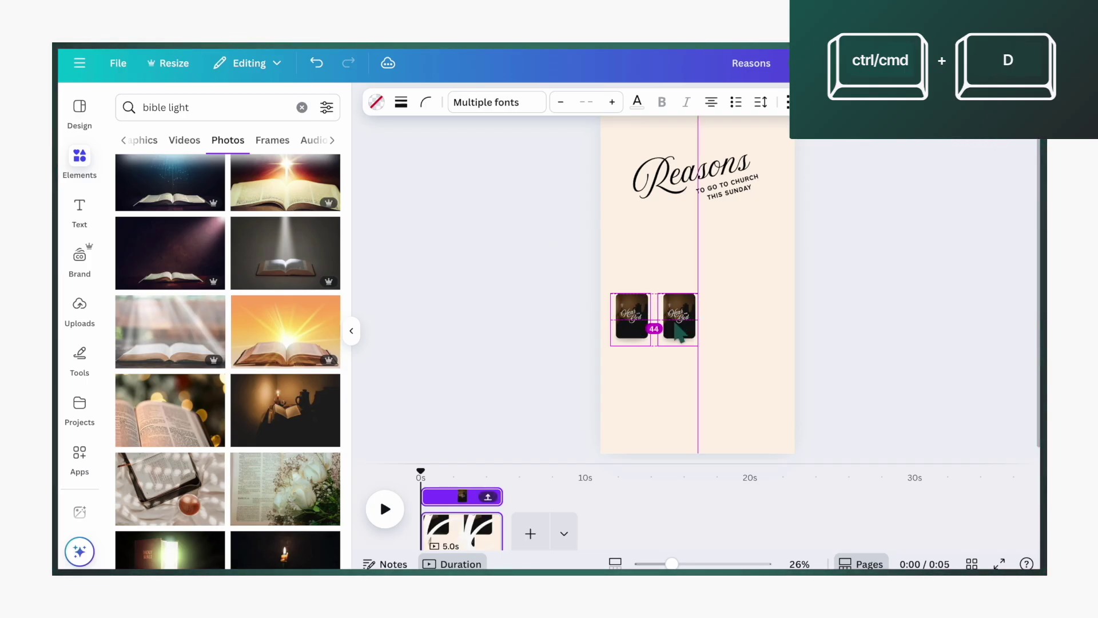
{"action": "key", "text": "ctrl+d"}
{"action": "key", "text": "ctrl+d"}
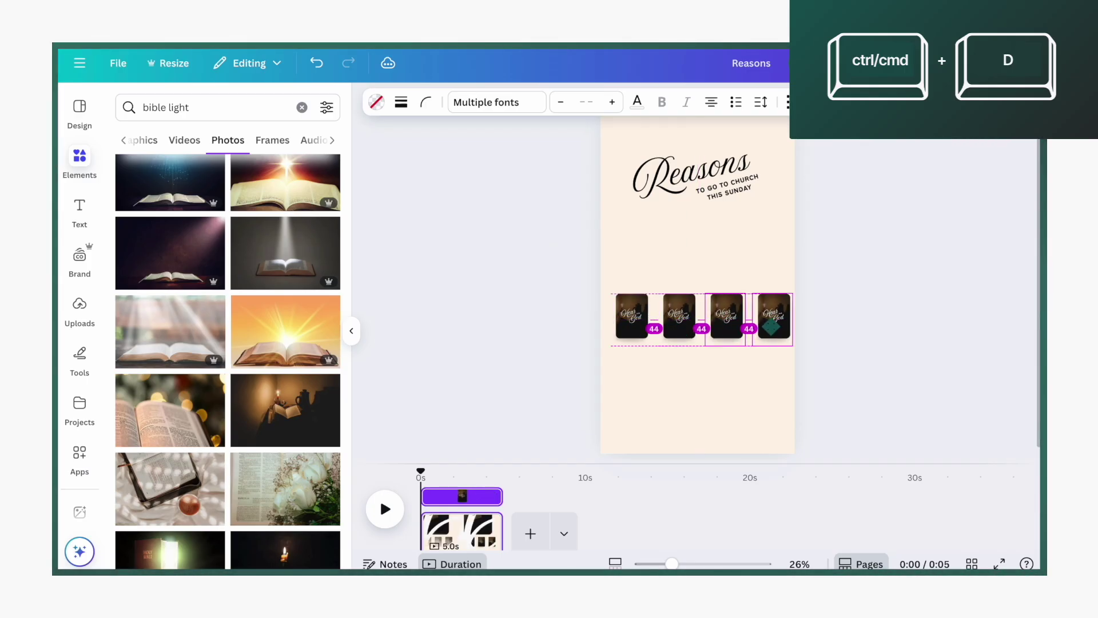
Step: Change the captions of the second, third and fourth cards to "Serve his People", "Praise God" and "Grow in Unity"
{"action": "scroll", "coordinate": [683, 337], "scroll_direction": "up", "scroll_amount": 3}
{"action": "scroll", "coordinate": [682, 337], "scroll_direction": "up", "scroll_amount": 5}
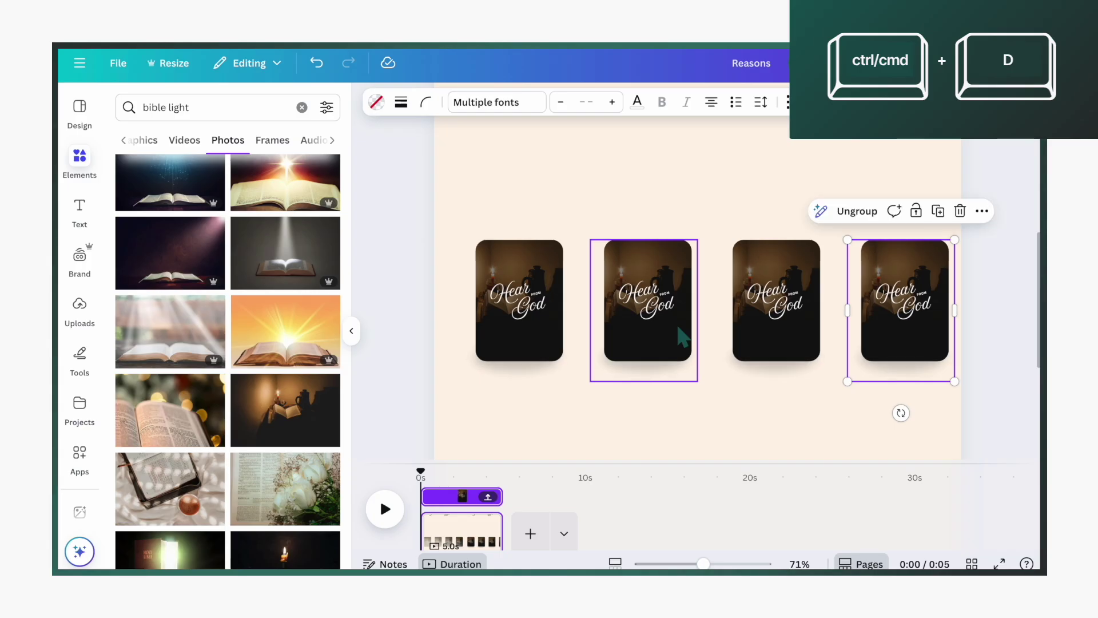
{"action": "left_click", "coordinate": [736, 401]}
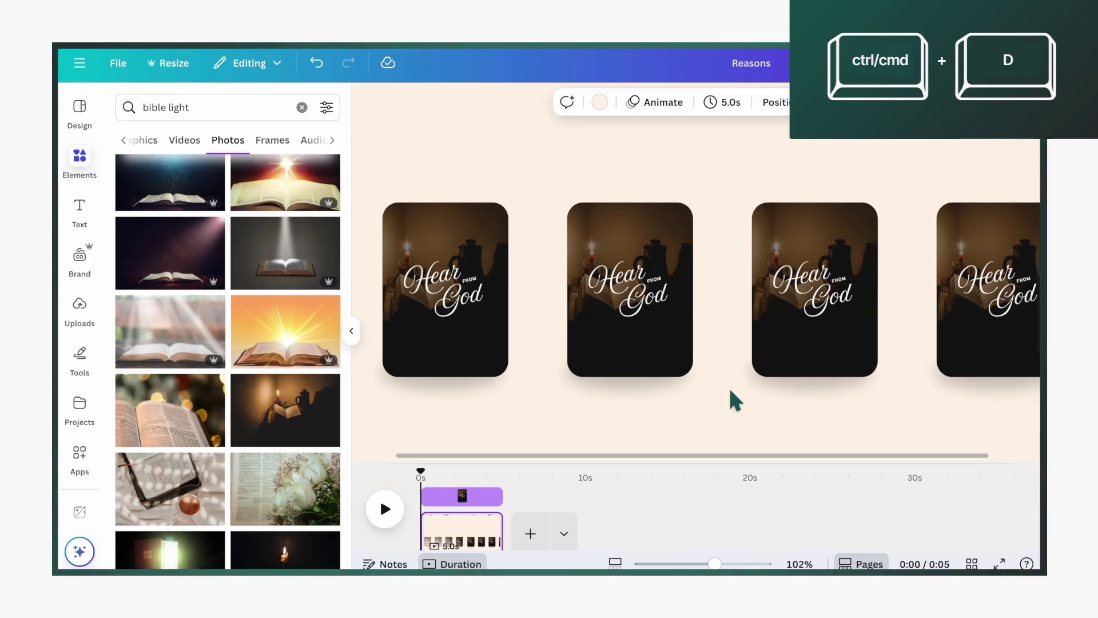
{"action": "double_click", "coordinate": [629, 289]}
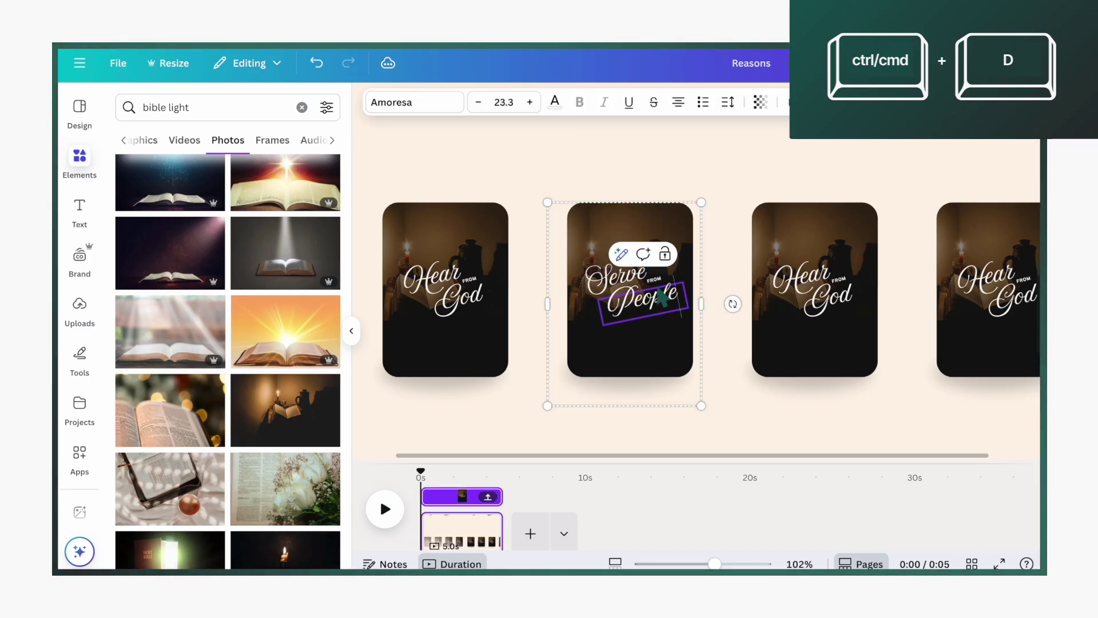
{"action": "left_click", "coordinate": [728, 417]}
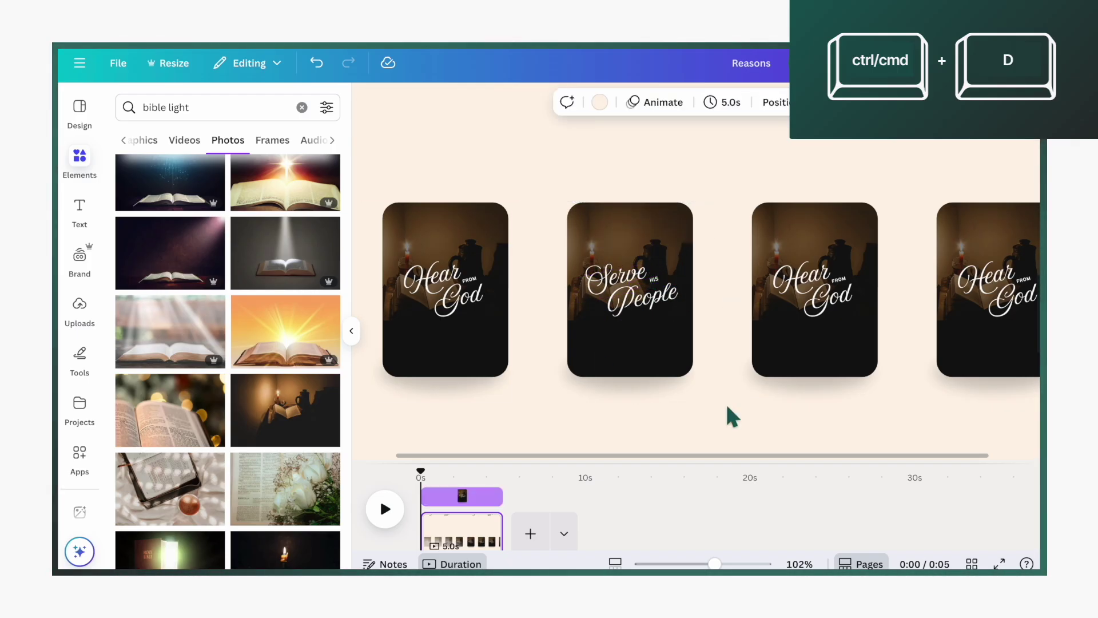
{"action": "double_click", "coordinate": [809, 269]}
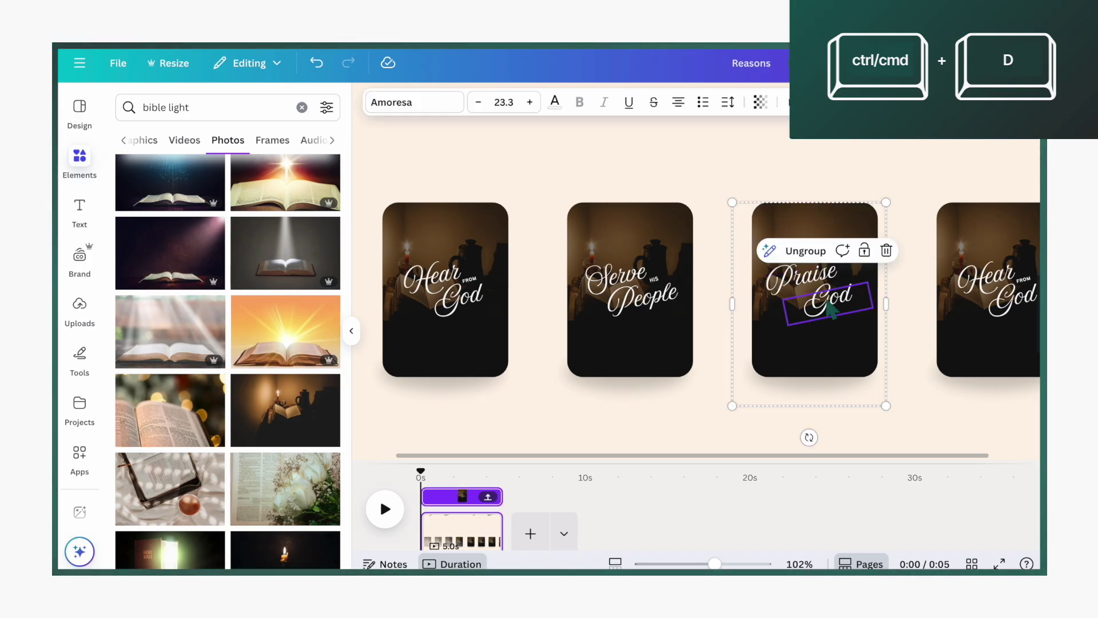
{"action": "left_click", "coordinate": [868, 294]}
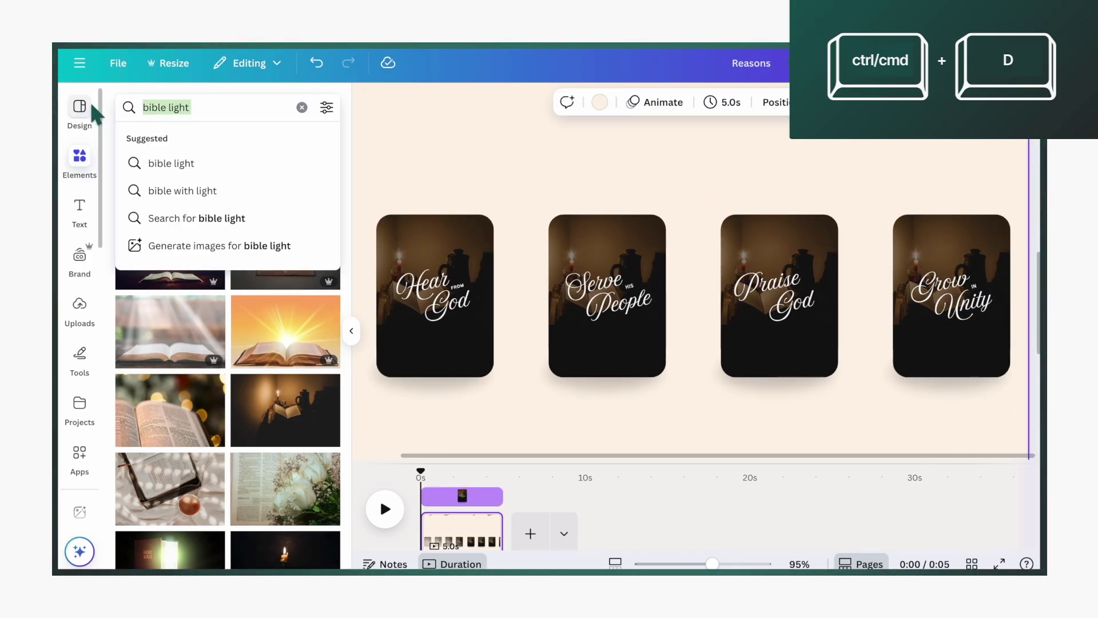
Step: Search the photos for "holding hands" and fill the "Serve his People" card with the clasped hands wearing a wristwatch
{"action": "type", "text": "holding hands"}
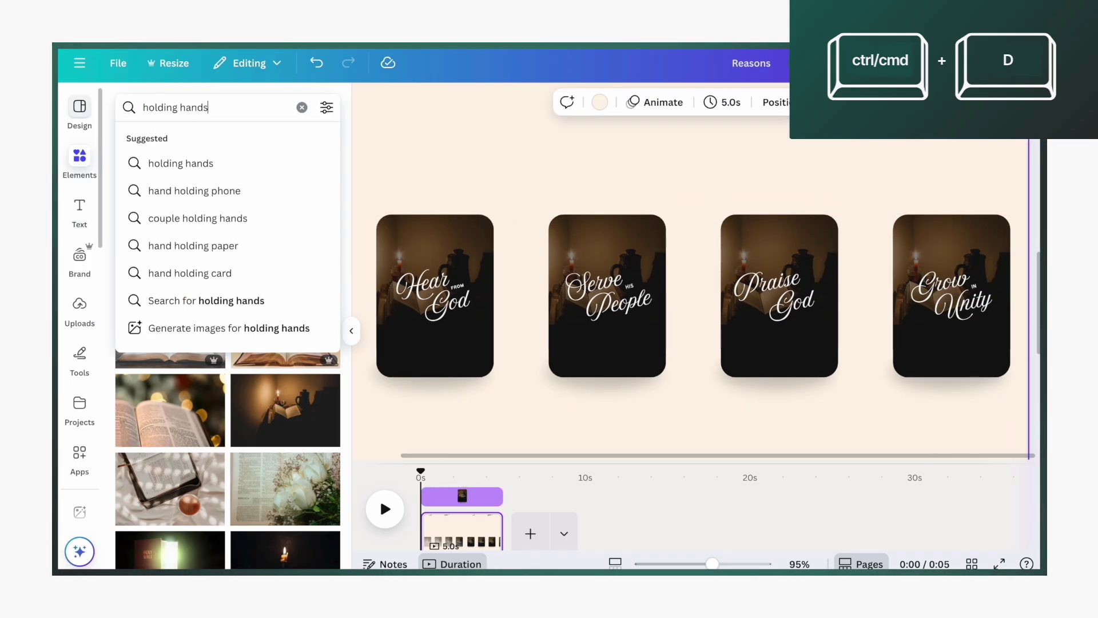
{"action": "key", "text": "Return"}
{"action": "scroll", "coordinate": [246, 395], "scroll_direction": "down", "scroll_amount": 4}
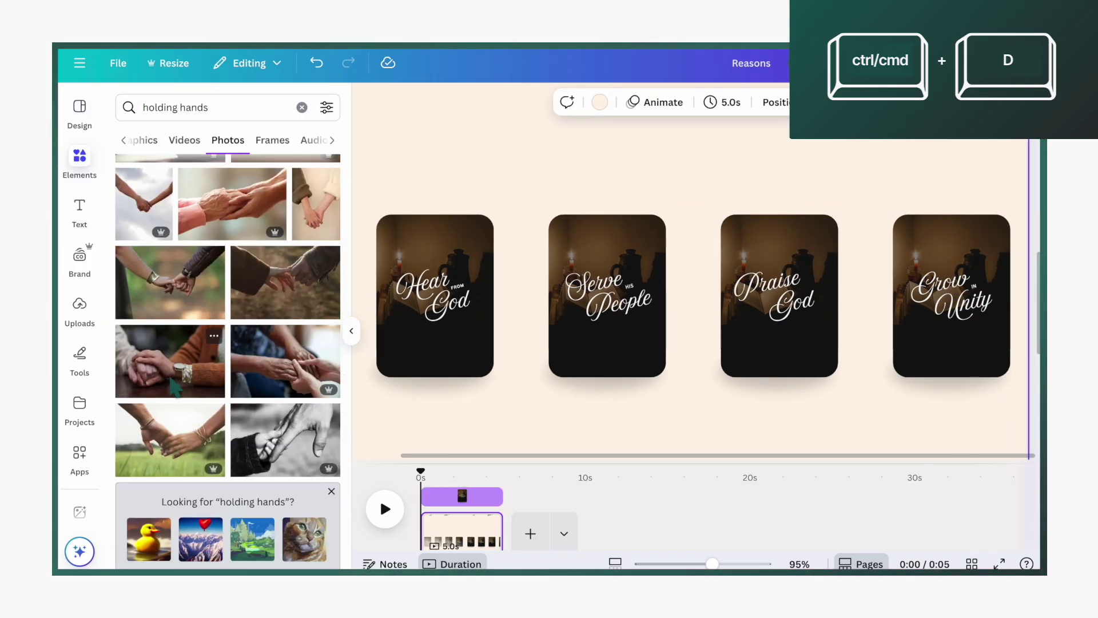
{"action": "left_click_drag", "start_coordinate": [177, 366], "coordinate": [628, 243]}
{"action": "double_click", "coordinate": [597, 238]}
{"action": "left_click", "coordinate": [515, 163]}
{"action": "left_click", "coordinate": [513, 161]}
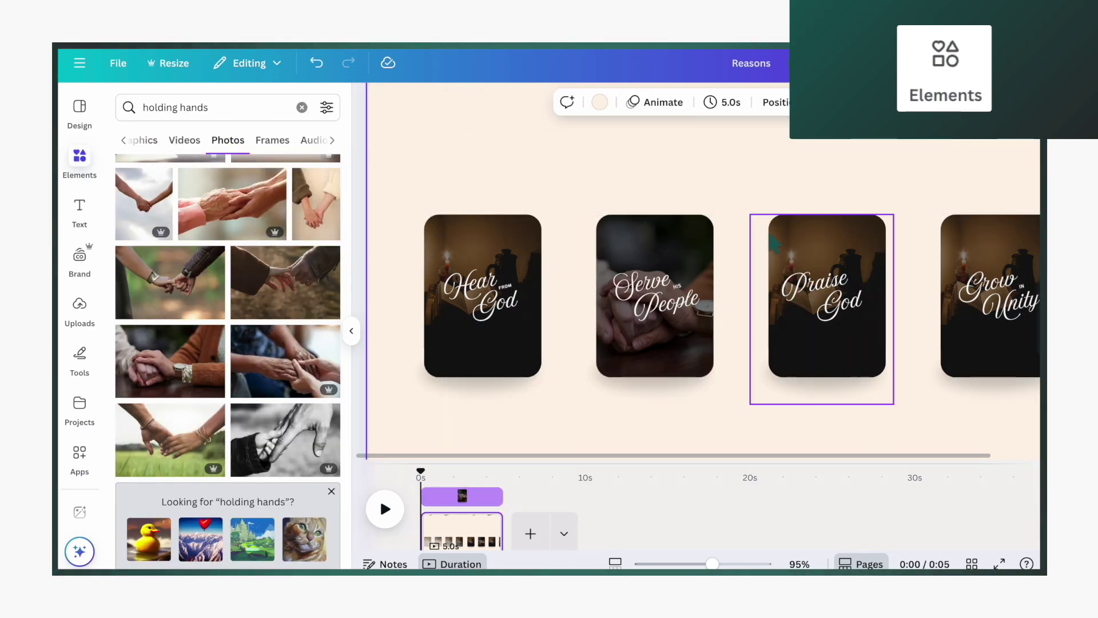
Step: Search the photos for "worship" and fill the "Praise God" card with a black-and-white photo of a worshipping crowd
{"action": "left_click_drag", "start_coordinate": [220, 108], "coordinate": [131, 106]}
{"action": "type", "text": "worship"}
{"action": "key", "text": "Return"}
{"action": "scroll", "coordinate": [229, 343], "scroll_direction": "down", "scroll_amount": 2}
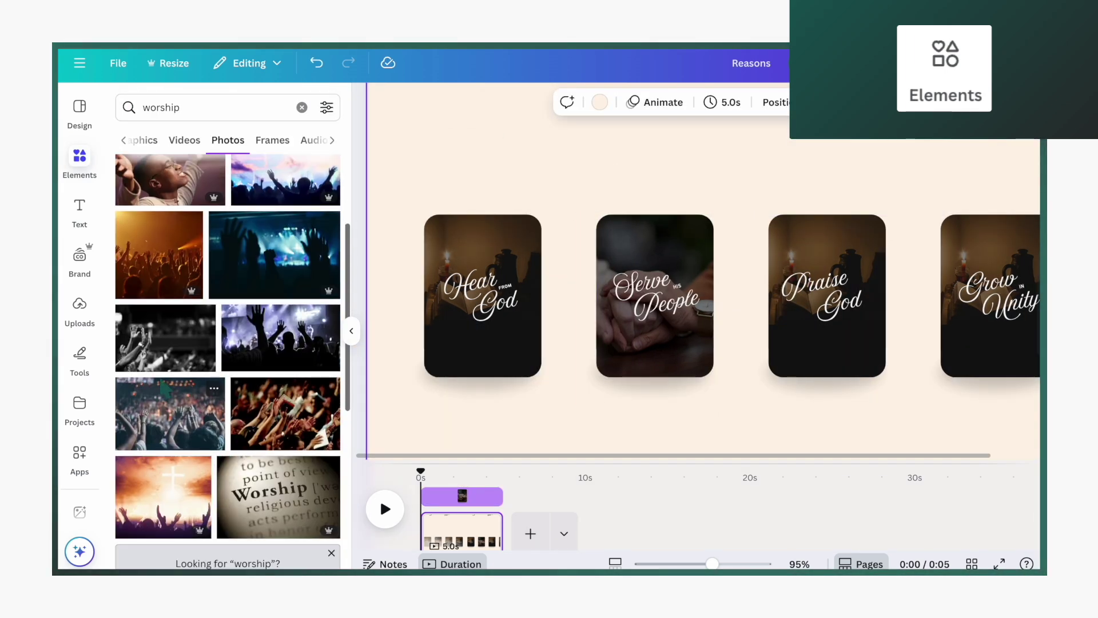
{"action": "left_click_drag", "start_coordinate": [166, 338], "coordinate": [815, 382]}
Step: Search the photos for "helping hands" and fill the "Grow in Unity" card with the photo of several people's stacked hands
{"action": "left_click", "coordinate": [123, 106]}
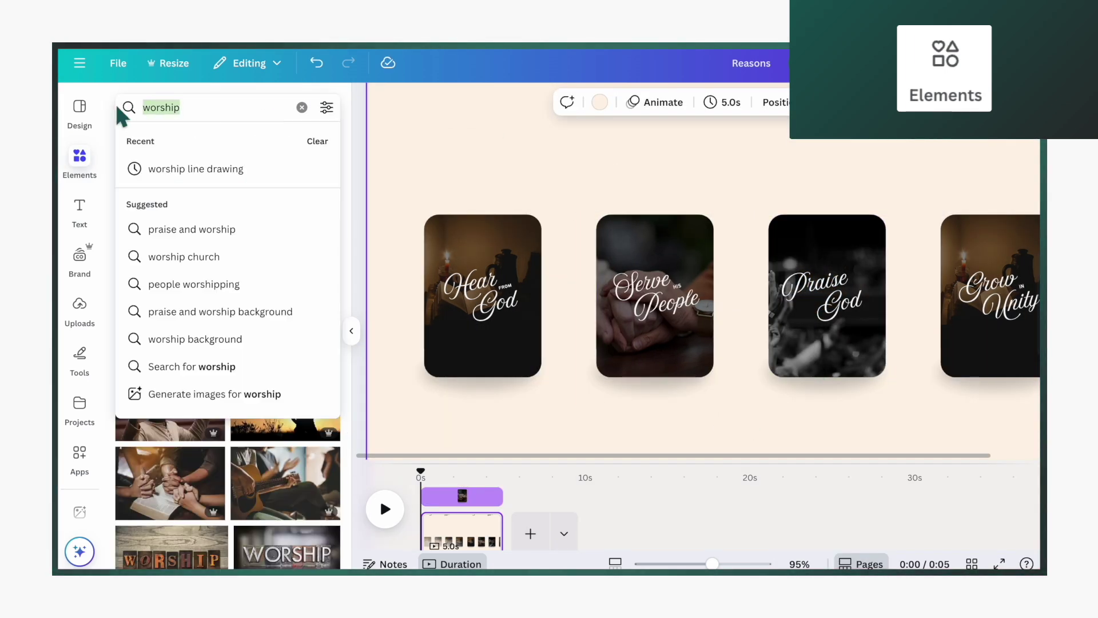
{"action": "type", "text": "han"}
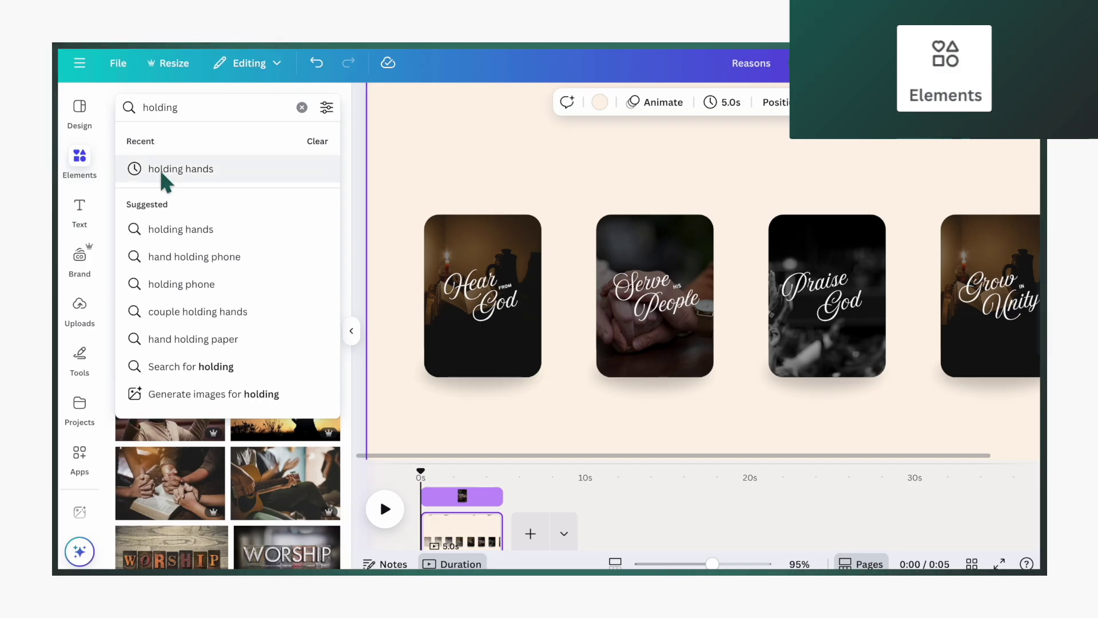
{"action": "left_click", "coordinate": [162, 170]}
{"action": "scroll", "coordinate": [229, 343], "scroll_direction": "down", "scroll_amount": 3}
{"action": "scroll", "coordinate": [229, 343], "scroll_direction": "down", "scroll_amount": 3}
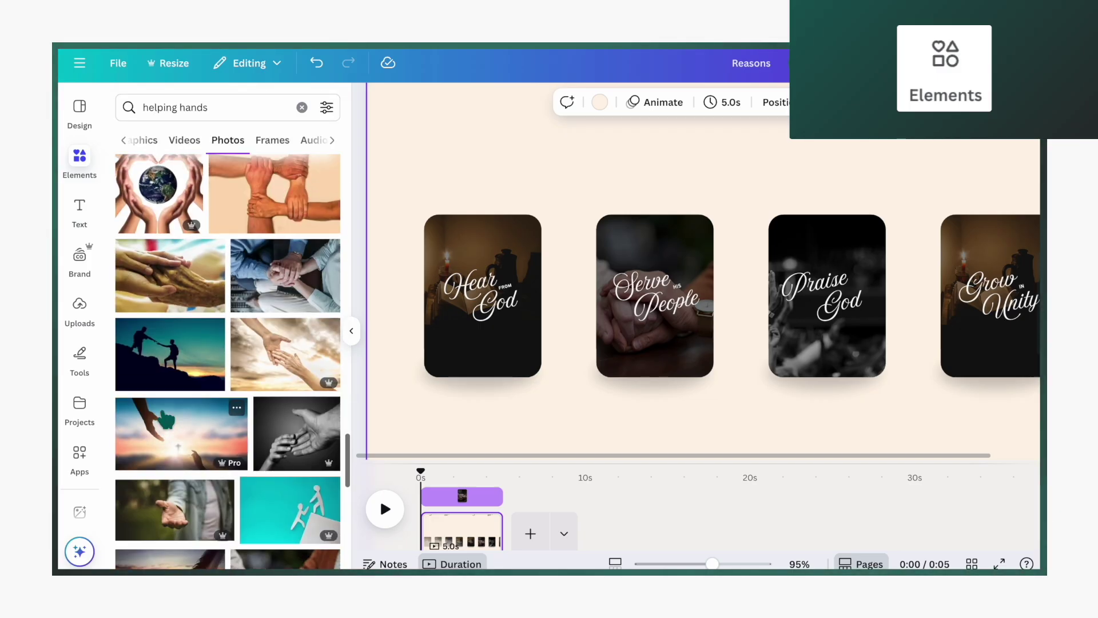
{"action": "scroll", "coordinate": [286, 330], "scroll_direction": "up", "scroll_amount": 1}
{"action": "left_click_drag", "start_coordinate": [286, 329], "coordinate": [989, 296]}
Step: Darken the "Grow in Unity" card's photo by setting its brightness to -100
{"action": "double_click", "coordinate": [990, 296]}
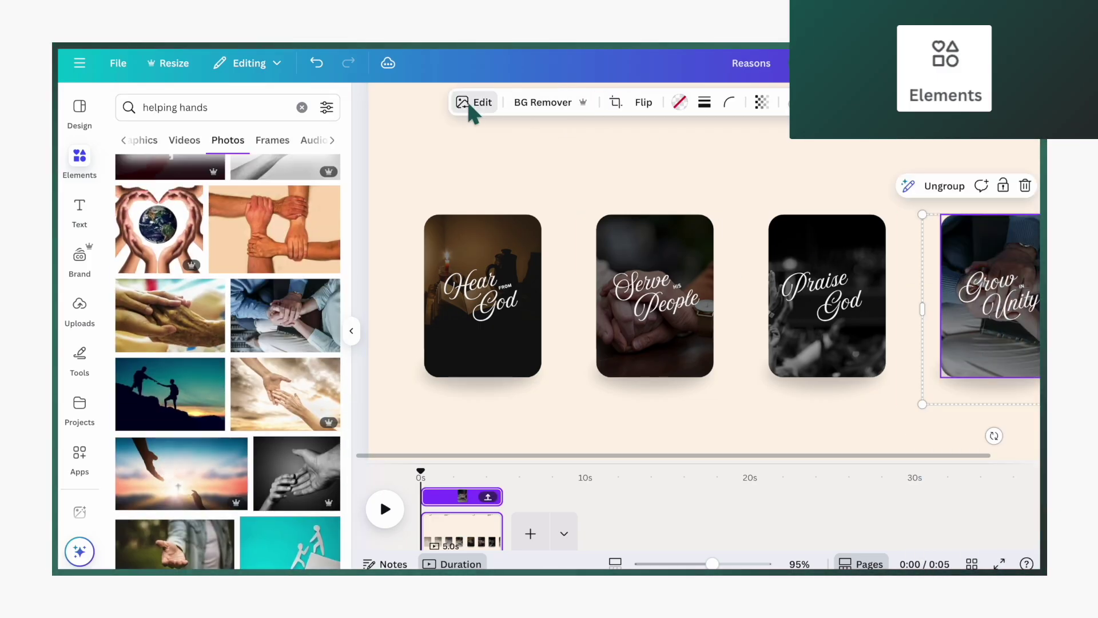
{"action": "left_click", "coordinate": [472, 103]}
{"action": "left_click", "coordinate": [183, 211]}
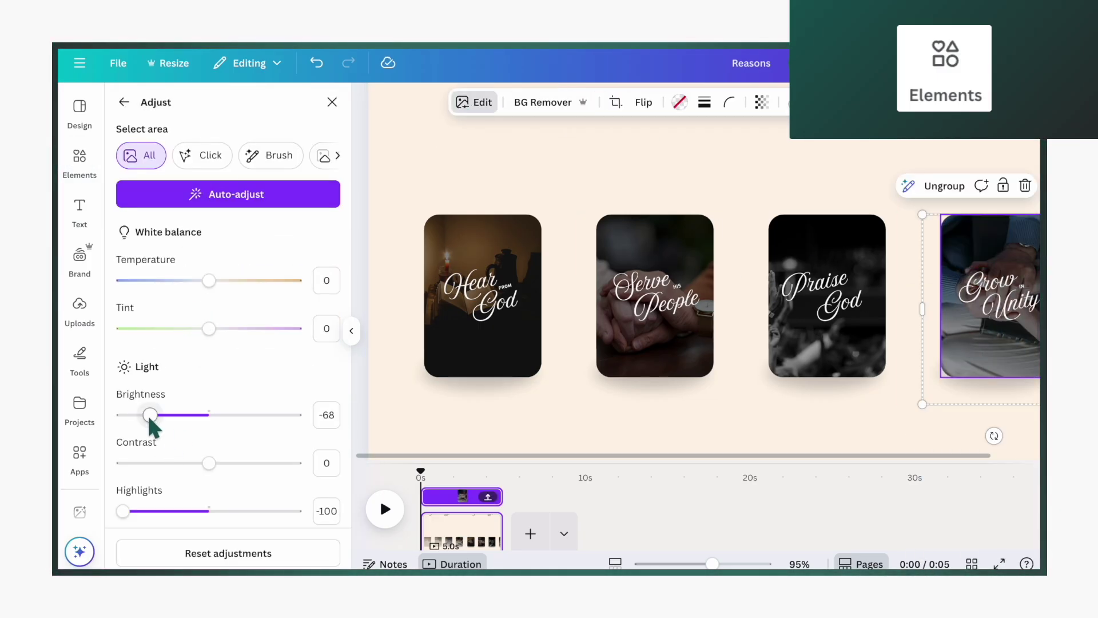
{"action": "left_click_drag", "start_coordinate": [152, 416], "coordinate": [122, 423]}
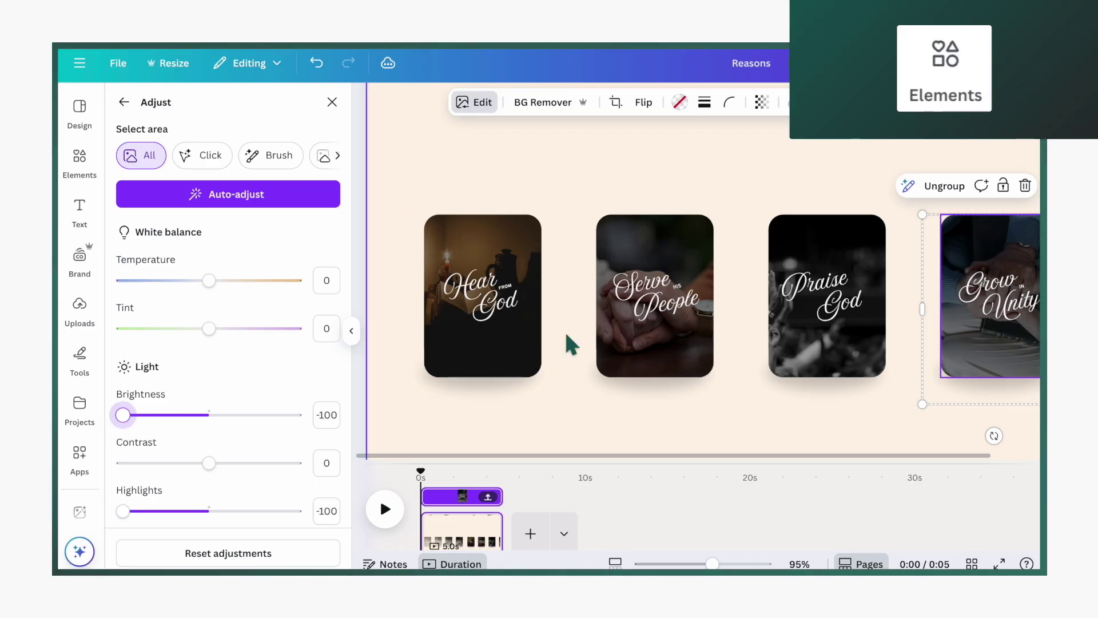
Step: Group the four caption cards into a single row
{"action": "scroll", "coordinate": [570, 343], "scroll_direction": "right", "scroll_amount": 2}
{"action": "scroll", "coordinate": [569, 343], "scroll_direction": "down", "scroll_amount": 2}
{"action": "left_click", "coordinate": [563, 426]}
{"action": "scroll", "coordinate": [563, 426], "scroll_direction": "down", "scroll_amount": 5}
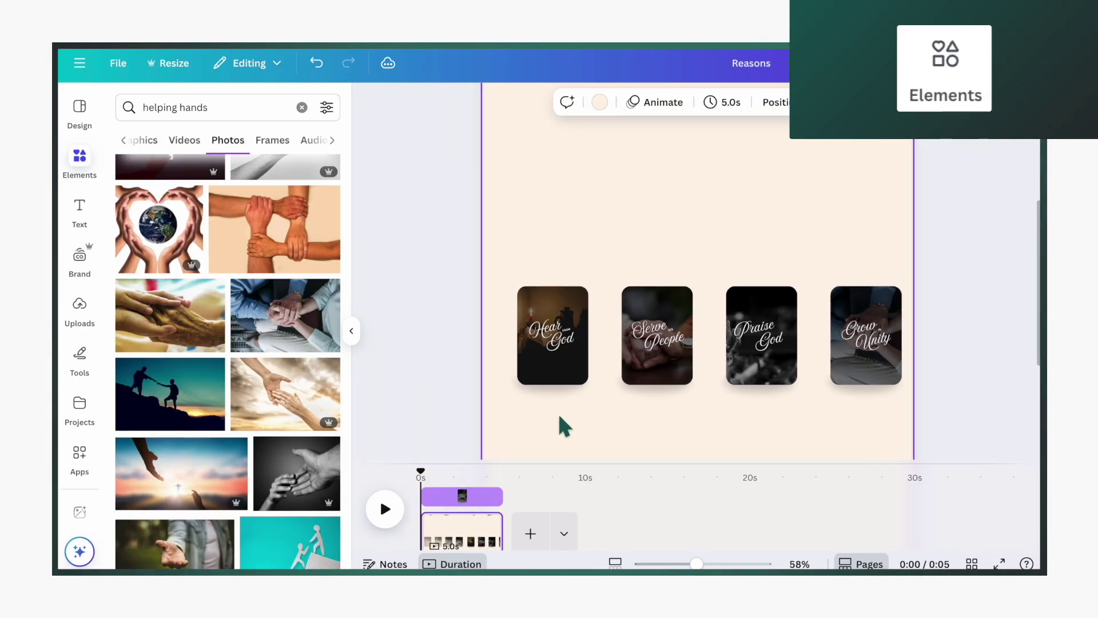
{"action": "scroll", "coordinate": [560, 418], "scroll_direction": "down", "scroll_amount": 2}
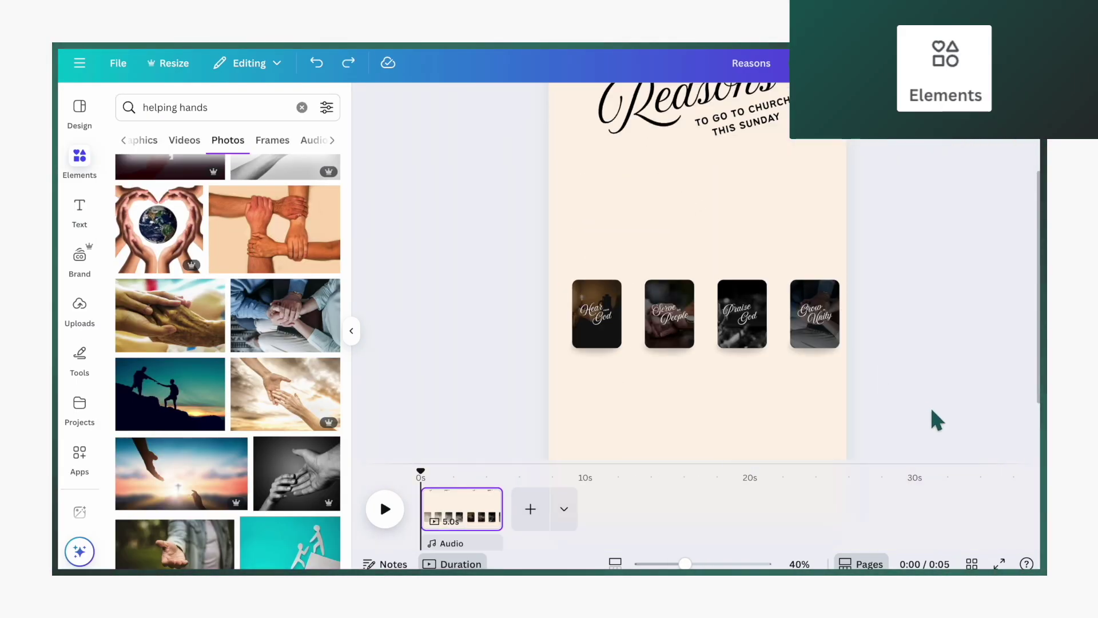
{"action": "left_click_drag", "start_coordinate": [930, 408], "coordinate": [549, 269]}
{"action": "key", "text": "ctrl+g"}
{"action": "left_click", "coordinate": [489, 345]}
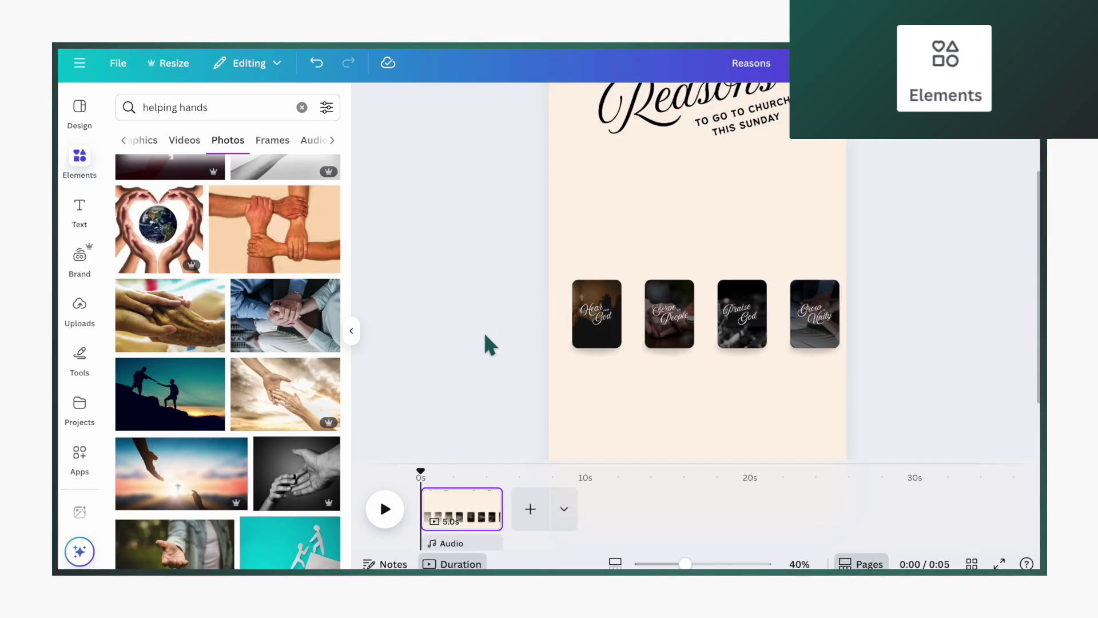
Step: Enlarge the grouped card row until the "Hear from God" card fills most of the page width, and centre that card below the title
{"action": "scroll", "coordinate": [486, 336], "scroll_direction": "down", "scroll_amount": 2}
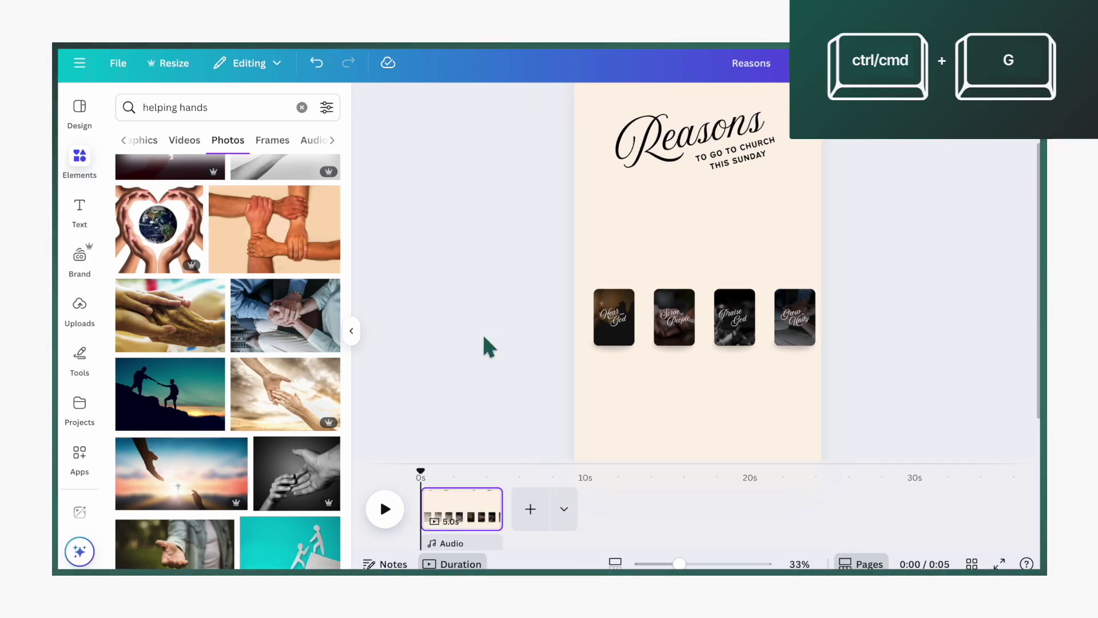
{"action": "scroll", "coordinate": [489, 345], "scroll_direction": "down", "scroll_amount": 5}
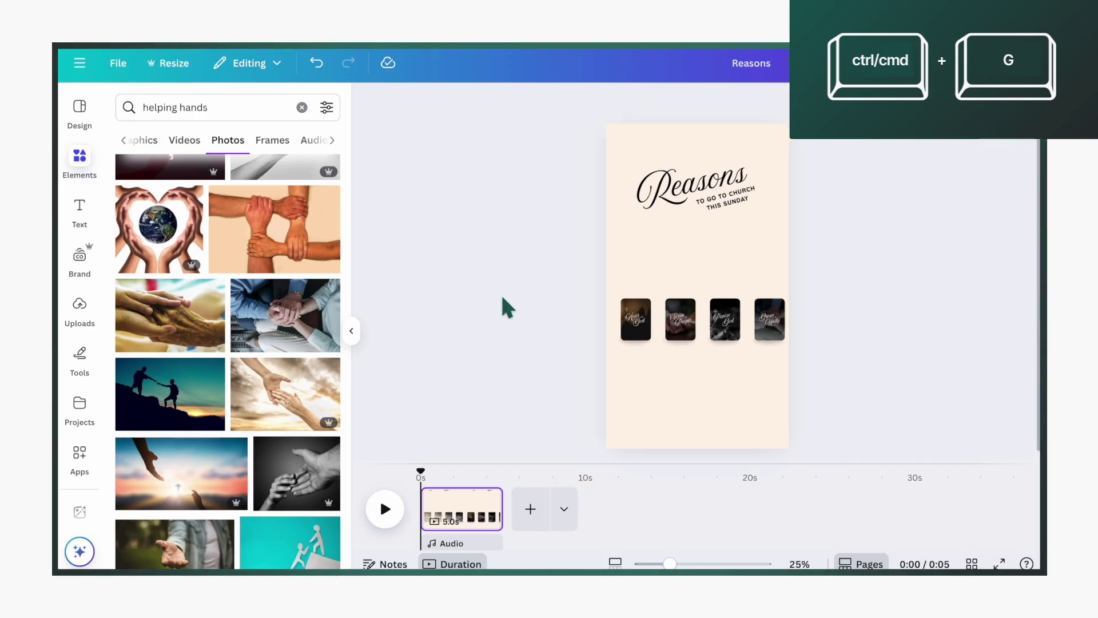
{"action": "left_click", "coordinate": [715, 316]}
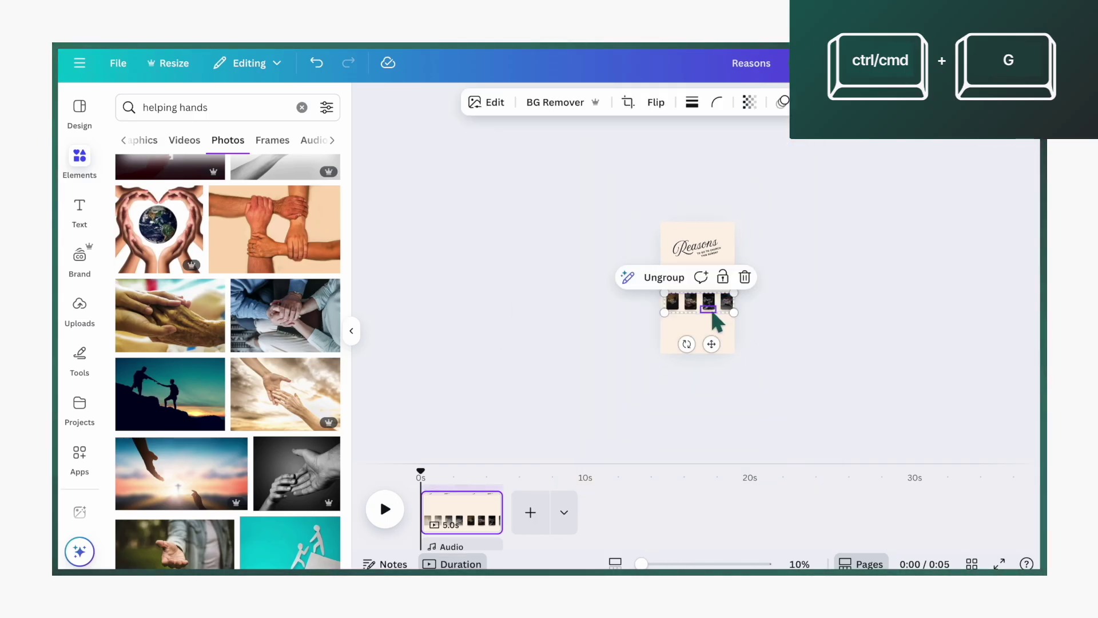
{"action": "scroll", "coordinate": [751, 336], "scroll_direction": "down", "scroll_amount": 2}
{"action": "left_click", "coordinate": [753, 339]}
{"action": "left_click", "coordinate": [715, 312]}
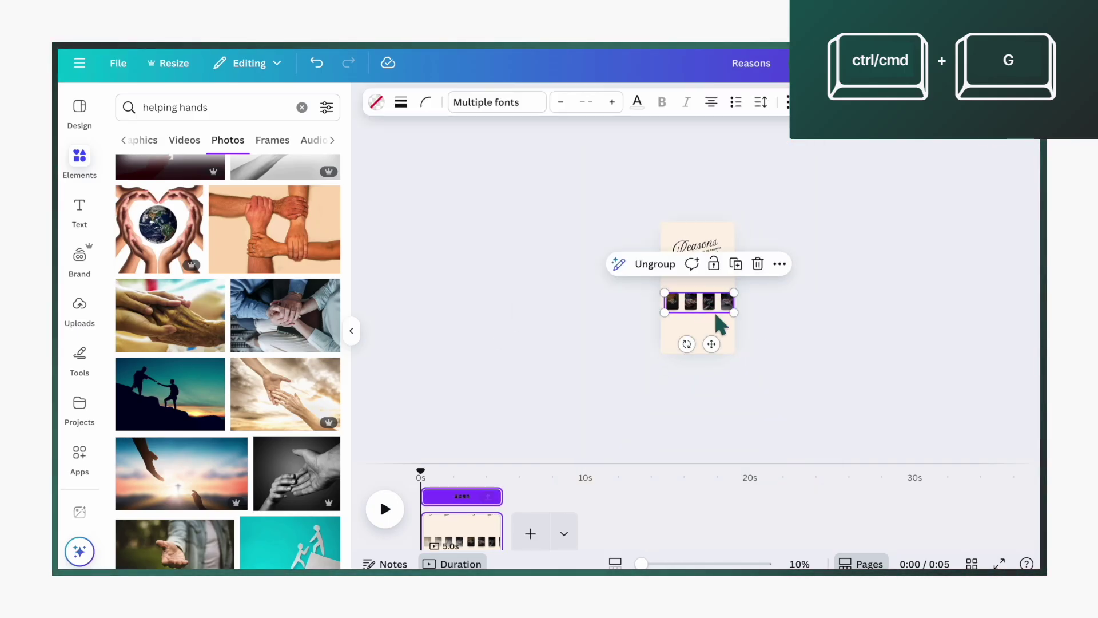
{"action": "left_click_drag", "start_coordinate": [734, 313], "coordinate": [928, 410]}
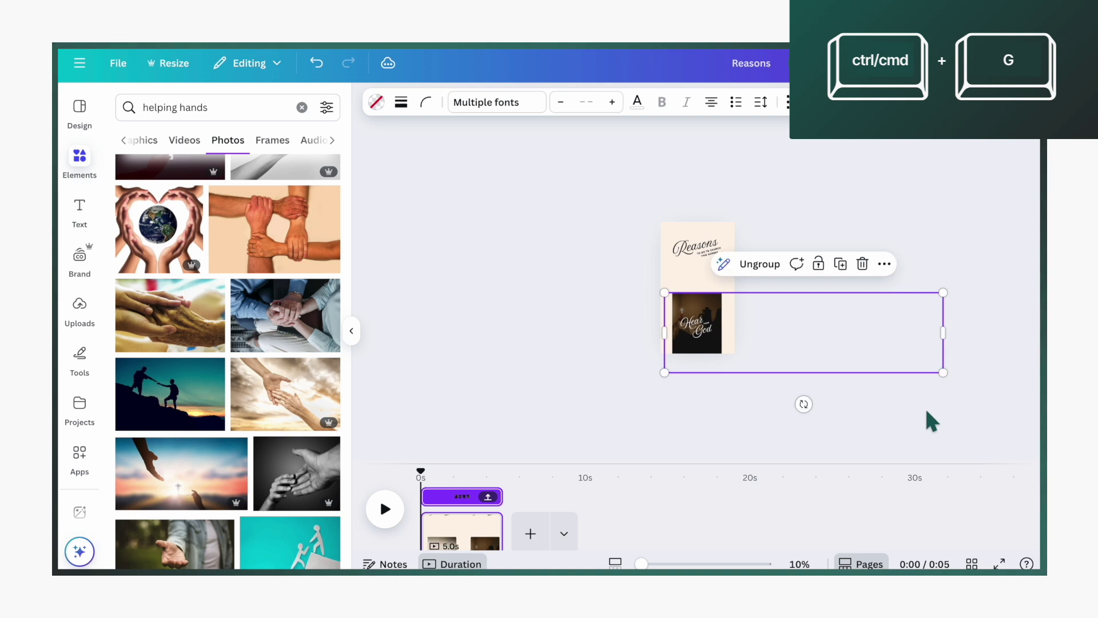
{"action": "left_click_drag", "start_coordinate": [770, 343], "coordinate": [765, 319]}
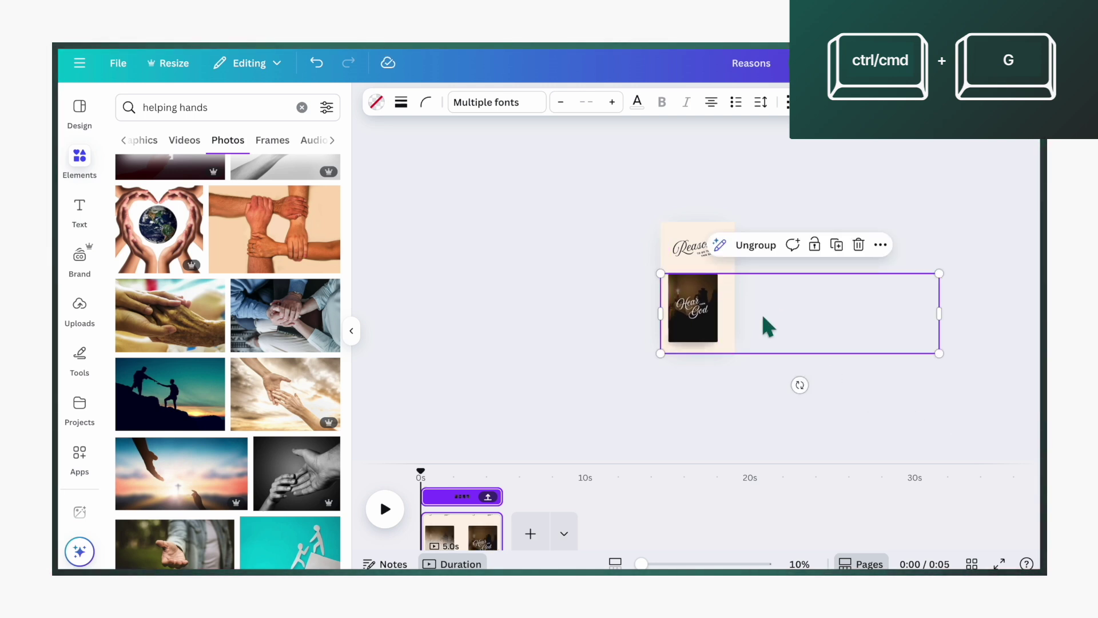
{"action": "scroll", "coordinate": [692, 373], "scroll_direction": "up", "scroll_amount": 3}
{"action": "left_click_drag", "start_coordinate": [684, 330], "coordinate": [691, 324]}
{"action": "left_click", "coordinate": [537, 337]}
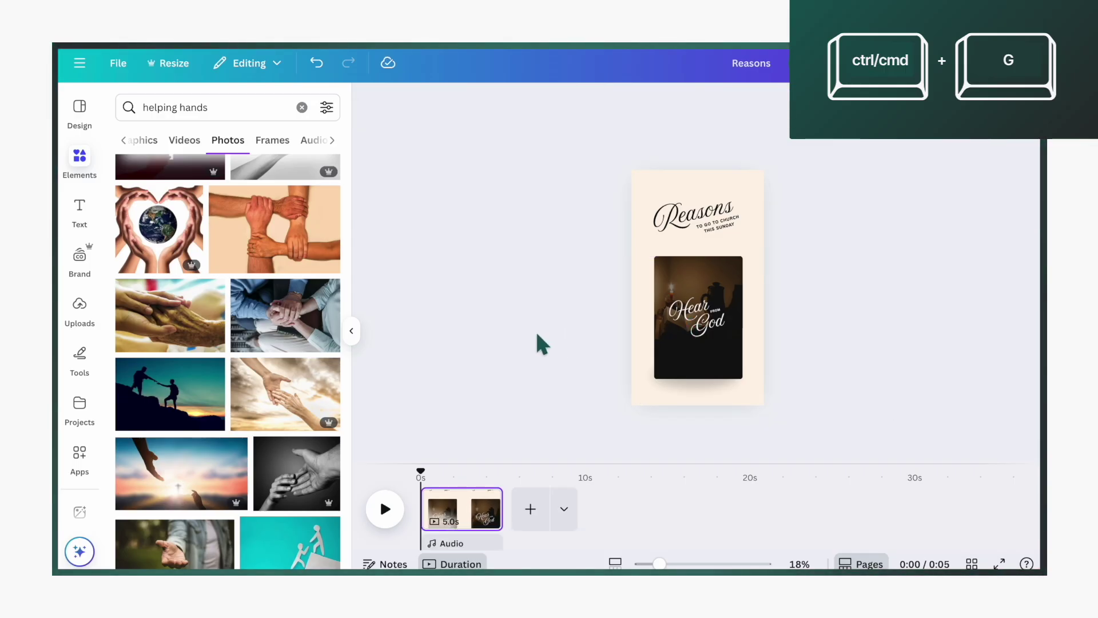
Step: Duplicate the page and slide the enlarged card row left until the "Serve People" card is centred below the title
{"action": "scroll", "coordinate": [554, 311], "scroll_direction": "down", "scroll_amount": 2}
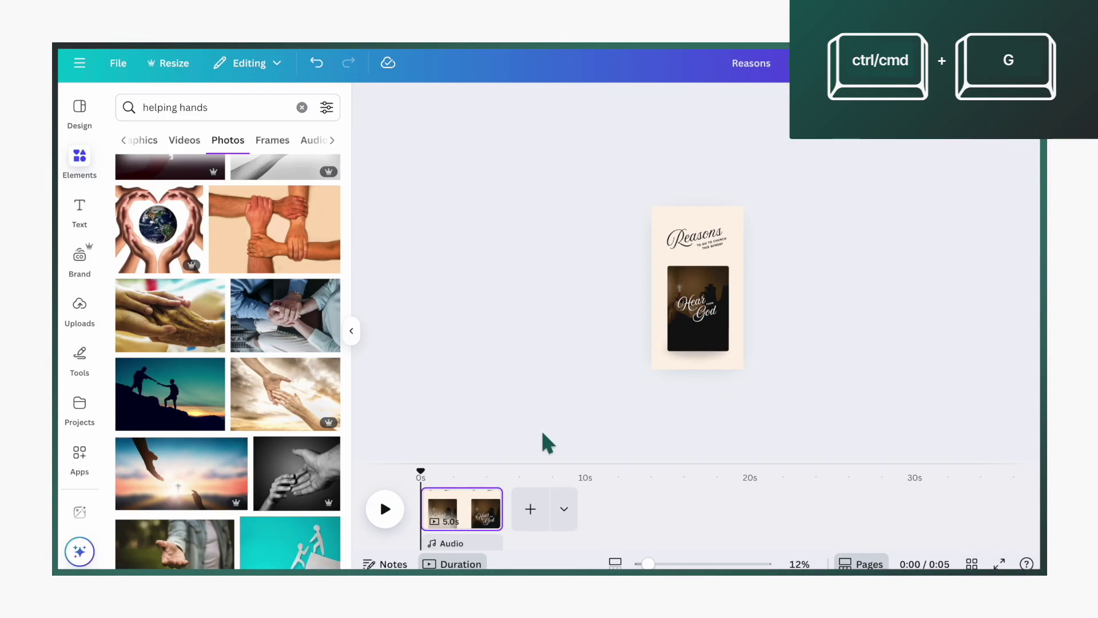
{"action": "right_click", "coordinate": [469, 507]}
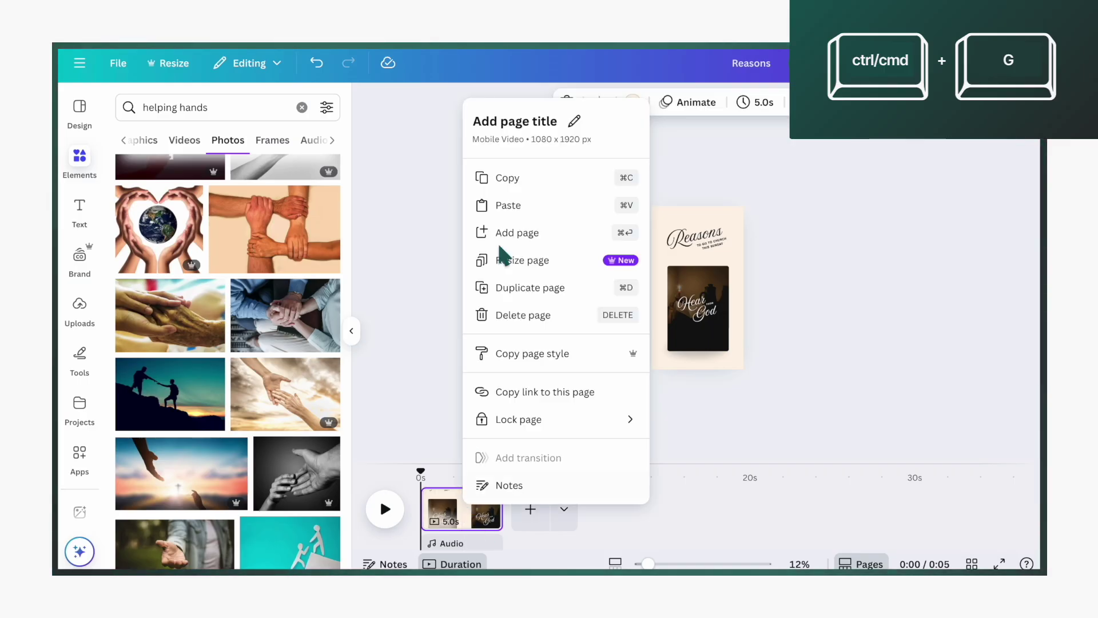
{"action": "left_click", "coordinate": [526, 287]}
{"action": "left_click", "coordinate": [742, 369]}
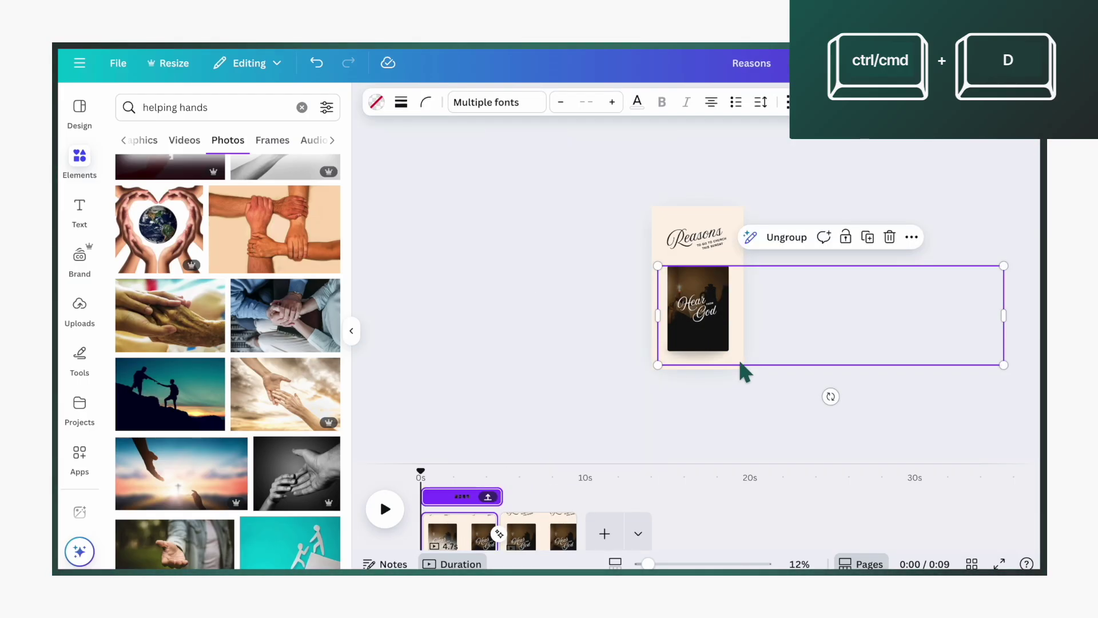
{"action": "left_click_drag", "start_coordinate": [738, 365], "coordinate": [642, 367]}
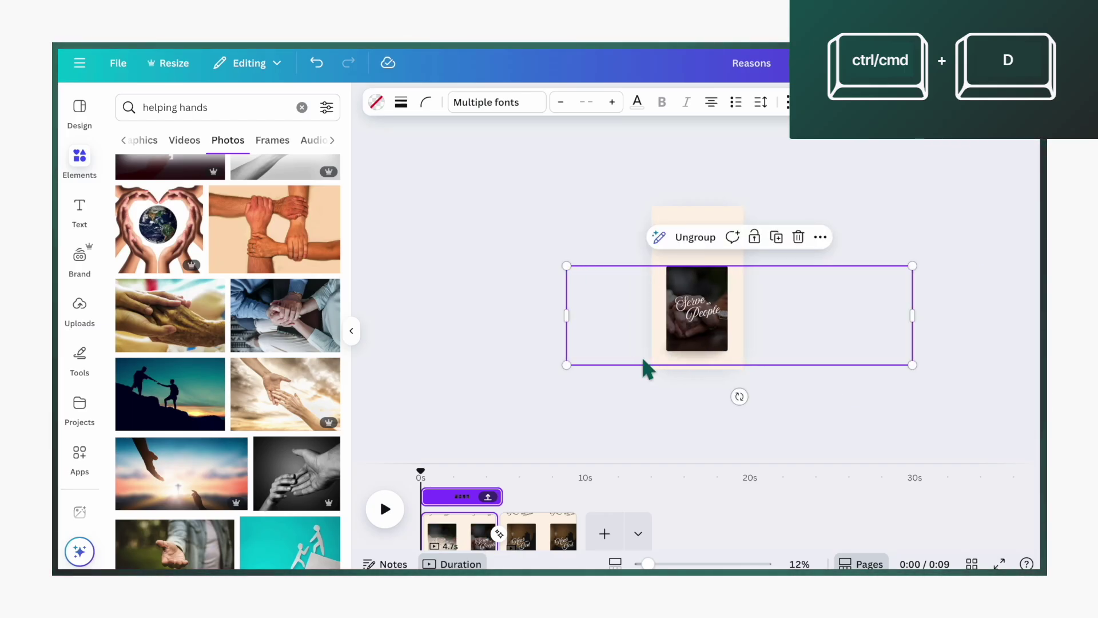
Step: Add a Match & Move transition between the original page and its duplicate
{"action": "left_click", "coordinate": [547, 530]}
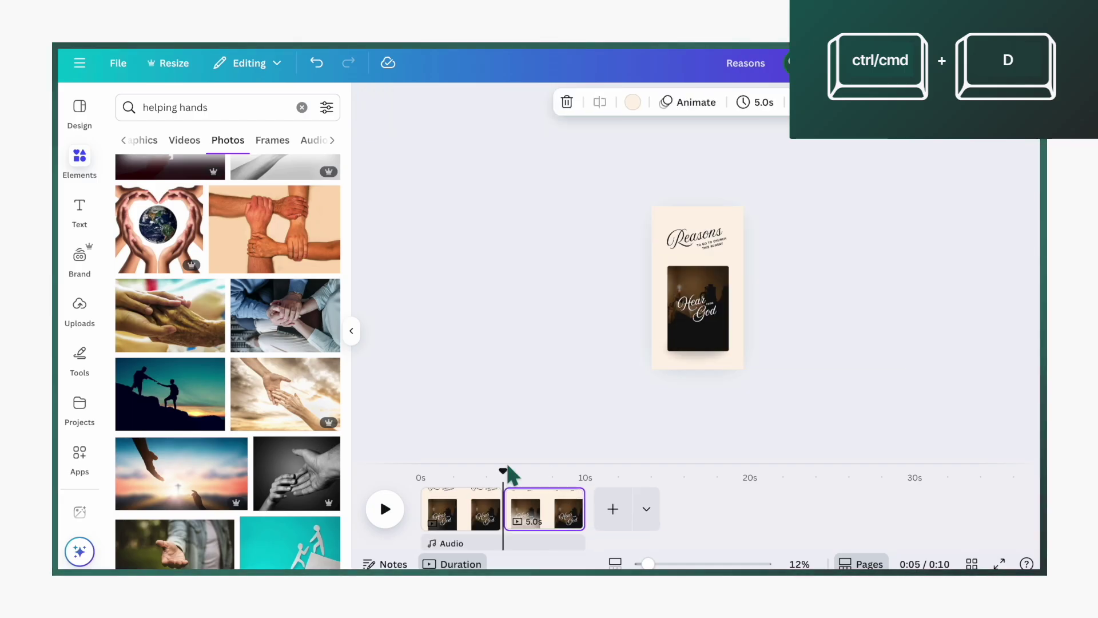
{"action": "mouse_move", "coordinate": [505, 520]}
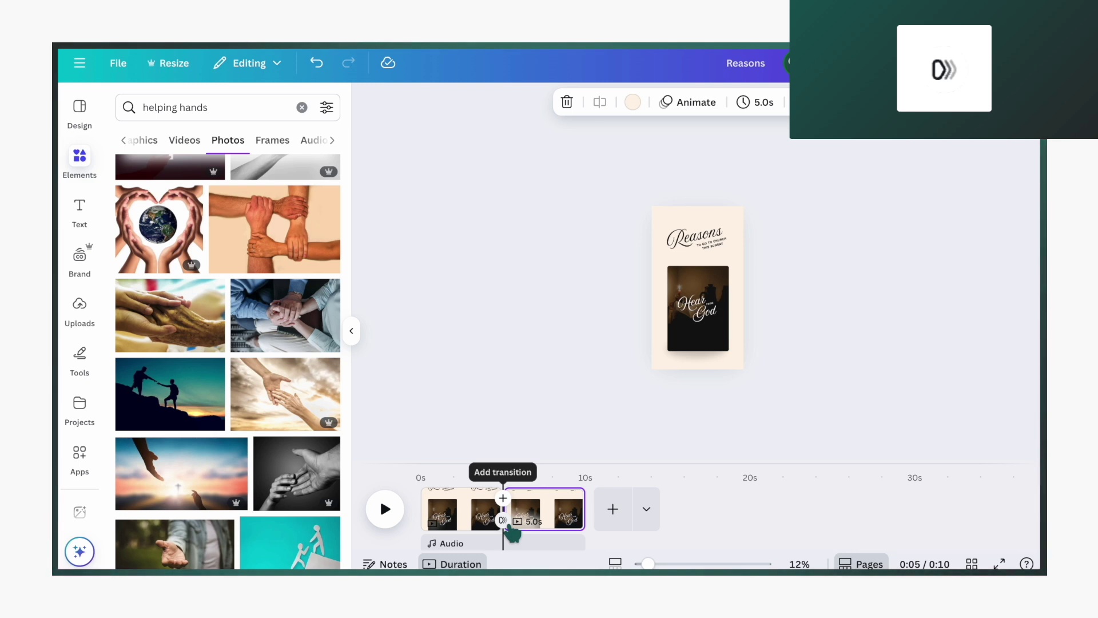
{"action": "left_click", "coordinate": [505, 523]}
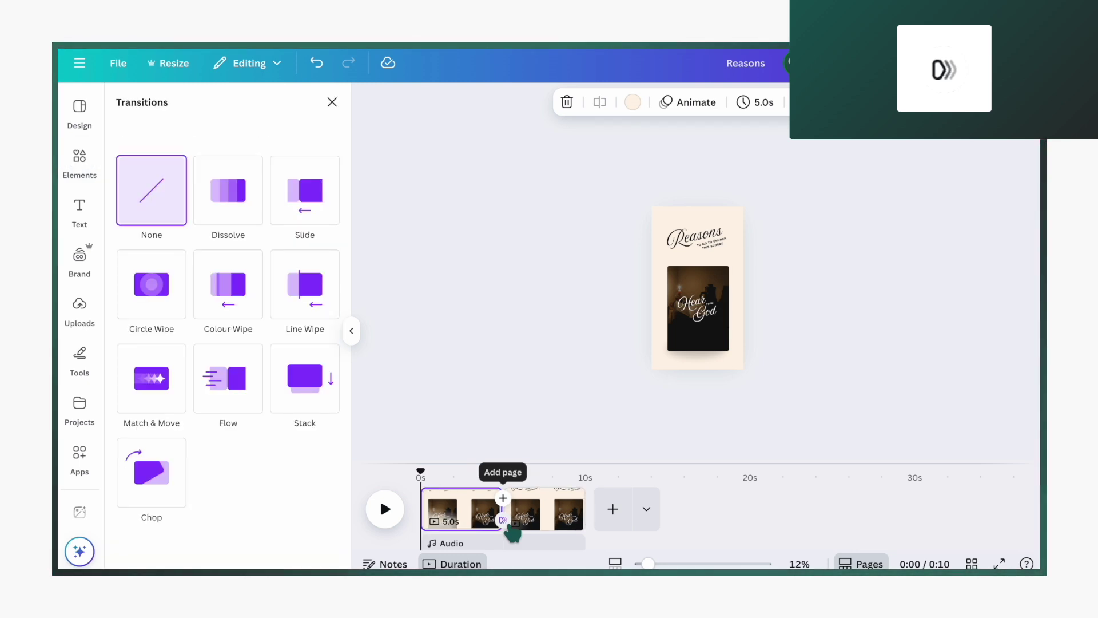
{"action": "left_click", "coordinate": [163, 397]}
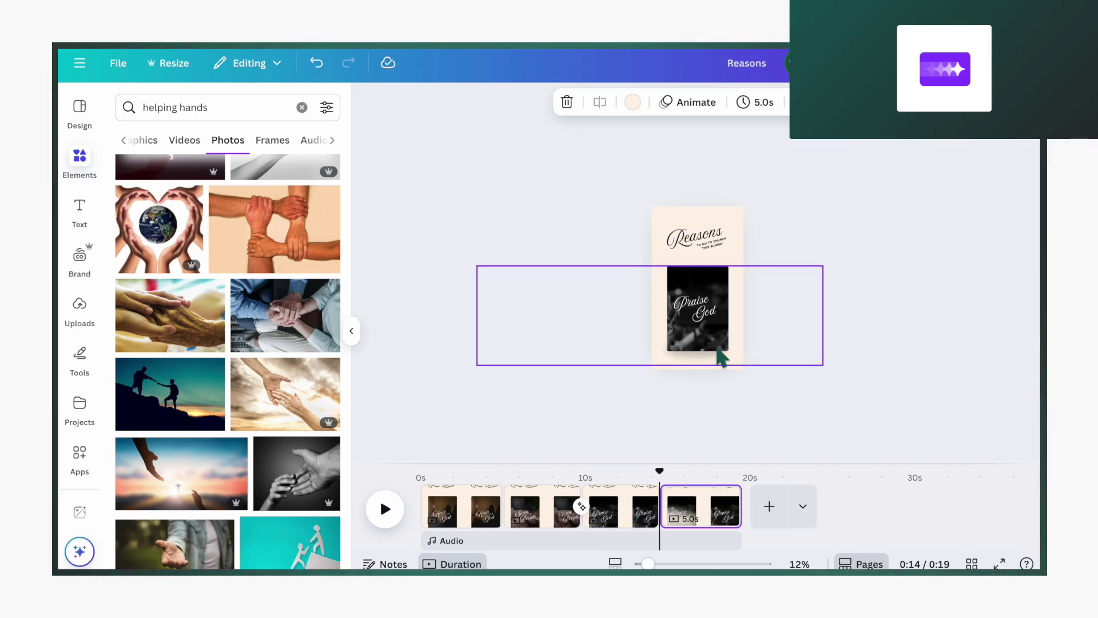
Step: On the fourth page, slide the card row left and nudge it until the "Grow in Unity" card is centred below the title
{"action": "left_click_drag", "start_coordinate": [639, 354], "coordinate": [627, 361]}
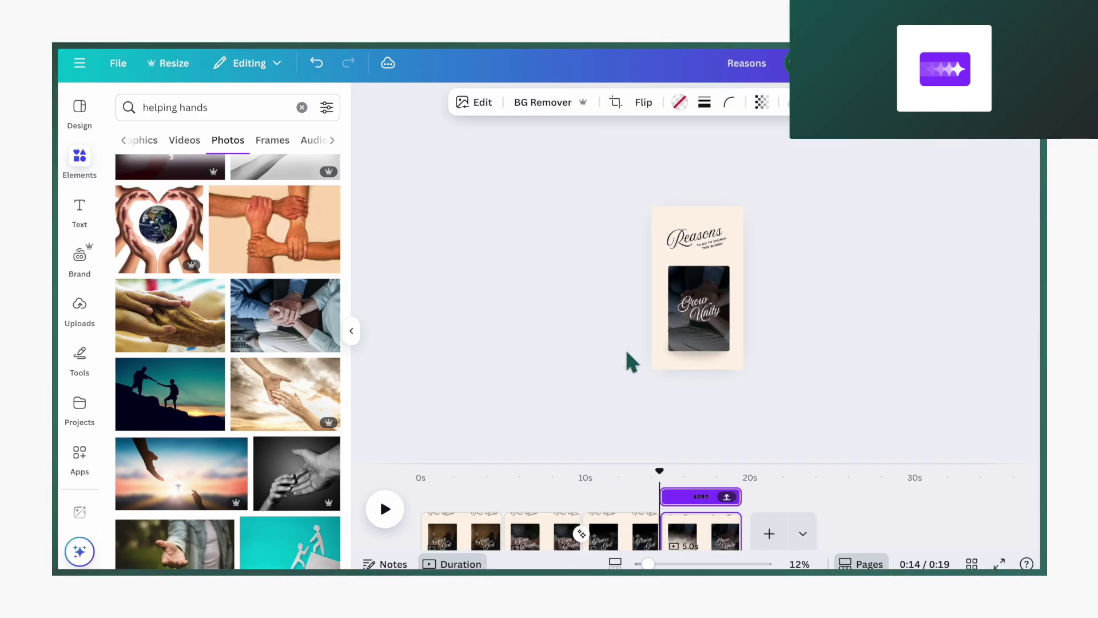
{"action": "key", "text": "ctrl+d"}
{"action": "left_click_drag", "start_coordinate": [623, 399], "coordinate": [701, 332]}
{"action": "key", "text": "Left"}
{"action": "key", "text": "Left"}
{"action": "key", "text": "Left"}
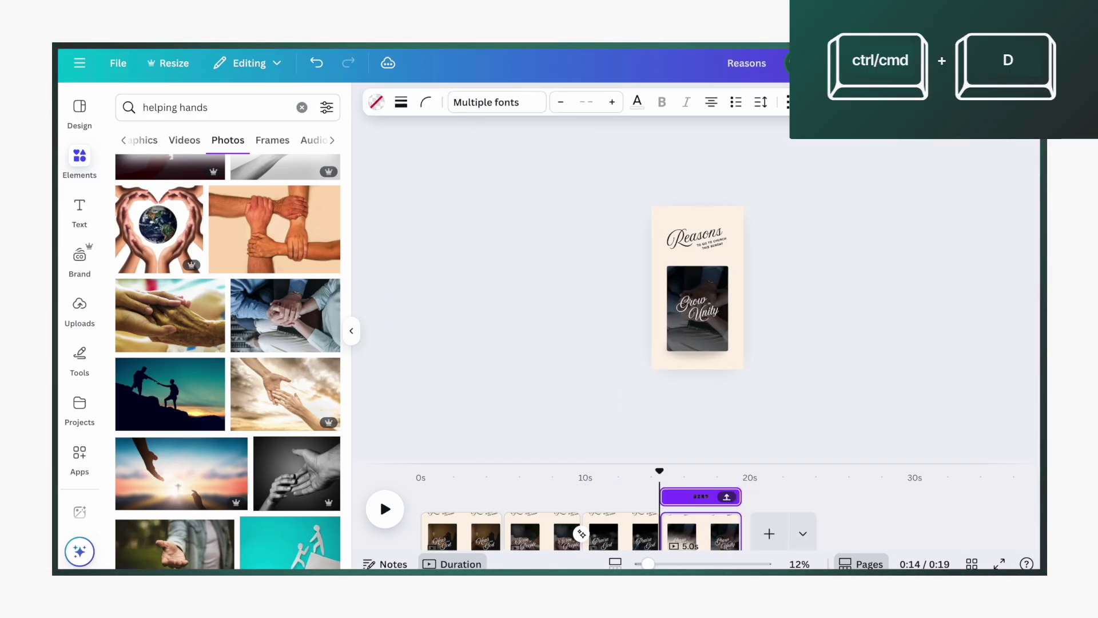
{"action": "left_click", "coordinate": [813, 360]}
Step: Apply the Match & Move transition to the page joins still lacking one, and select the range of pages up to the last
{"action": "left_click", "coordinate": [501, 511]}
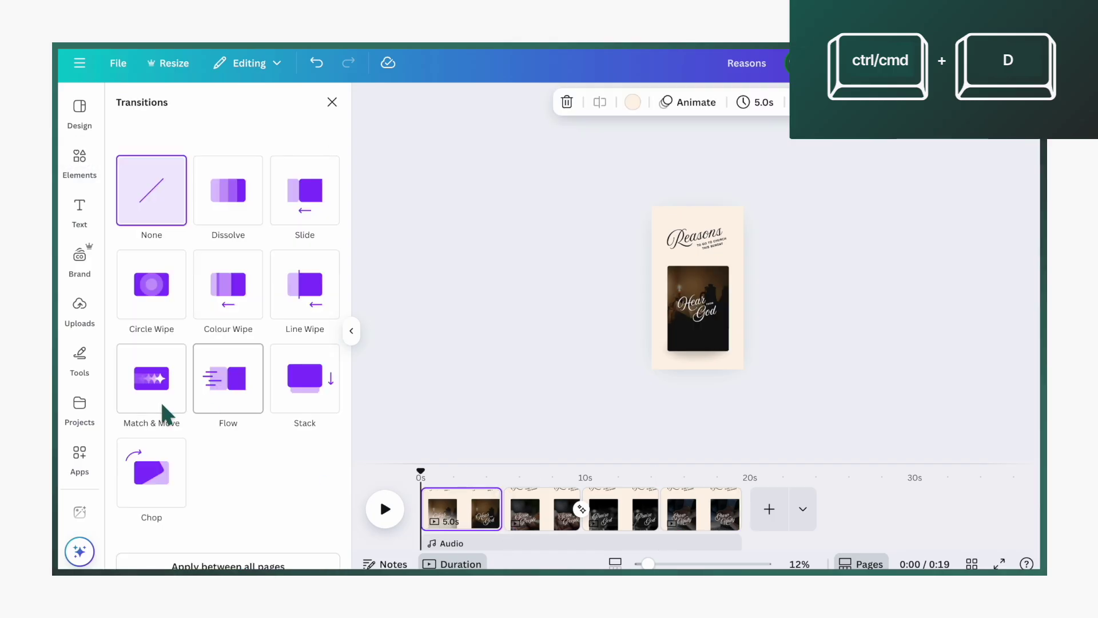
{"action": "left_click", "coordinate": [161, 407]}
{"action": "left_click", "coordinate": [650, 509]}
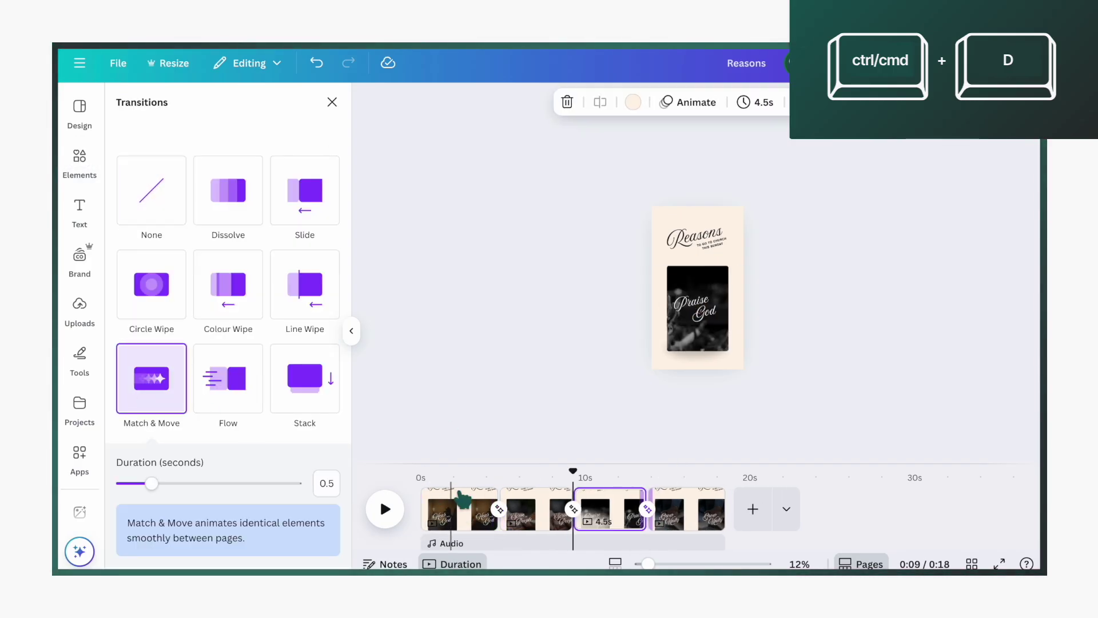
{"action": "left_click", "coordinate": [682, 504], "text": "shift"}
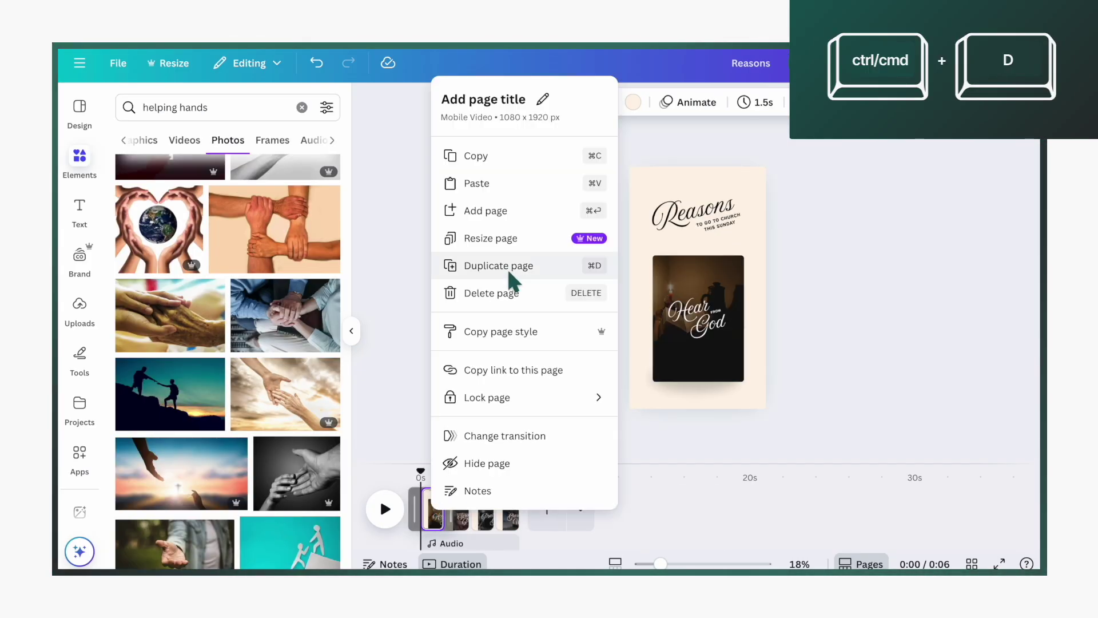
Step: Duplicate the opening "Hear from God" page and move the copy to the end of the timeline
{"action": "left_click", "coordinate": [499, 265]}
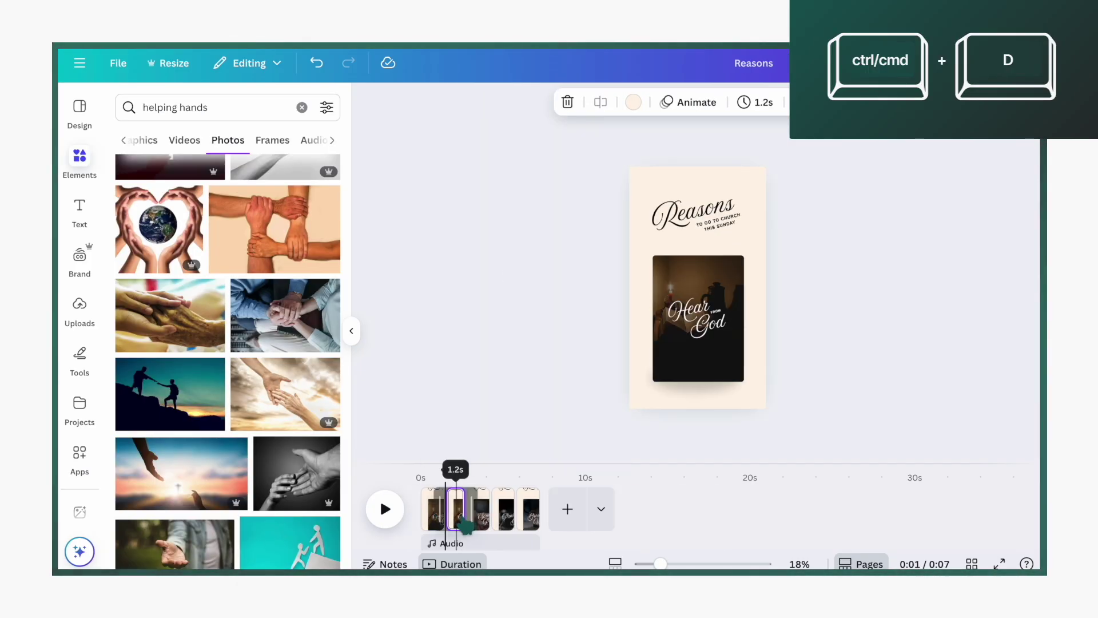
{"action": "left_click_drag", "start_coordinate": [456, 509], "coordinate": [562, 521]}
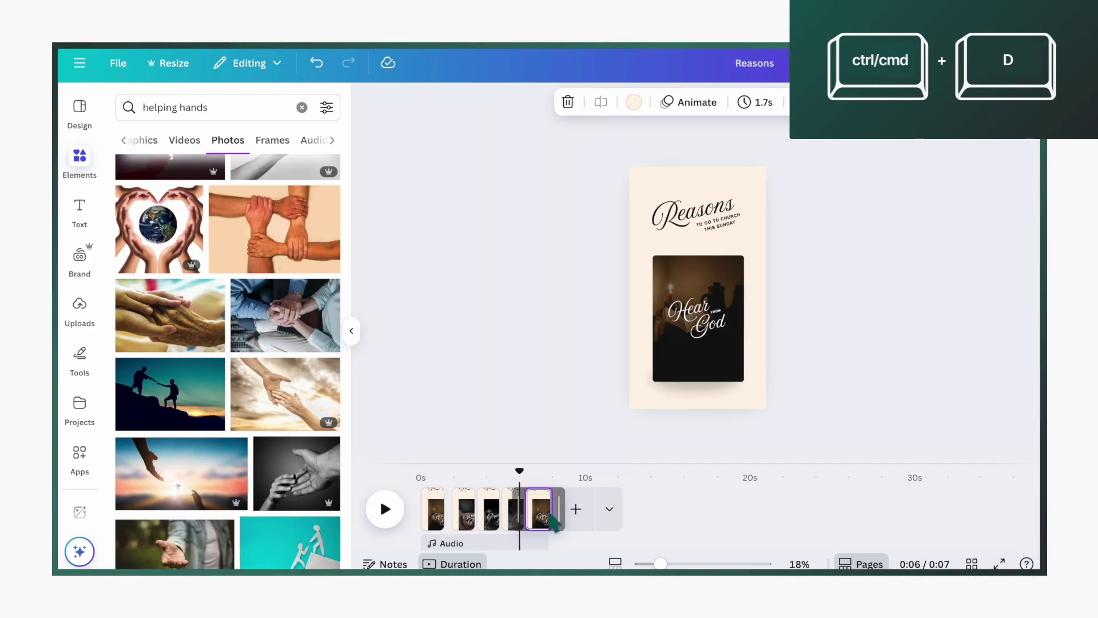
{"action": "left_click", "coordinate": [559, 397]}
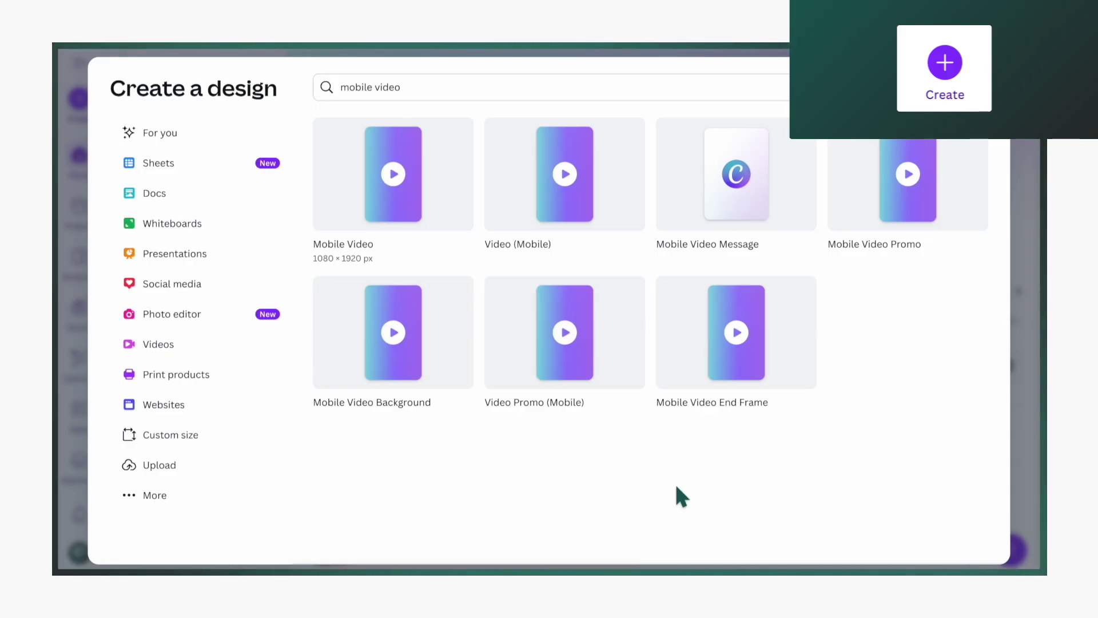
Step: Create a new 1080 × 1920 px Mobile Video design and add a photo of blurred orange flowers on teal from a "blurred flower" search
{"action": "left_click", "coordinate": [382, 200]}
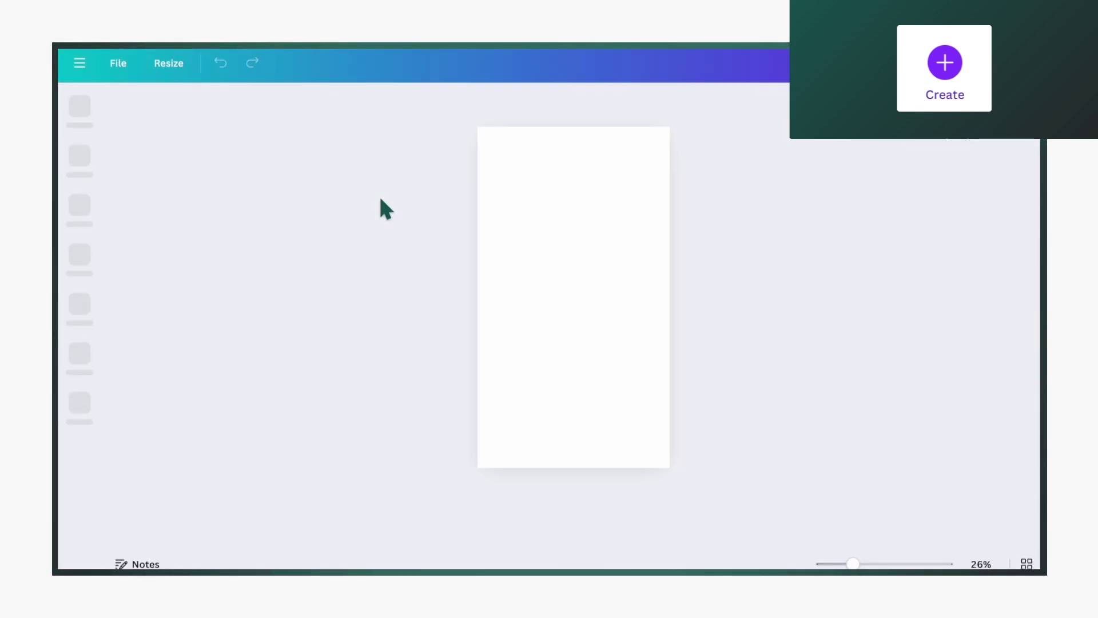
{"action": "left_click", "coordinate": [80, 156]}
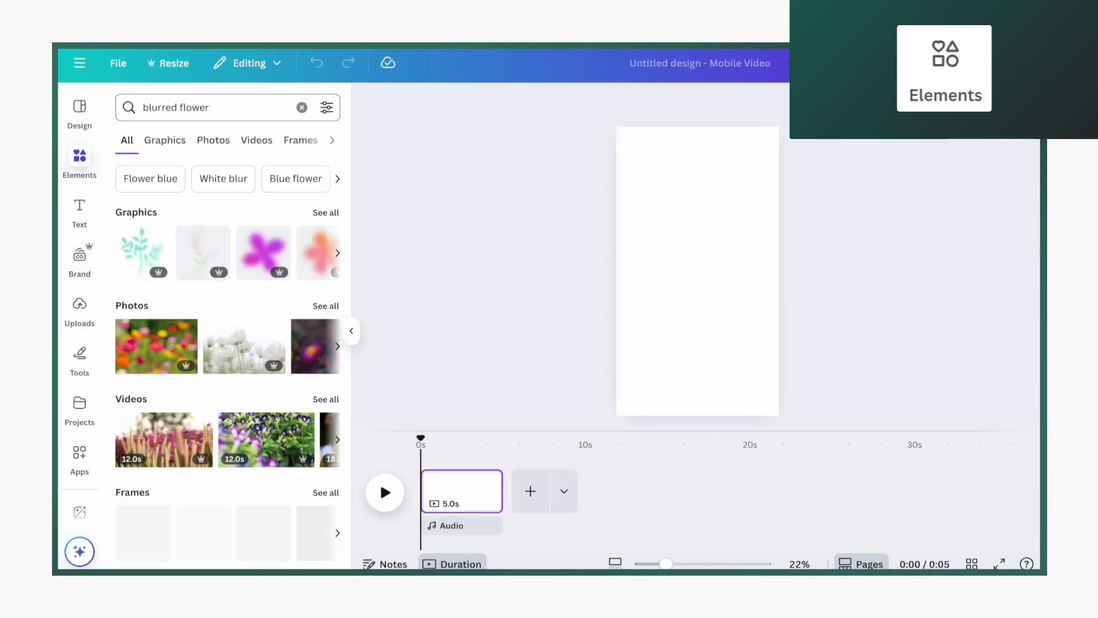
{"action": "left_click", "coordinate": [326, 305]}
{"action": "scroll", "coordinate": [325, 313], "scroll_direction": "down", "scroll_amount": 10}
{"action": "left_click", "coordinate": [258, 359]}
{"action": "scroll", "coordinate": [257, 365], "scroll_direction": "down", "scroll_amount": 8}
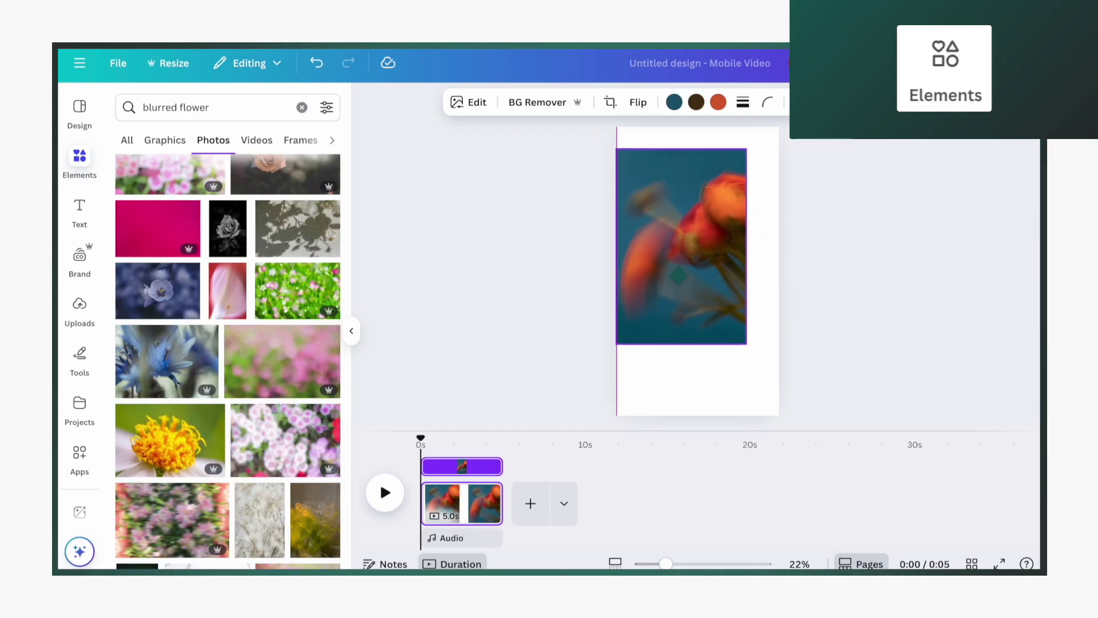
Step: Enlarge and position the flower photo so that it covers the whole page as a background
{"action": "left_click_drag", "start_coordinate": [681, 246], "coordinate": [676, 225]}
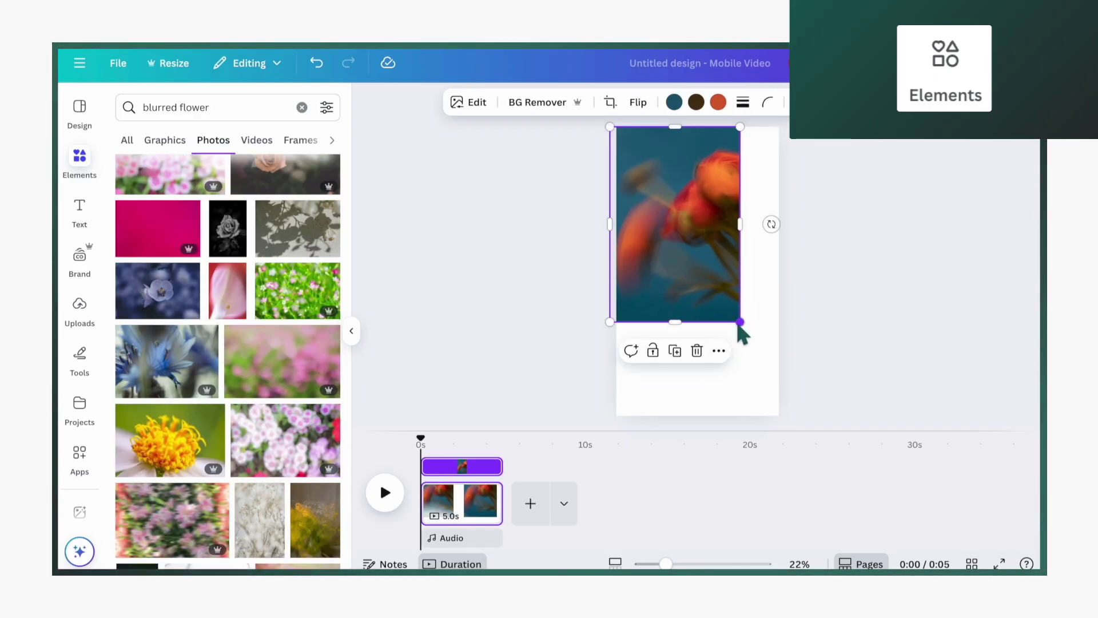
{"action": "left_click_drag", "start_coordinate": [740, 323], "coordinate": [802, 417]}
{"action": "left_click_drag", "start_coordinate": [775, 360], "coordinate": [751, 360]}
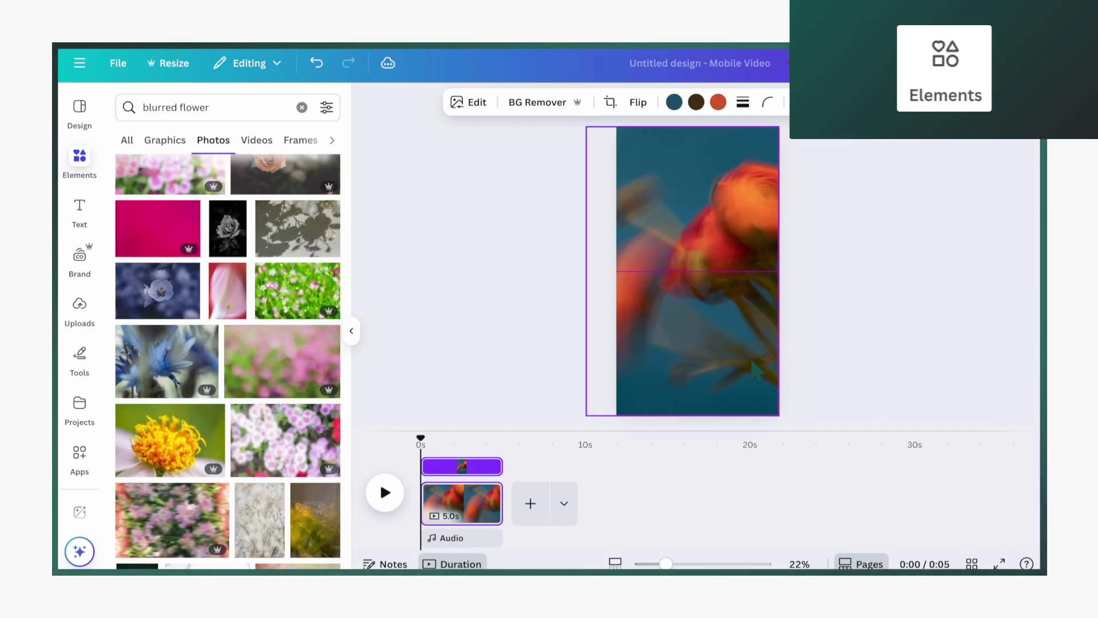
{"action": "left_click", "coordinate": [518, 349]}
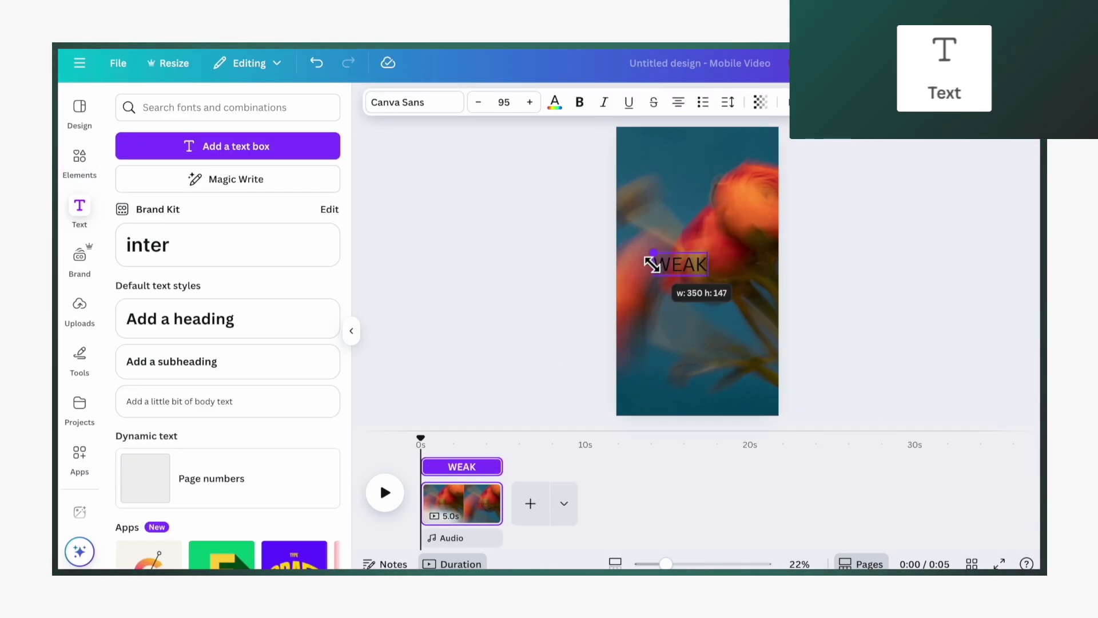
Step: Add a text box reading "People who are welcome"
{"action": "left_click", "coordinate": [228, 146]}
{"action": "type", "text": "People who are welcome at"}
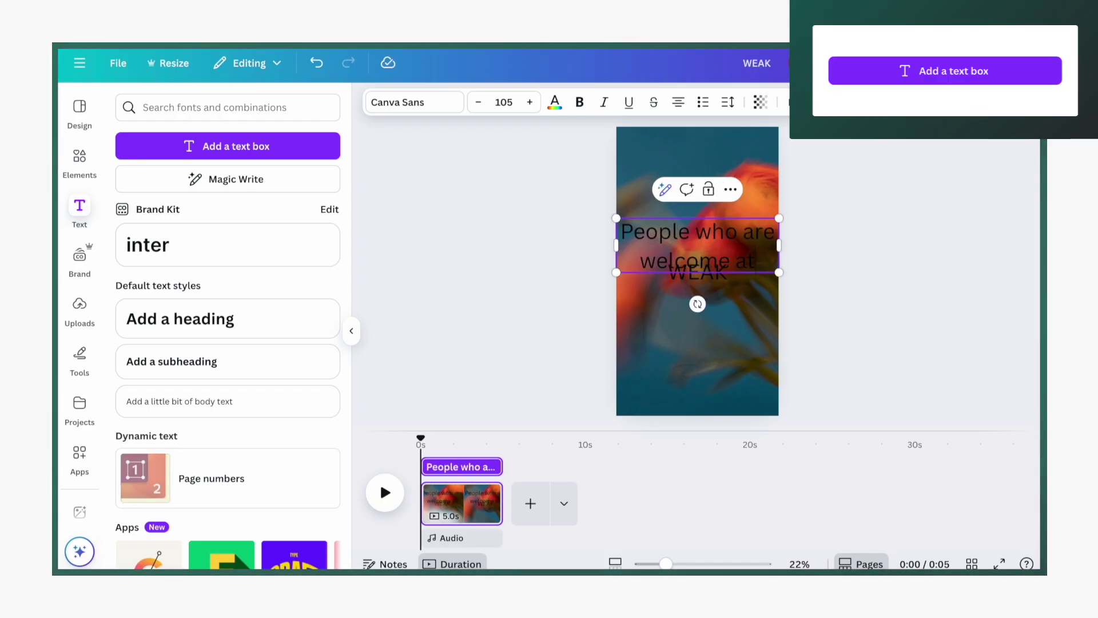
{"action": "key", "text": "BackSpace"}
{"action": "key", "text": "BackSpace"}
{"action": "key", "text": "BackSpace"}
Step: Add two more text boxes reading "at our church this sunday" and "the"
{"action": "key", "text": "ctrl+d"}
{"action": "key", "text": "ctrl+a"}
{"action": "type", "text": "at our church this sunday"}
{"action": "key", "text": "Escape"}
{"action": "type", "text": "tthe"}
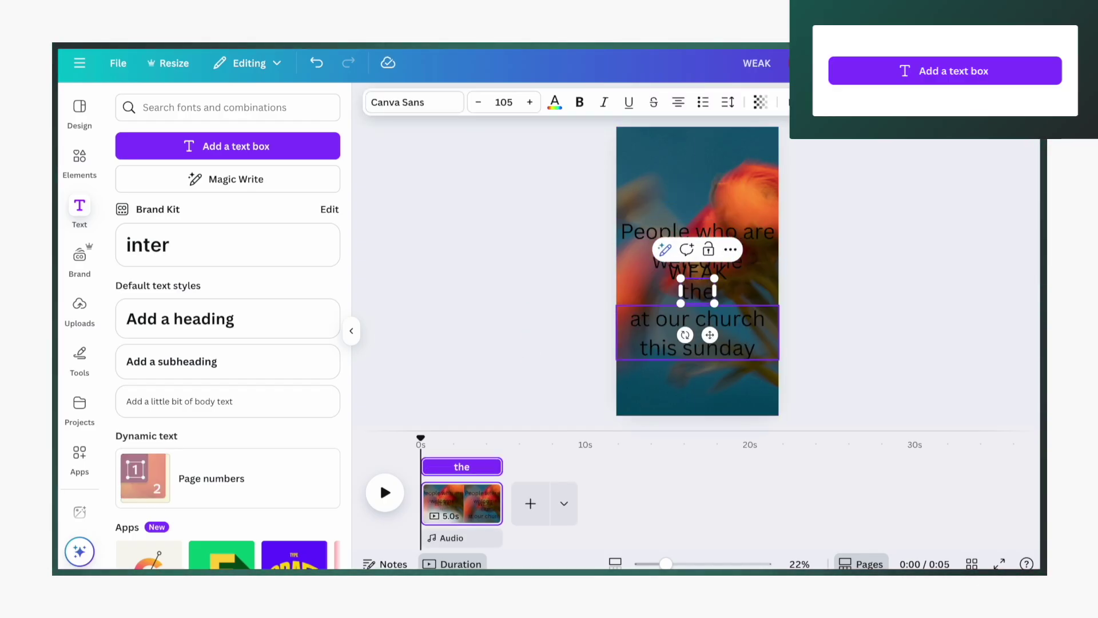
{"action": "key", "text": "Escape"}
Step: Set all the text in white Bantayog and widen the "People who are welcome" box so its text fits on one line
{"action": "key", "text": "ctrl+a"}
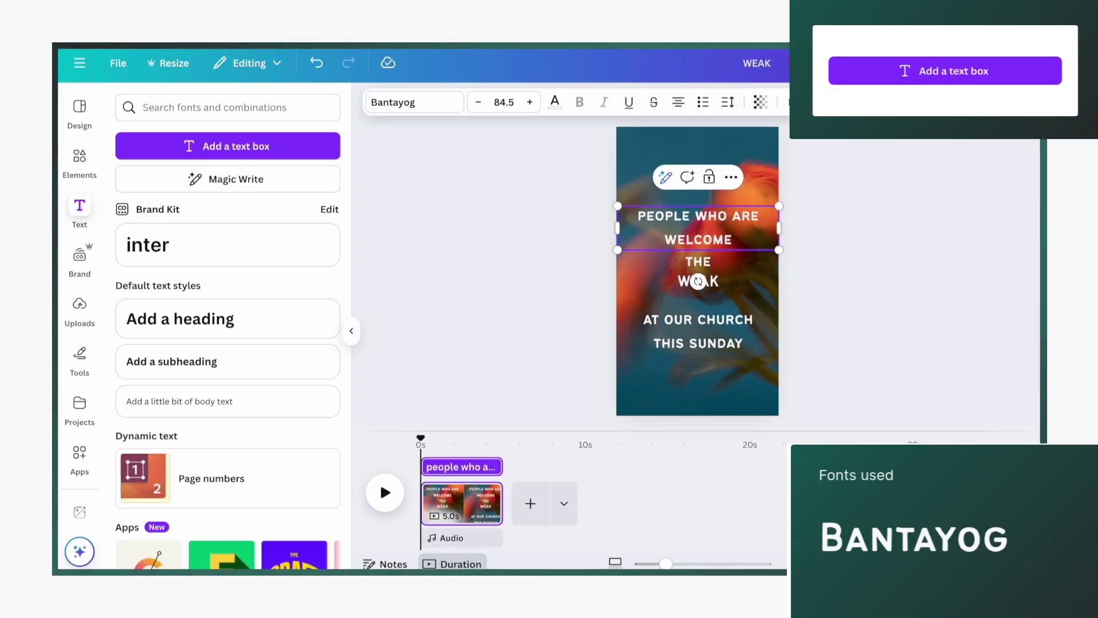
{"action": "left_click_drag", "start_coordinate": [779, 227], "coordinate": [825, 229]}
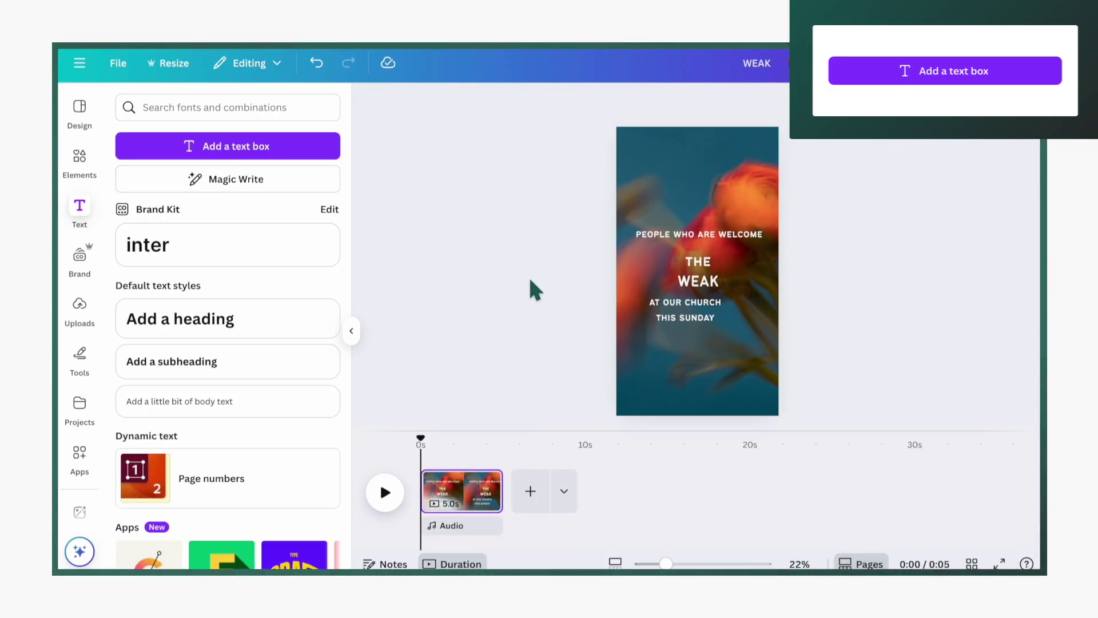
Step: Apply a Curve shape effect to the "People who are welcome" text so that it arches upward
{"action": "left_click", "coordinate": [684, 234]}
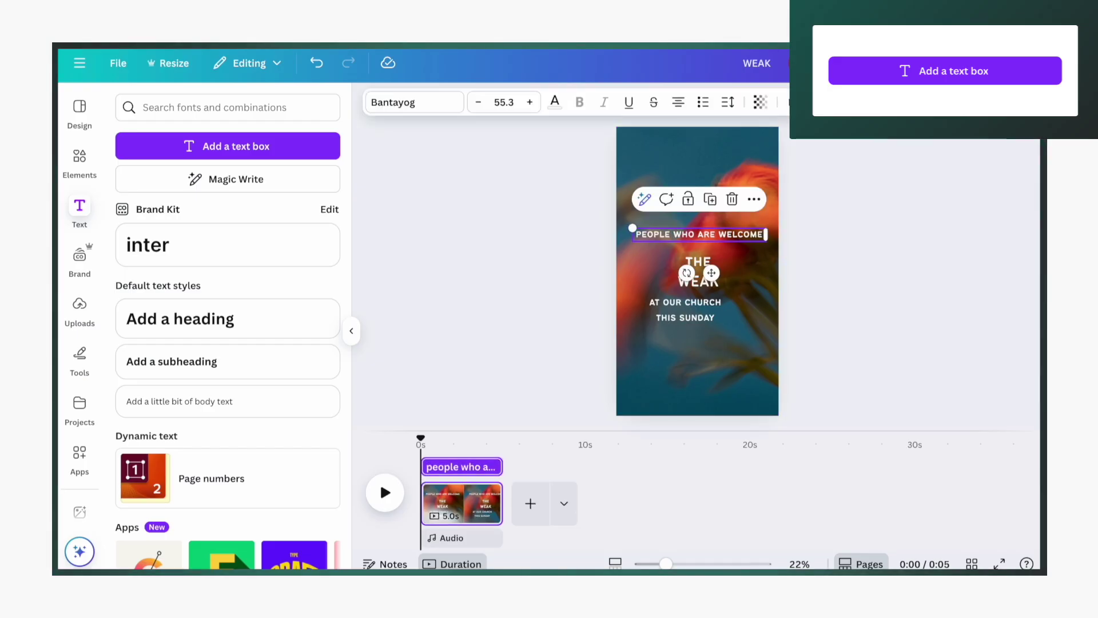
{"action": "left_click", "coordinate": [804, 102]}
{"action": "scroll", "coordinate": [289, 393], "scroll_direction": "down", "scroll_amount": 3}
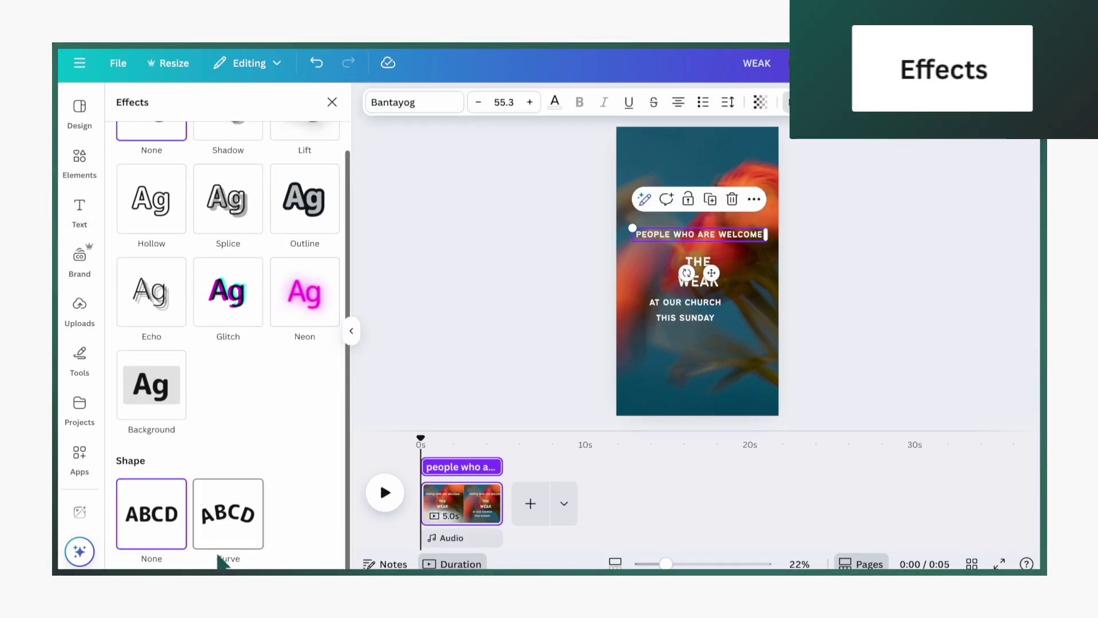
{"action": "left_click", "coordinate": [227, 551]}
{"action": "left_click_drag", "start_coordinate": [218, 547], "coordinate": [169, 556]}
Step: Curve the "at our church this sunday" text downward and center it below the word "WEAK"
{"action": "left_click", "coordinate": [685, 309]}
{"action": "left_click", "coordinate": [228, 455]}
{"action": "left_click_drag", "start_coordinate": [679, 306], "coordinate": [691, 303]}
Step: Enlarge the word "WEAK" and arrange it with "THE" above it, centered between the two curved lines
{"action": "left_click", "coordinate": [658, 263]}
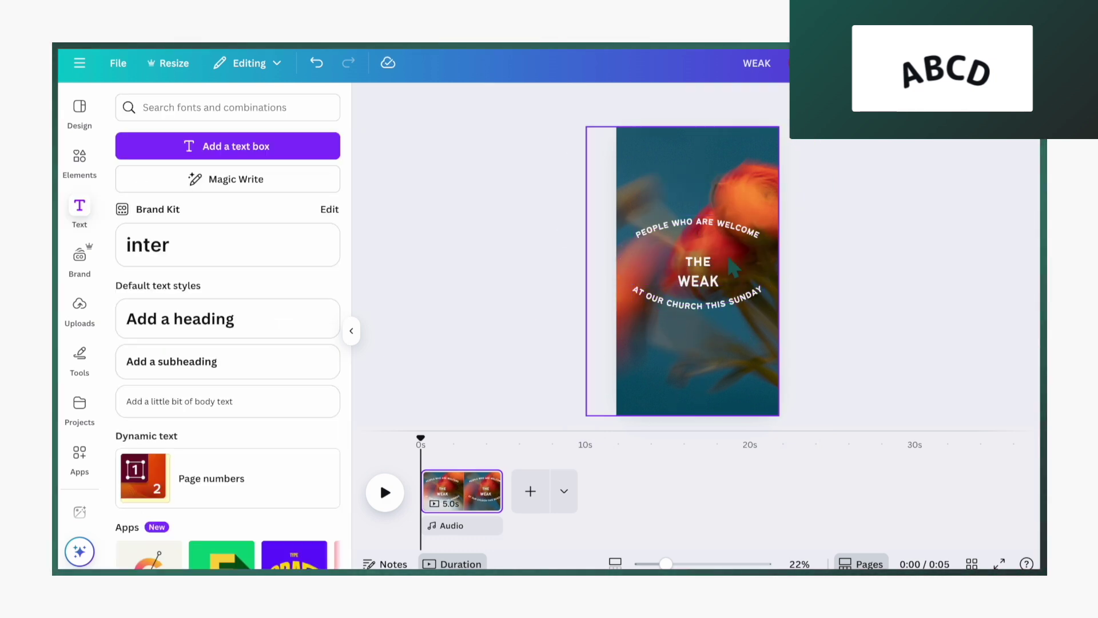
{"action": "left_click", "coordinate": [702, 252]}
{"action": "left_click", "coordinate": [688, 268]}
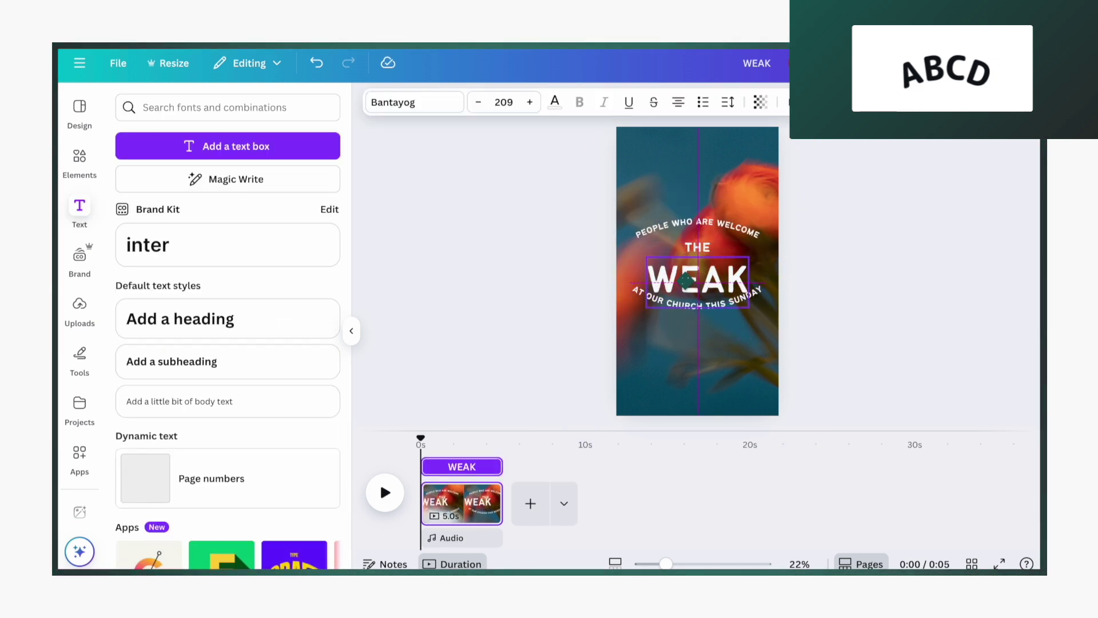
Step: Duplicate the page and replace "WEAK" with "LONELY" on the copy
{"action": "left_click", "coordinate": [453, 514]}
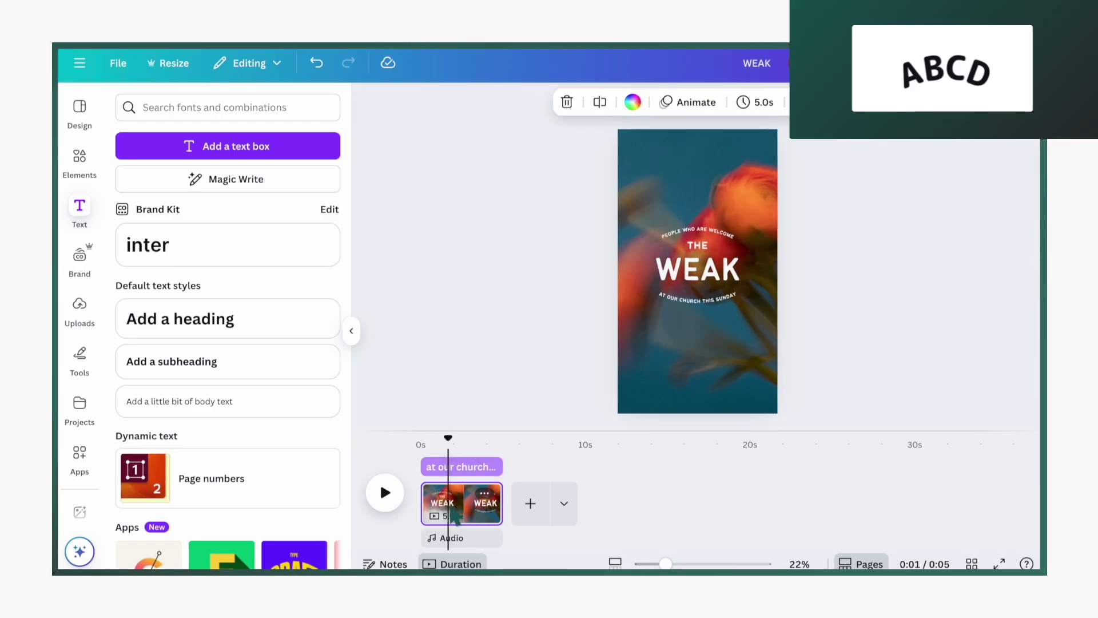
{"action": "left_click", "coordinate": [461, 507]}
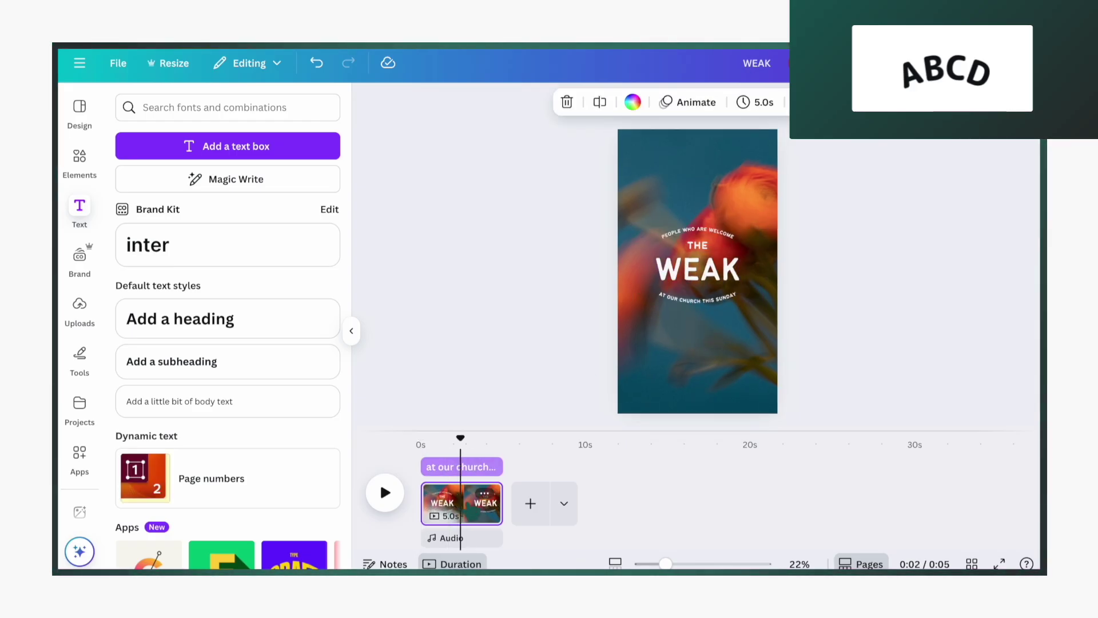
{"action": "left_click", "coordinate": [481, 514]}
{"action": "key", "text": "ctrl+d"}
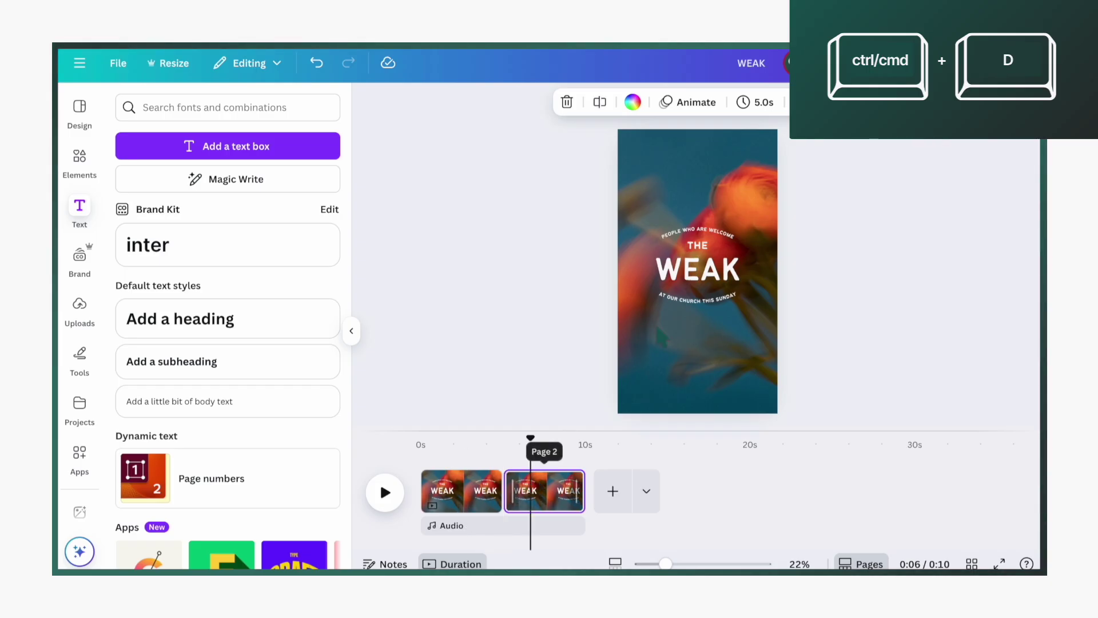
{"action": "double_click", "coordinate": [698, 269]}
{"action": "key", "text": "ctrl+a"}
{"action": "type", "text": "LON"}
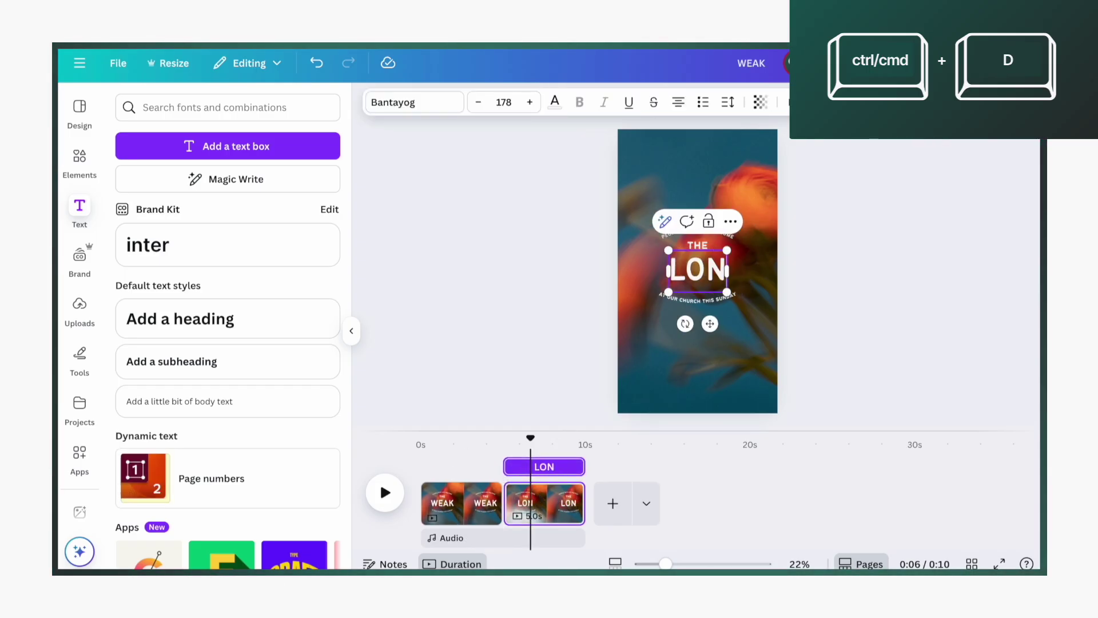
{"action": "type", "text": "ELY"}
Step: Add further page duplicates with the main word changed to SAD, ANXIOUS, OLD, YOUNG, WEARY, MEEK, SHY and OUTGOING
{"action": "key", "text": "ctrl+d"}
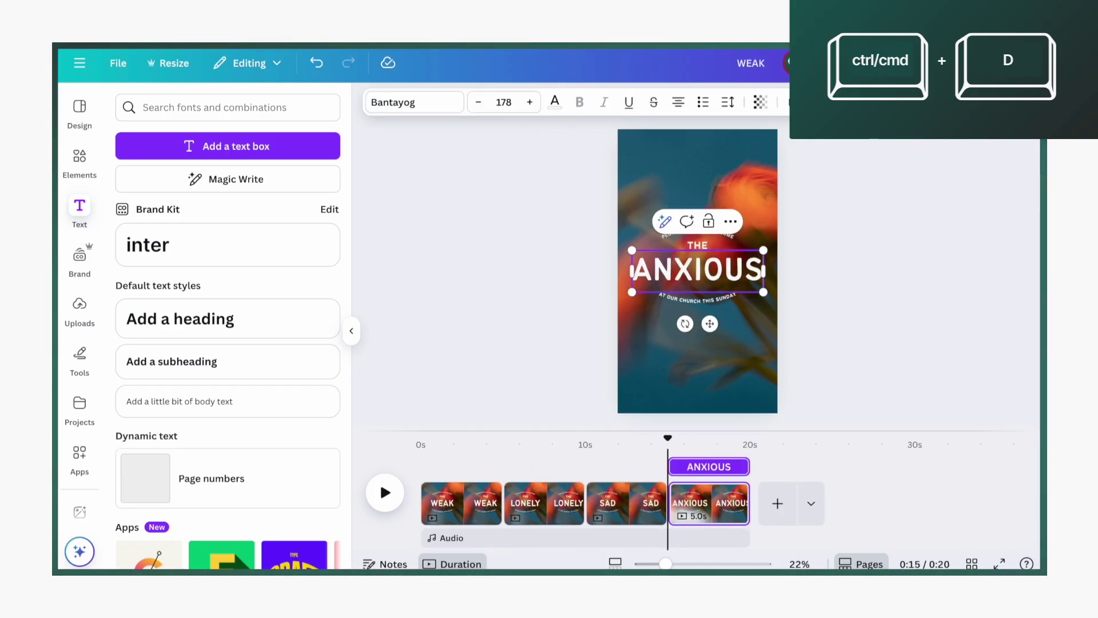
{"action": "key", "text": "ctrl+d"}
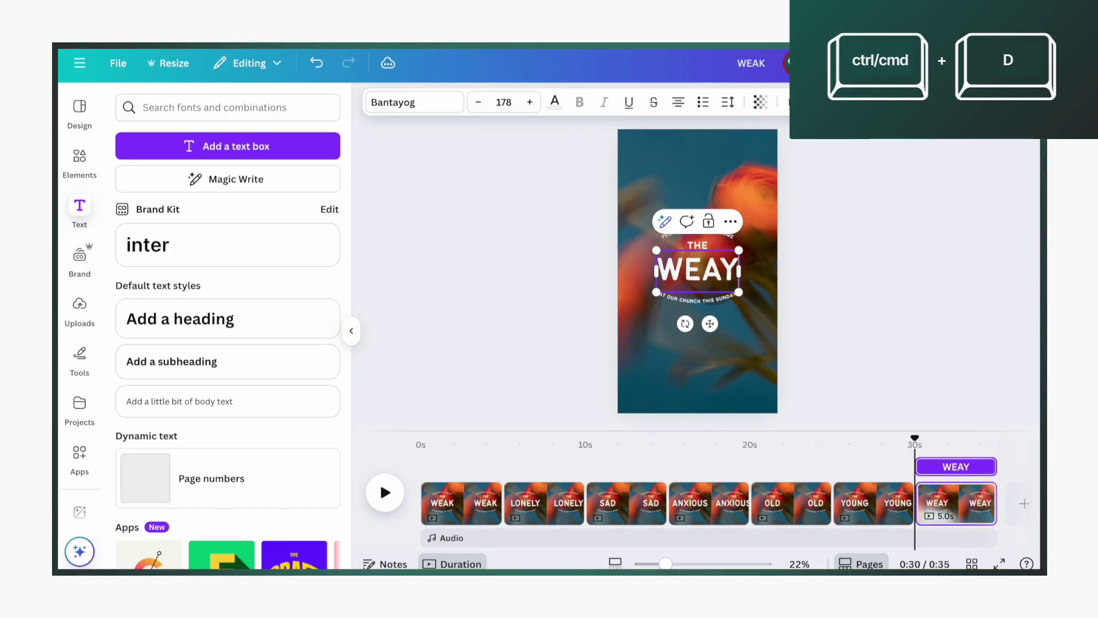
{"action": "key", "text": "ctrl+d"}
{"action": "key", "text": "ctrl+d"}
{"action": "key", "text": "ctrl+d"}
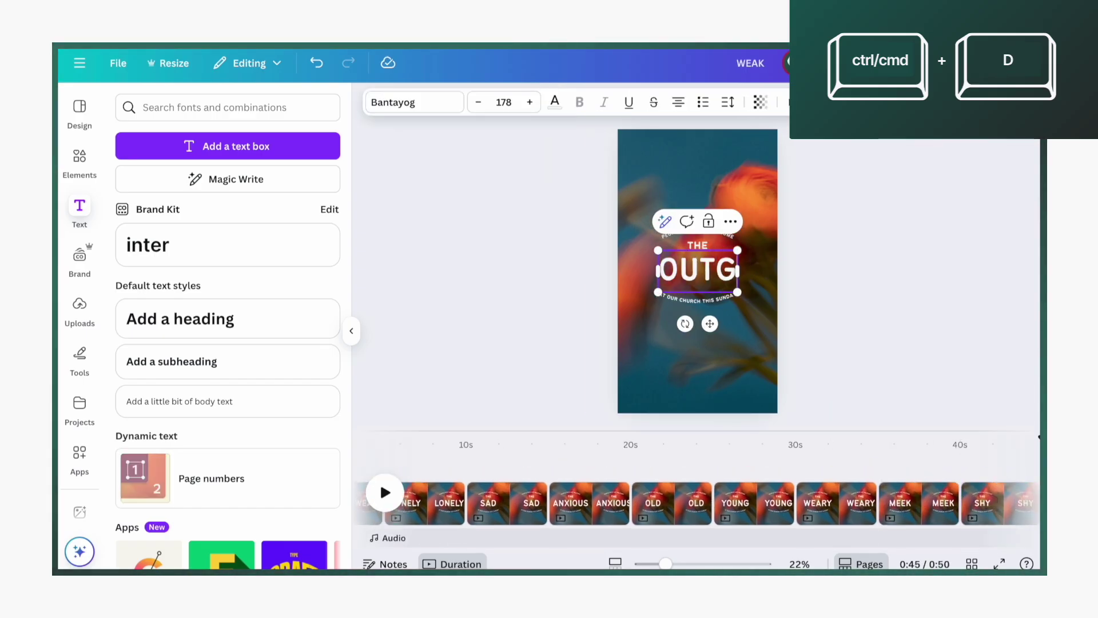
{"action": "type", "text": "OING"}
Step: Add three more page duplicates with the main word changed to OUTCAST, SICK and HURTING
{"action": "key", "text": "ctrl+d"}
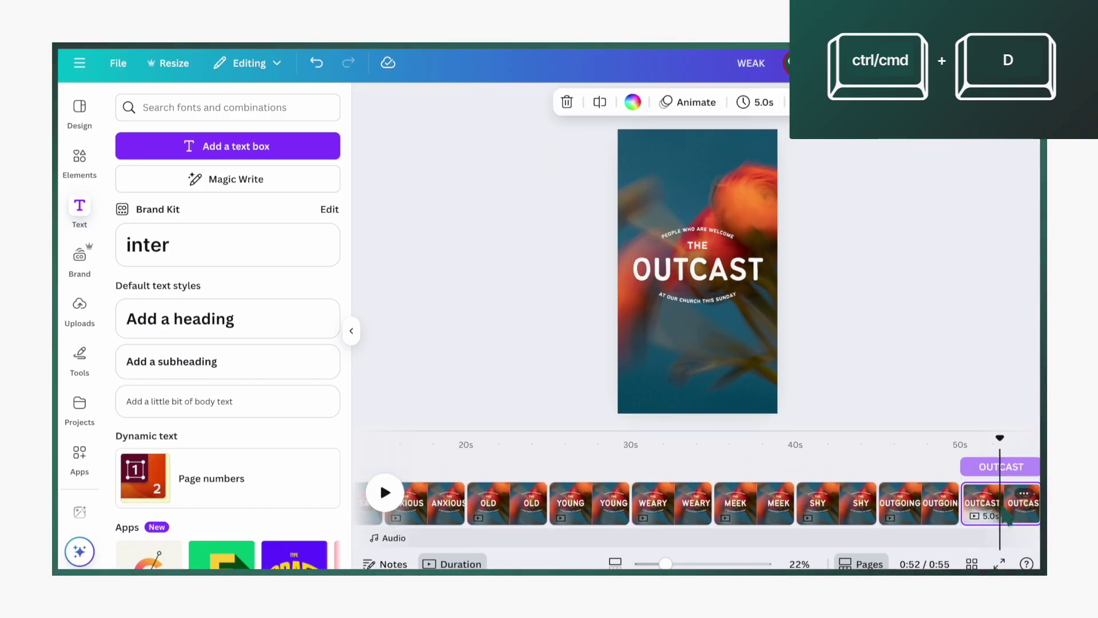
{"action": "key", "text": "ctrl+d"}
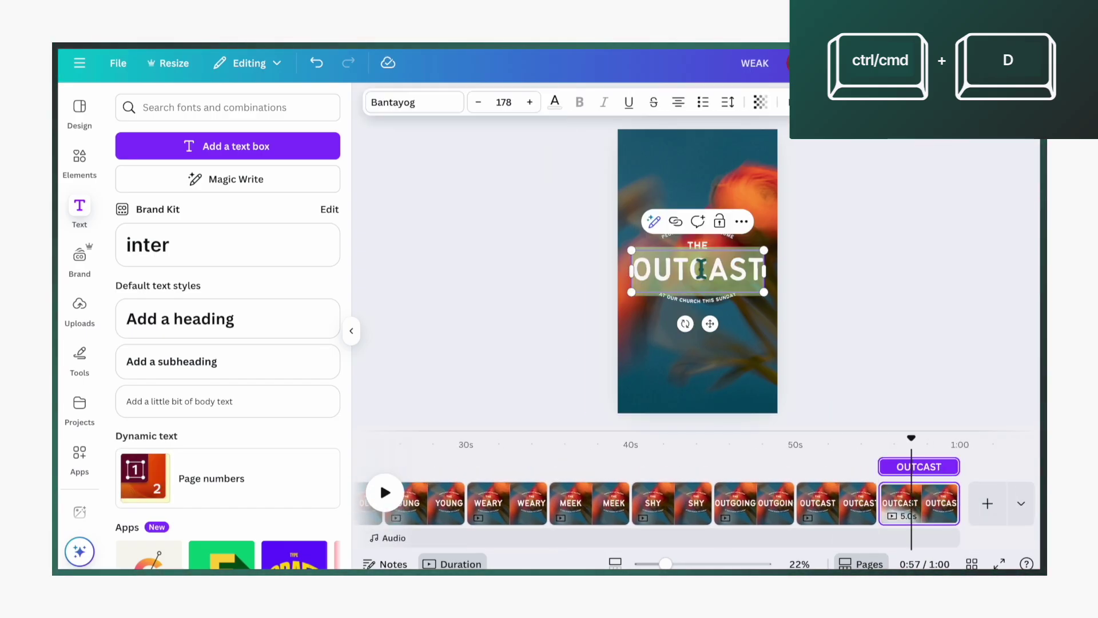
{"action": "type", "text": "SICK"}
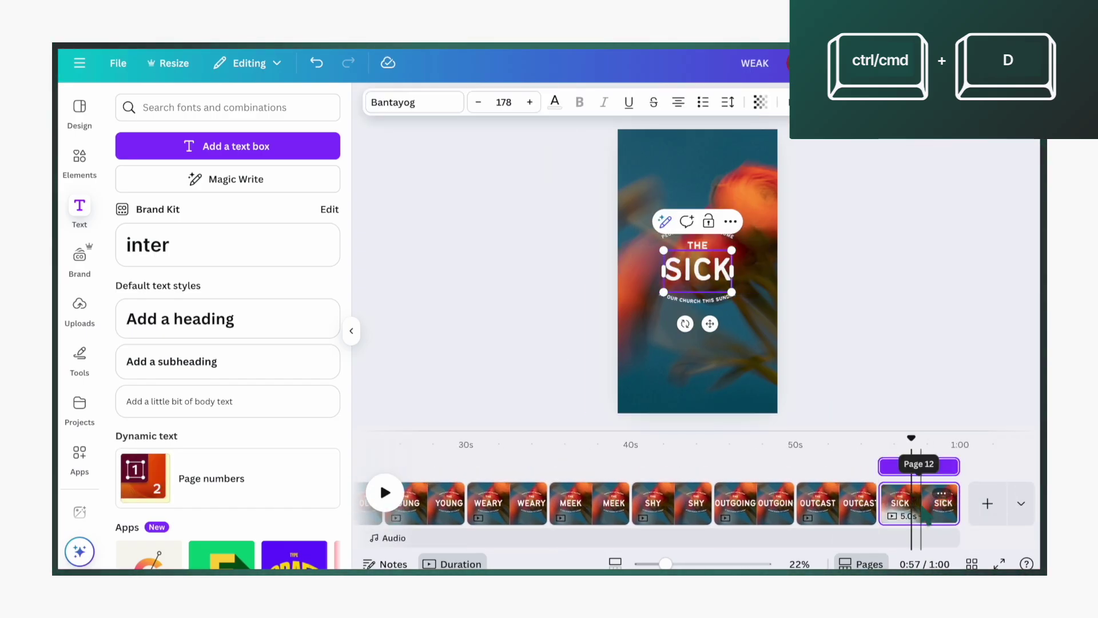
{"action": "key", "text": "ctrl+d"}
{"action": "type", "text": "HURTING"}
Step: Add four more page duplicates with the main word changed to BROKEN, TIRED, SINNER and HUNGRY
{"action": "key", "text": "ctrl+d"}
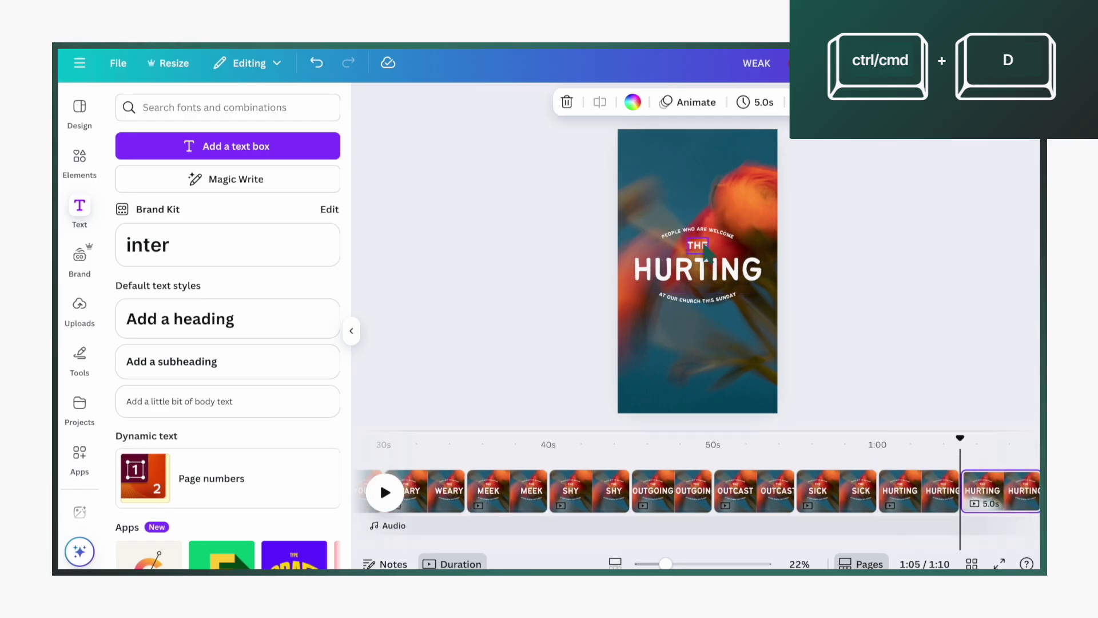
{"action": "type", "text": "BROKEN"}
{"action": "key", "text": "ctrl+d"}
{"action": "type", "text": "TIRED"}
{"action": "key", "text": "ctrl+d"}
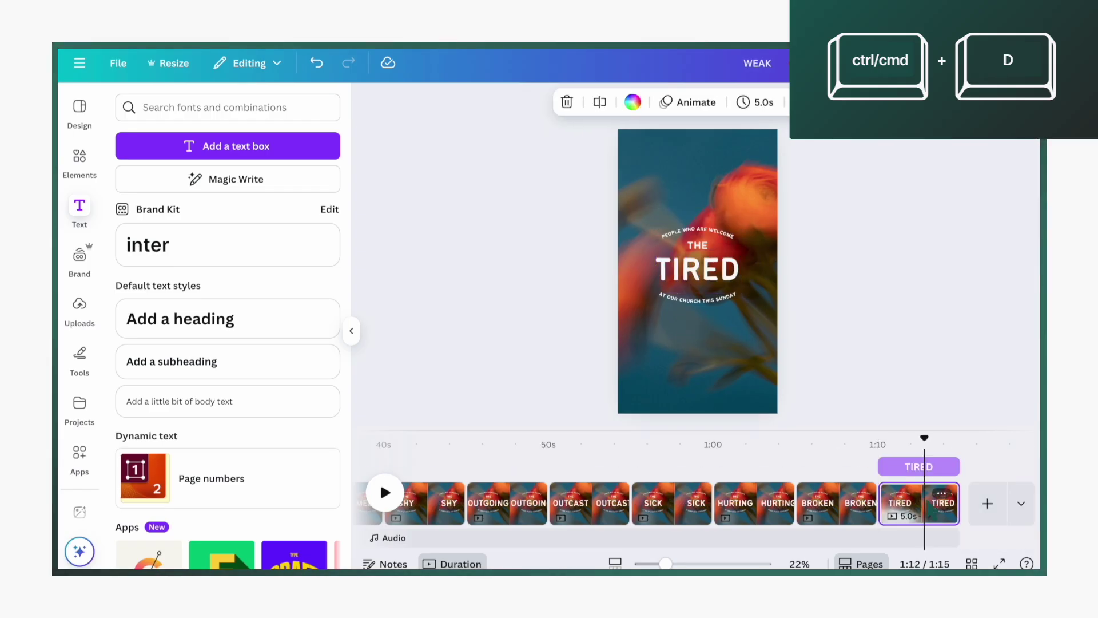
{"action": "type", "text": "SINNER"}
{"action": "key", "text": "ctrl+d"}
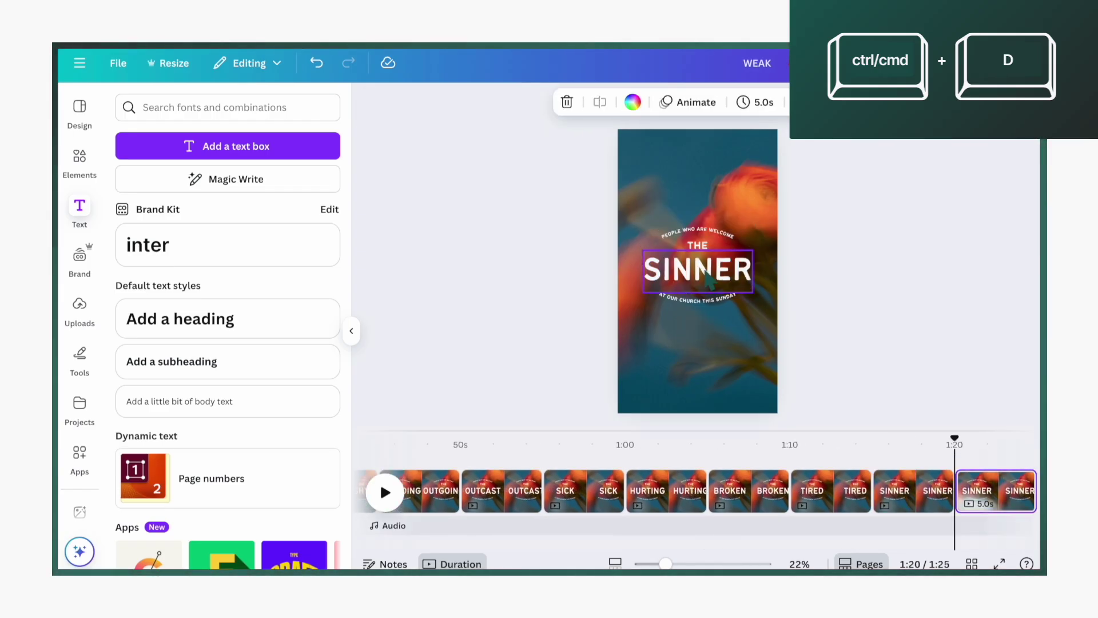
{"action": "type", "text": "HUNGRY"}
Step: Select all the pages, set their timing to 0.1 seconds each and play the video
{"action": "left_click", "coordinate": [440, 490]}
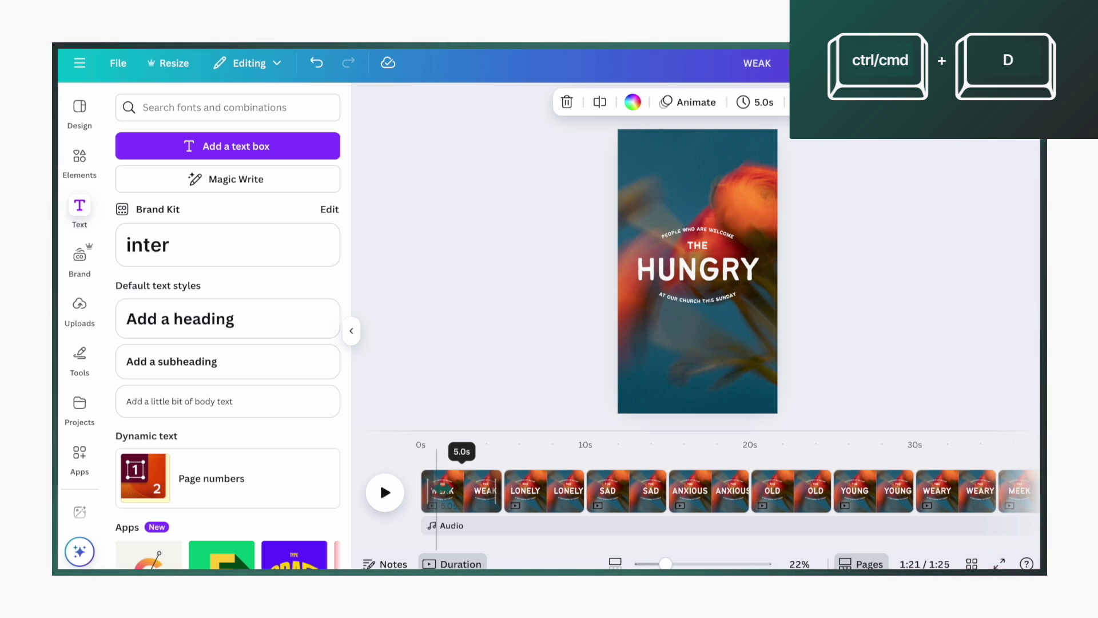
{"action": "key", "text": "shift"}
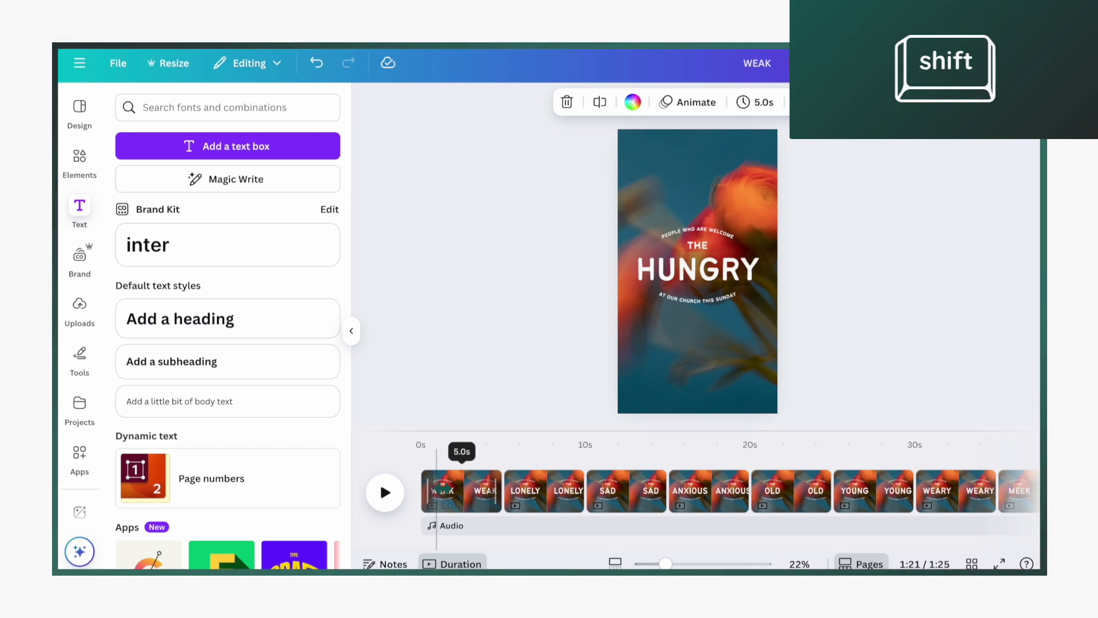
{"action": "left_click", "coordinate": [442, 489], "text": "shift"}
{"action": "left_click", "coordinate": [773, 102]}
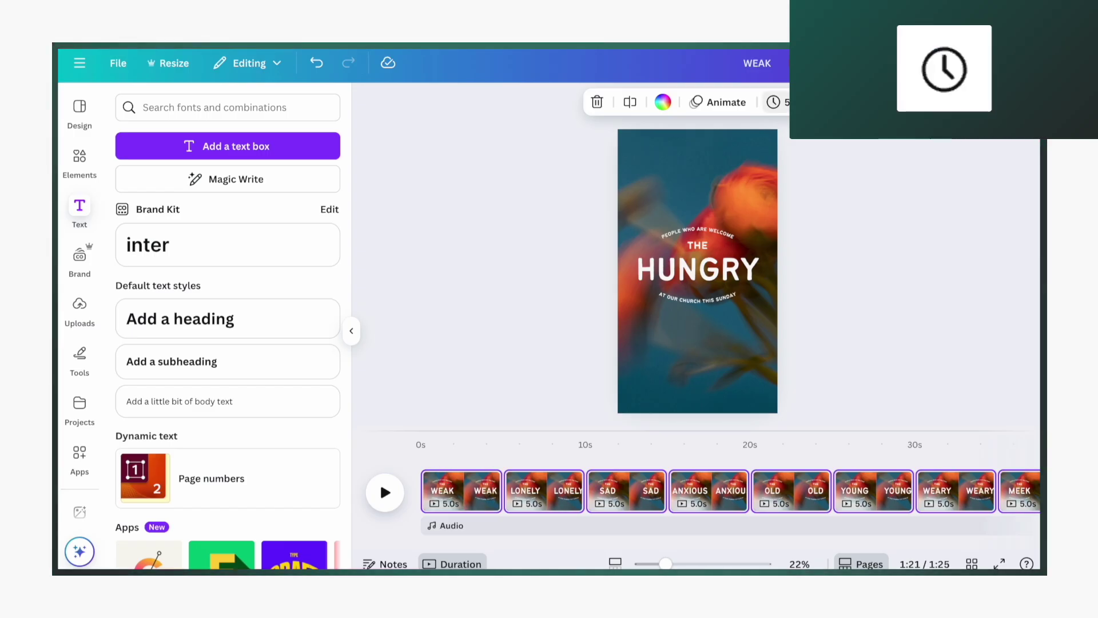
{"action": "left_click", "coordinate": [865, 162]}
{"action": "type", "text": "0"}
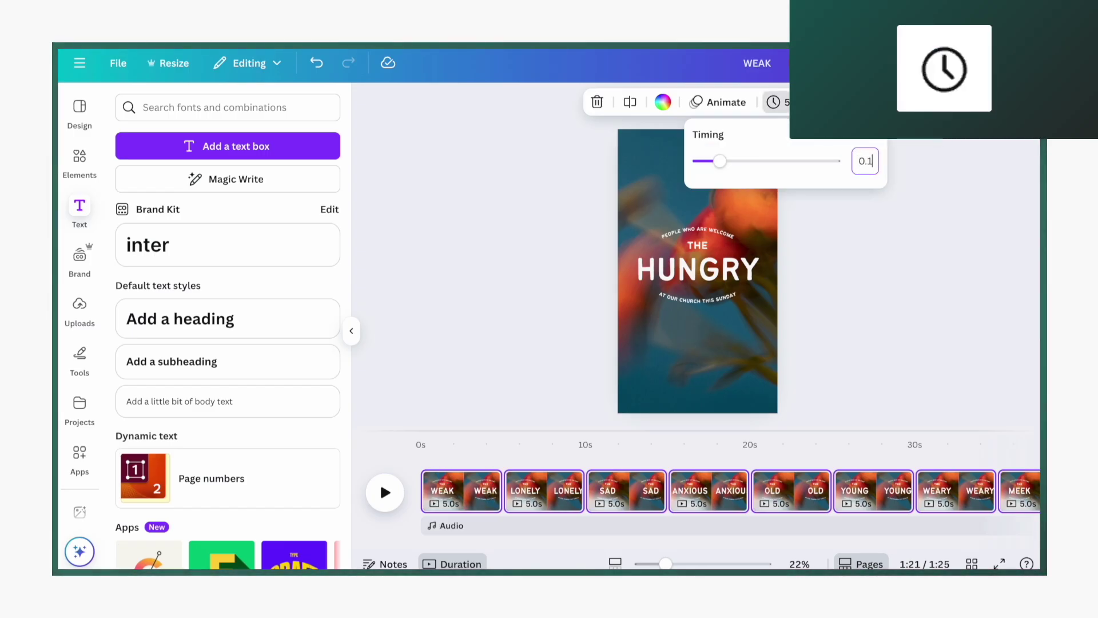
{"action": "type", "text": ".1"}
{"action": "key", "text": "Return"}
{"action": "left_click", "coordinate": [385, 492]}
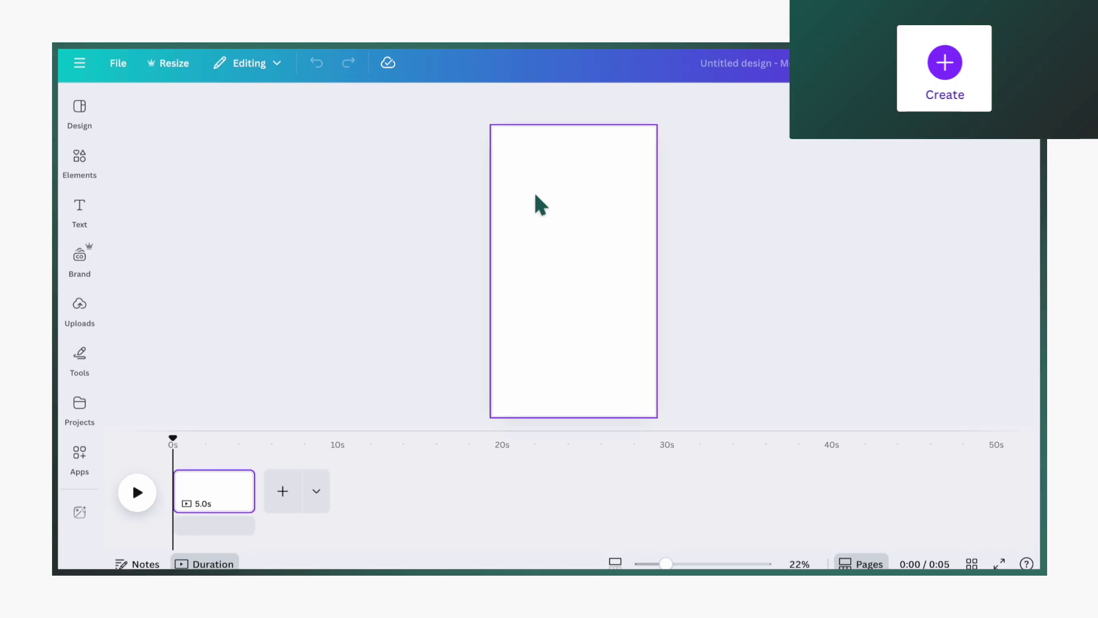
Step: Set the blank mobile video page's background to the near-black color of the Brand Kit palette
{"action": "left_click", "coordinate": [532, 103]}
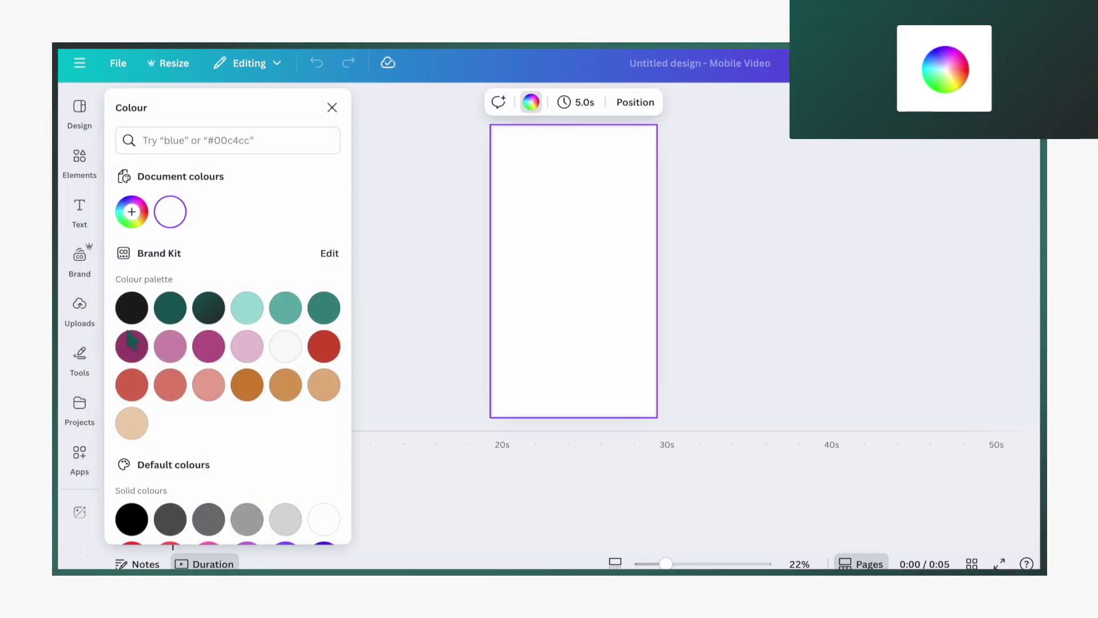
{"action": "left_click", "coordinate": [131, 309]}
{"action": "key", "text": "Escape"}
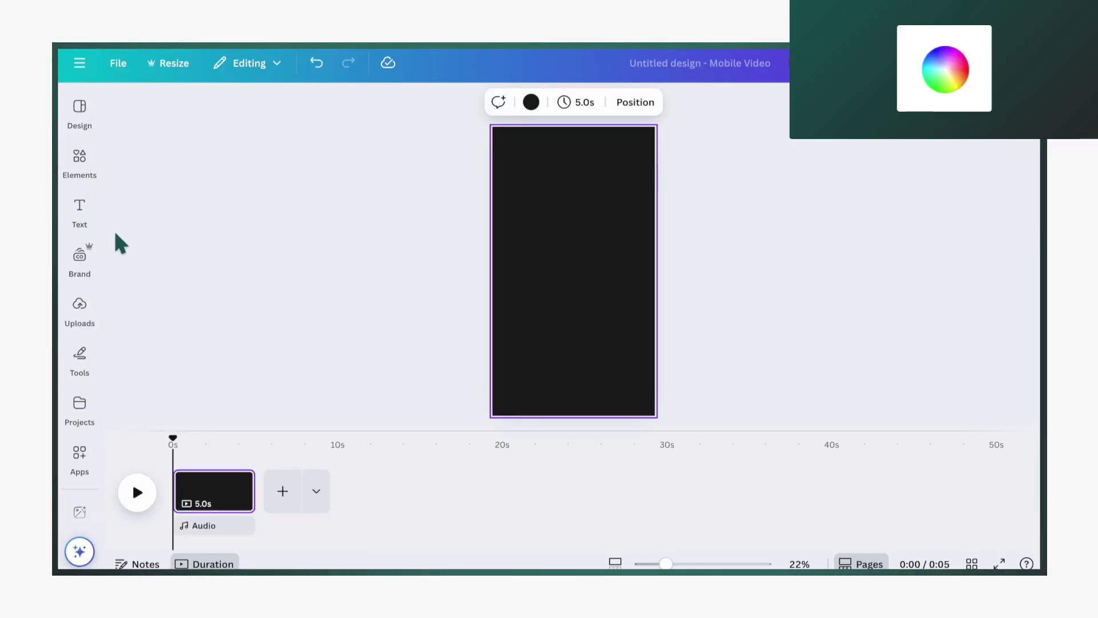
Step: Add a text box reading "Jesus is"
{"action": "left_click", "coordinate": [79, 209]}
{"action": "left_click", "coordinate": [227, 146]}
{"action": "type", "text": "Je"}
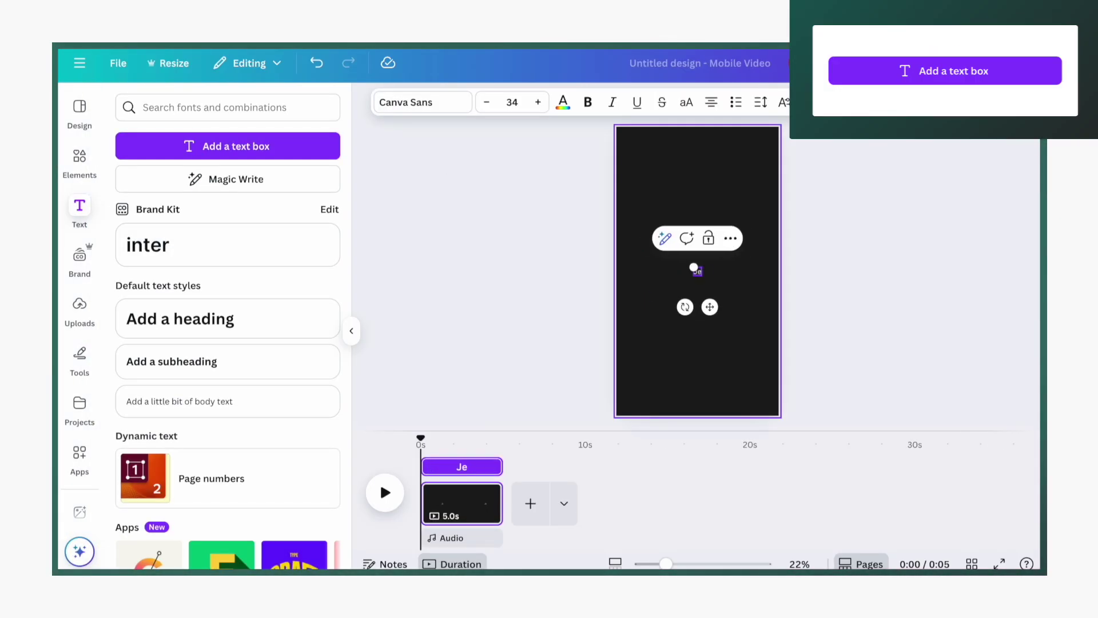
{"action": "type", "text": "sus is"}
Step: Set the "Jesus is" text in Inter at size 40 and move it toward the page's left side
{"action": "left_click", "coordinate": [671, 273]}
{"action": "left_click", "coordinate": [698, 272]}
{"action": "left_click", "coordinate": [422, 102]}
{"action": "left_click", "coordinate": [187, 382]}
{"action": "left_click_drag", "start_coordinate": [685, 266], "coordinate": [661, 260]}
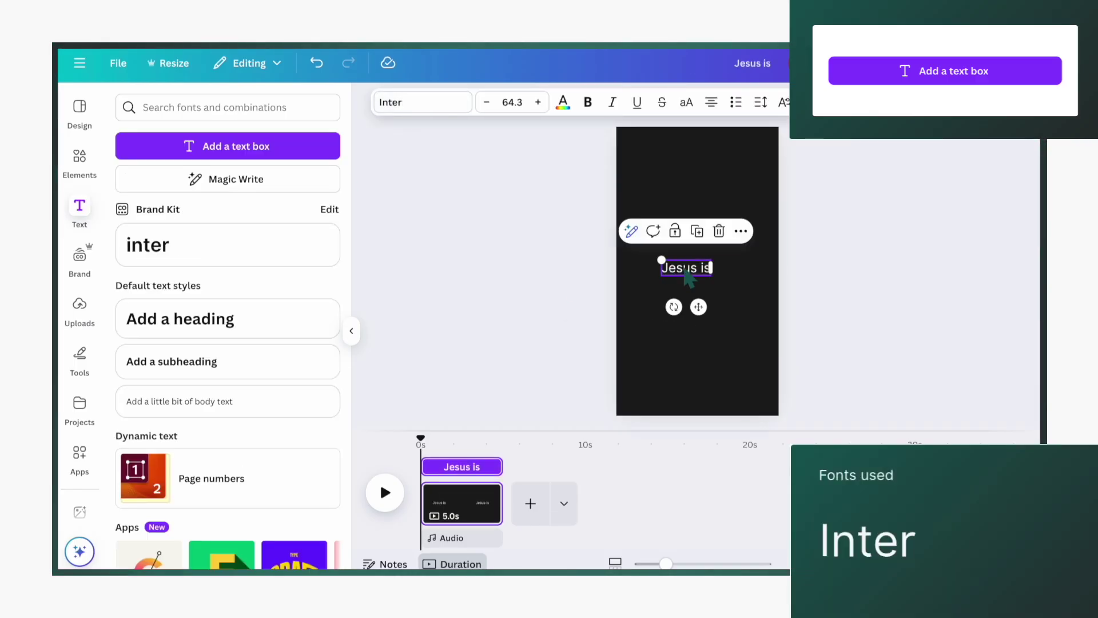
{"action": "left_click", "coordinate": [512, 102]}
{"action": "type", "text": "40"}
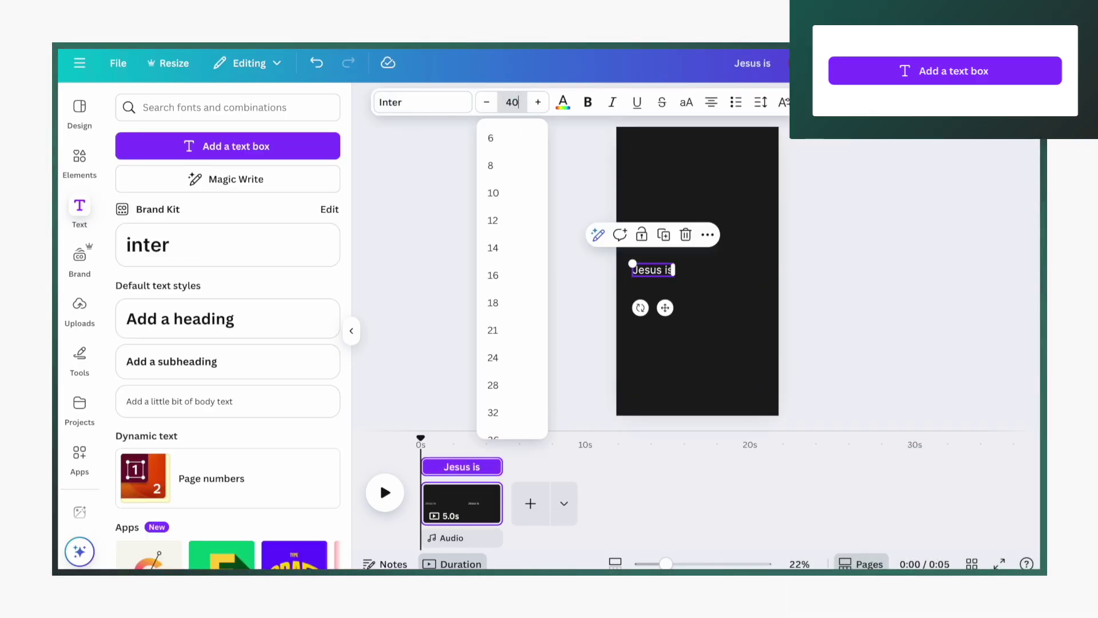
{"action": "left_click", "coordinate": [503, 274]}
Step: Duplicate the "Jesus is" text, move the copy near the page's top edge and change it to "the way"
{"action": "left_click", "coordinate": [668, 277]}
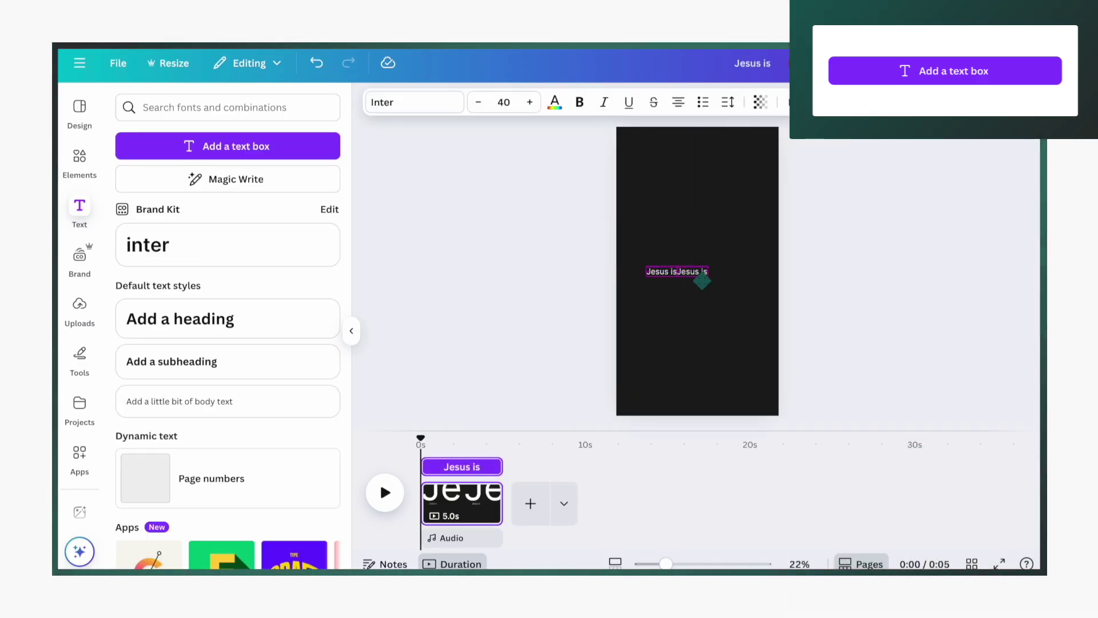
{"action": "left_click_drag", "start_coordinate": [702, 281], "coordinate": [713, 156]}
{"action": "double_click", "coordinate": [709, 148]}
{"action": "type", "text": "the"}
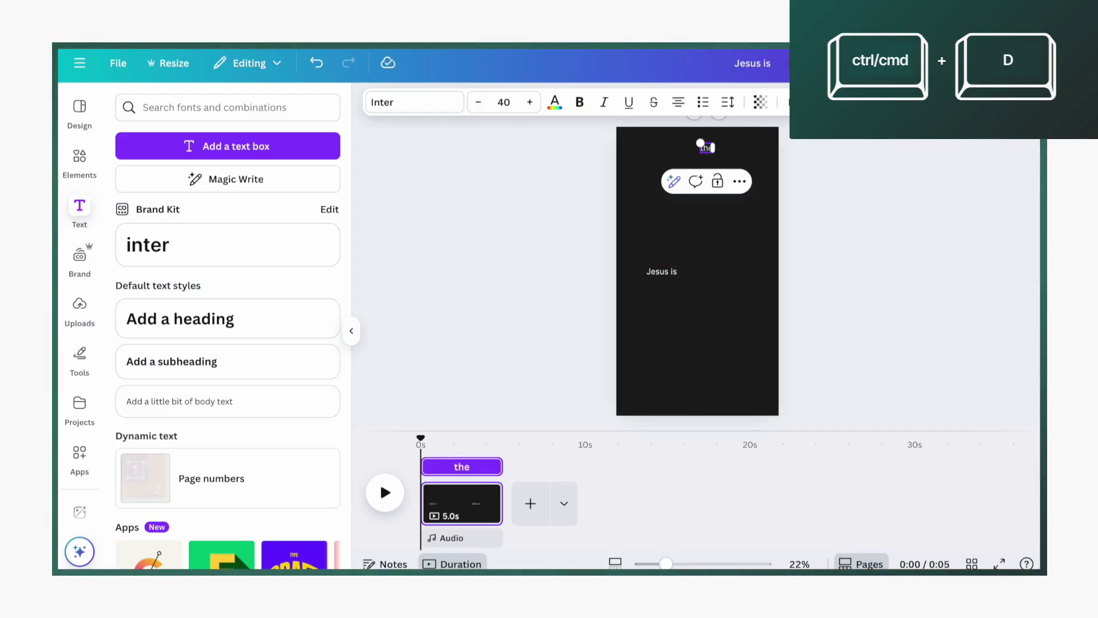
{"action": "type", "text": " way"}
Step: Continue the list with "the truth", "the life", "the good shepherd", "the light of the world", "the gate", "the bread of life" and "the resurrection", one per line
{"action": "key", "text": "Return"}
{"action": "type", "text": "the truth"}
{"action": "key", "text": "Return"}
{"action": "type", "text": "the life"}
{"action": "key", "text": "Return"}
{"action": "type", "text": "the good shepherd"}
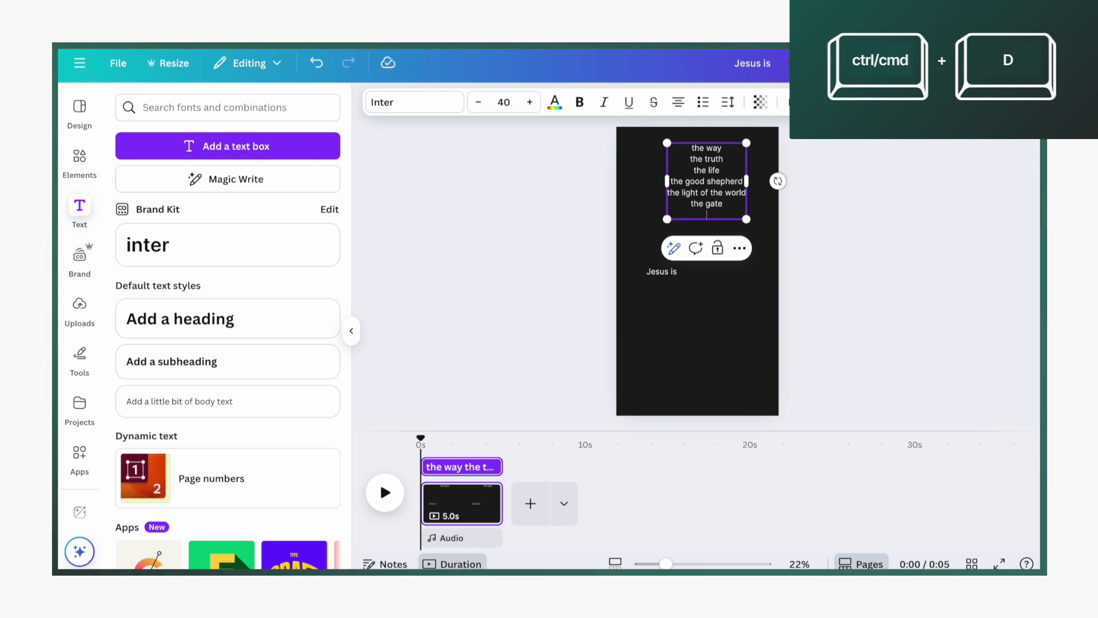
{"action": "type", "text": " bread of life"}
{"action": "key", "text": "Return"}
{"action": "type", "text": "the resurrection"}
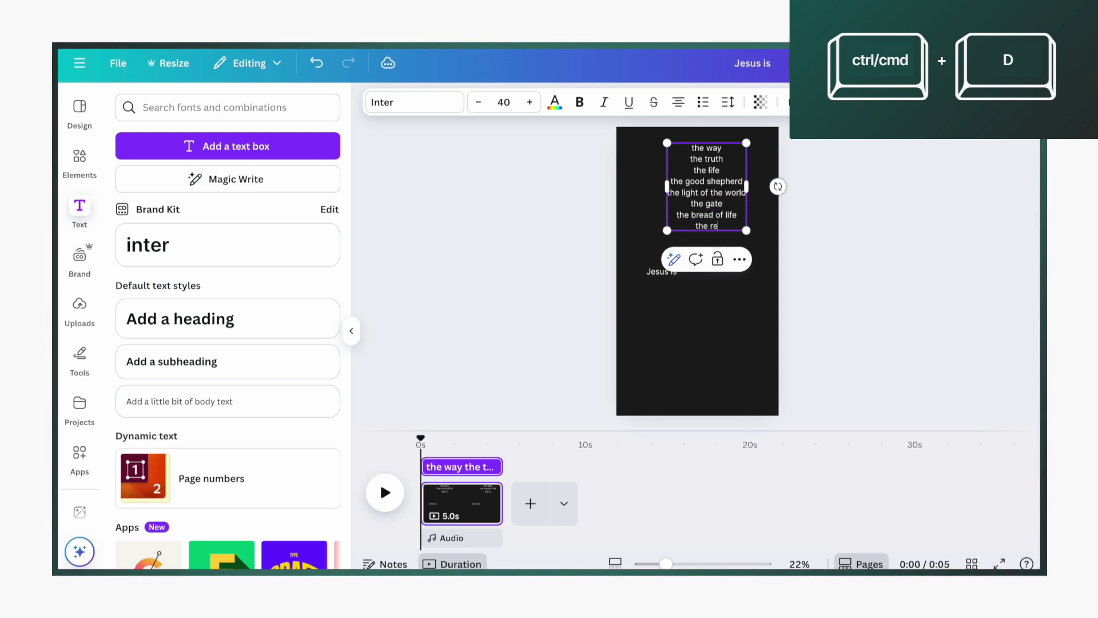
Step: Add the lines "the life", "the true vine", "the messiah" and "the promised king" to the end of the list
{"action": "key", "text": "Return"}
{"action": "type", "text": "the life"}
{"action": "triple_click", "coordinate": [730, 237]}
{"action": "left_click", "coordinate": [731, 237]}
{"action": "key", "text": "Return"}
{"action": "type", "text": "the true vine"}
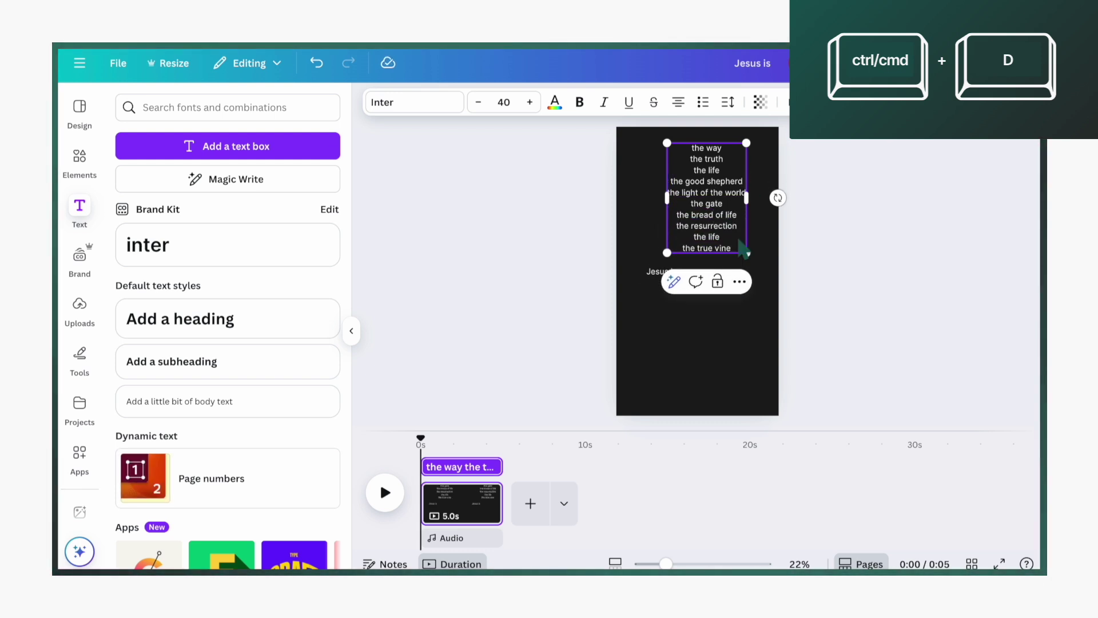
{"action": "key", "text": "Return"}
{"action": "type", "text": "the messiah"}
{"action": "key", "text": "Return"}
{"action": "key", "text": "Return"}
{"action": "type", "text": "the promised king"}
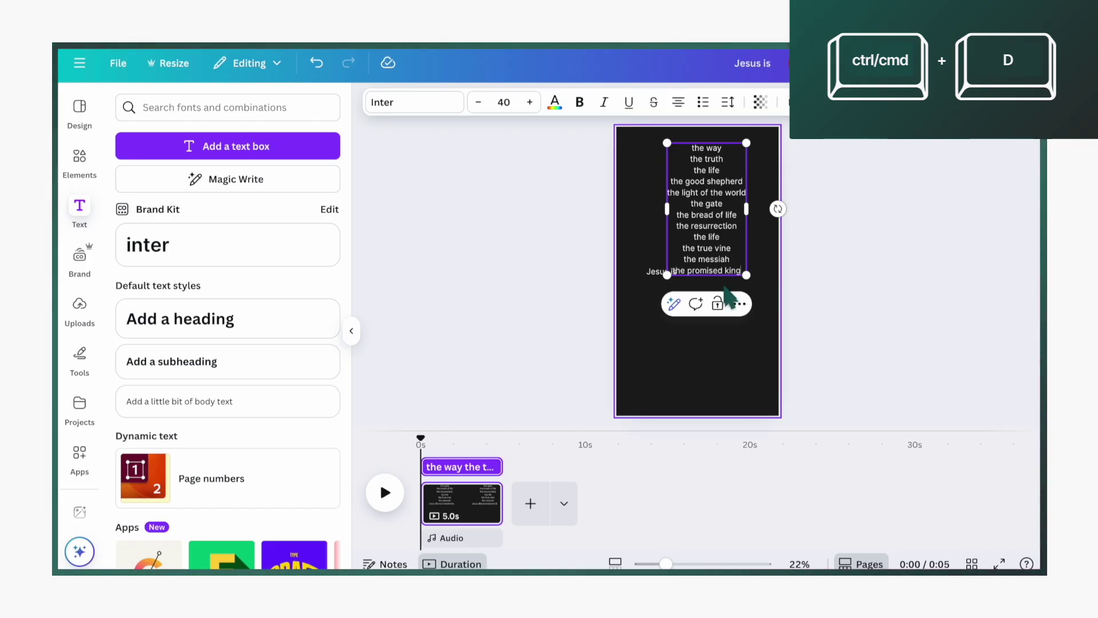
Step: Copy the whole list of titles and paste it repeatedly beneath its last line so the list repeats past the page's lower edge
{"action": "left_click_drag", "start_coordinate": [741, 271], "coordinate": [673, 153]}
{"action": "key", "text": "ctrl+c"}
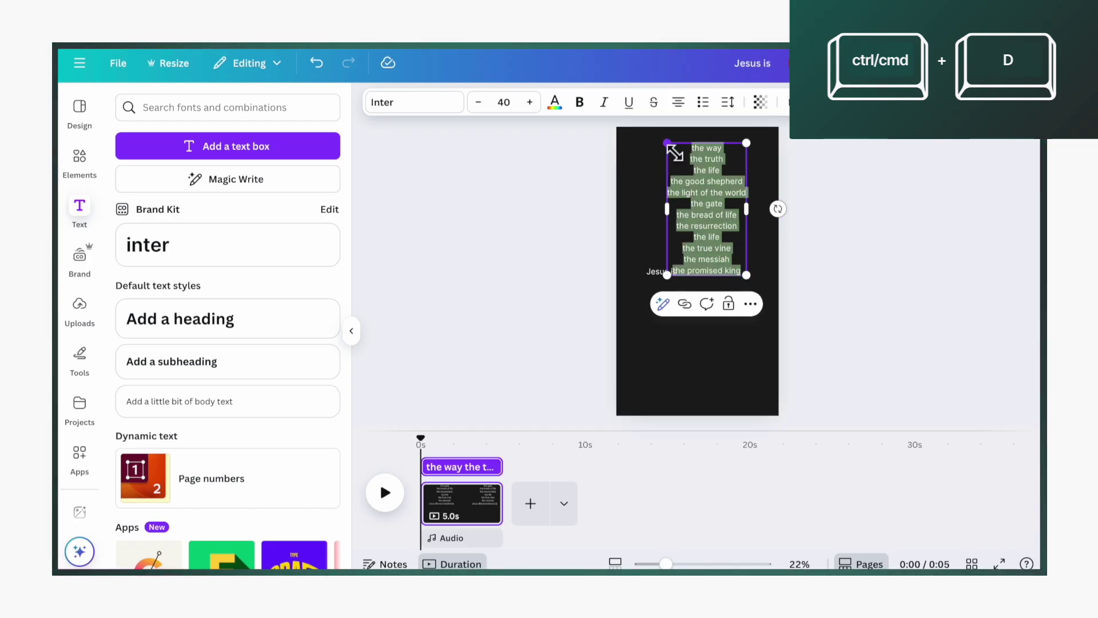
{"action": "left_click", "coordinate": [744, 273]}
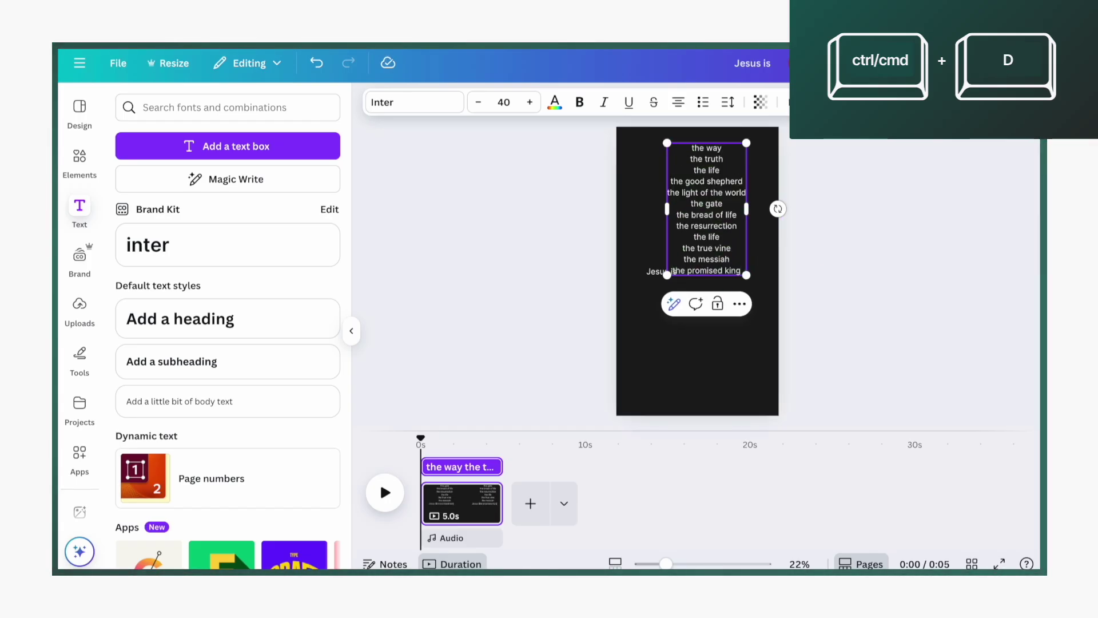
{"action": "key", "text": "Return"}
{"action": "key", "text": "ctrl+v"}
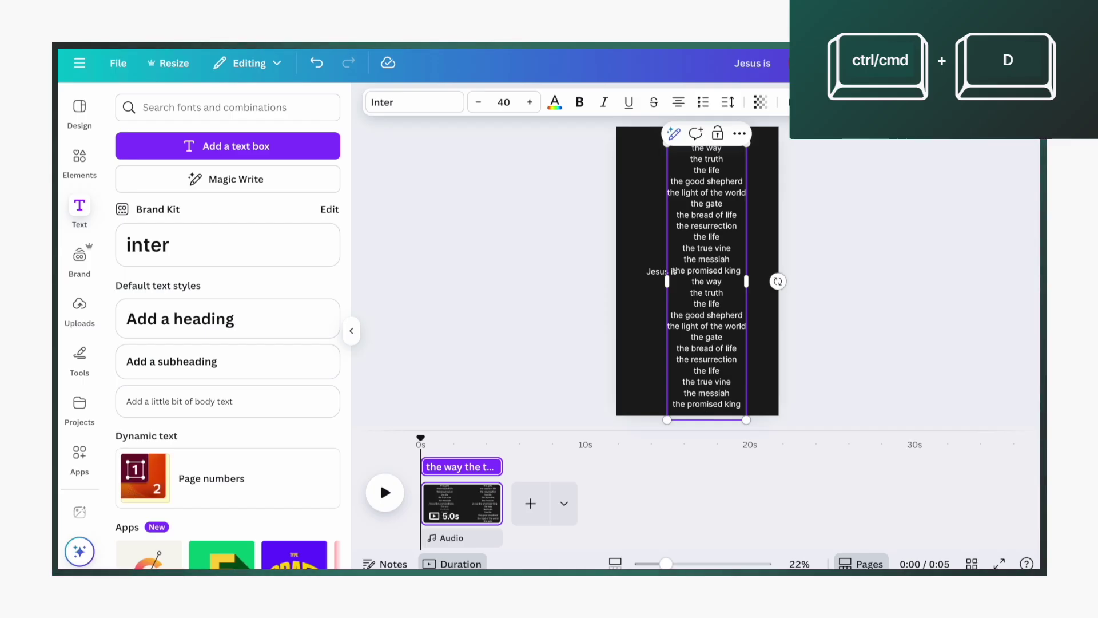
{"action": "left_click", "coordinate": [540, 270]}
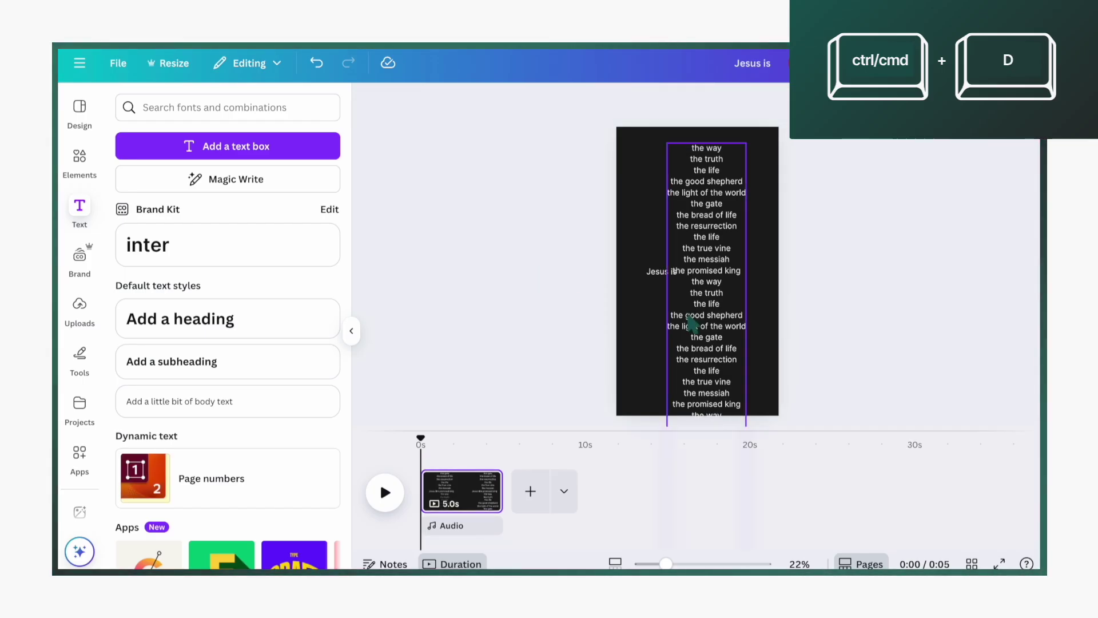
Step: Left-align the repeated list and move it beside "Jesus is", with the second "the way" on the same line
{"action": "mouse_move", "coordinate": [716, 319]}
{"action": "left_mouse_down"}
{"action": "mouse_move", "coordinate": [748, 318]}
{"action": "mouse_move", "coordinate": [706, 318]}
{"action": "left_mouse_up"}
{"action": "left_click", "coordinate": [678, 102]}
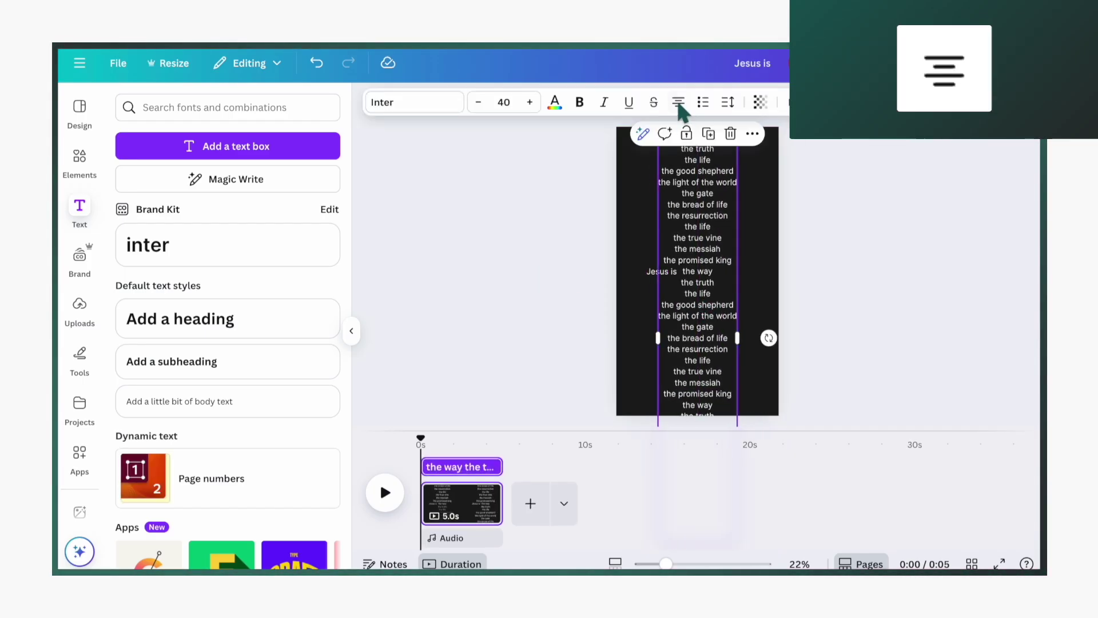
{"action": "scroll", "coordinate": [633, 307], "scroll_direction": "up", "scroll_amount": 3}
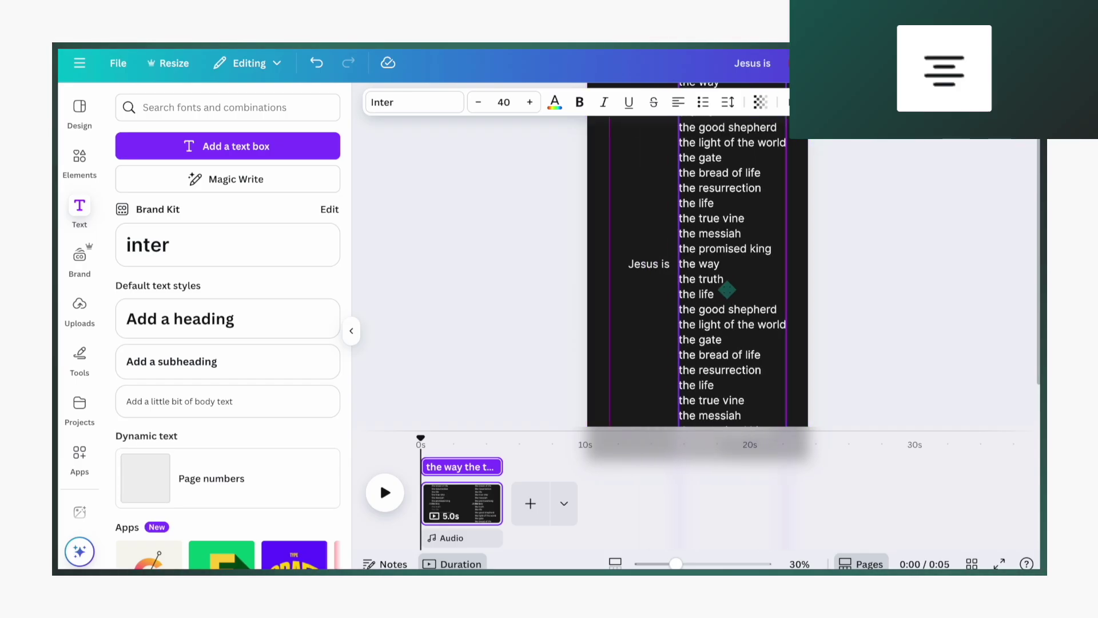
{"action": "left_click_drag", "start_coordinate": [729, 290], "coordinate": [724, 293]}
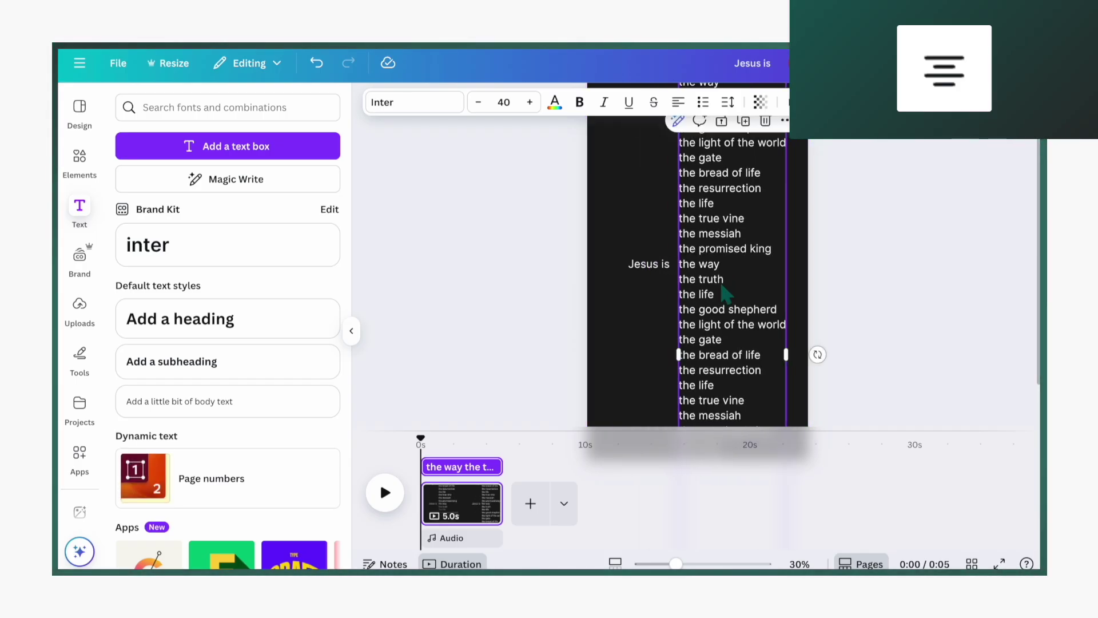
Step: Fine-tune the list's position so "the way" follows "Jesus is" with a normal word gap and on the same baseline
{"action": "scroll", "coordinate": [726, 293], "scroll_direction": "up", "scroll_amount": 5}
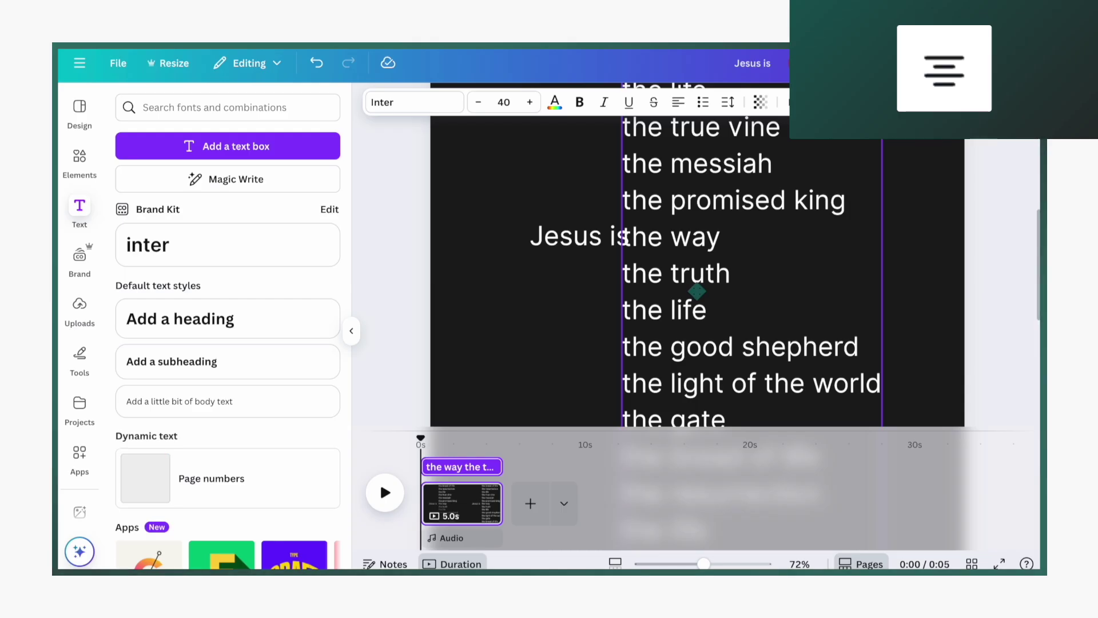
{"action": "left_click_drag", "start_coordinate": [686, 292], "coordinate": [704, 292]}
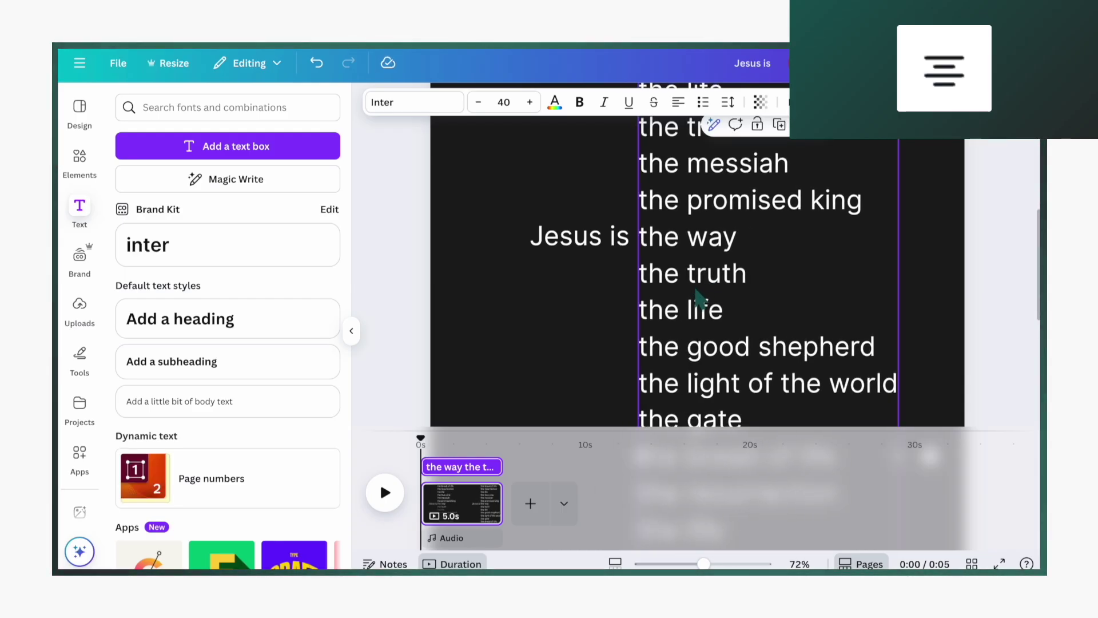
{"action": "scroll", "coordinate": [699, 296], "scroll_direction": "down", "scroll_amount": 3}
{"action": "scroll", "coordinate": [699, 289], "scroll_direction": "down", "scroll_amount": 3}
{"action": "left_click", "coordinate": [502, 339]}
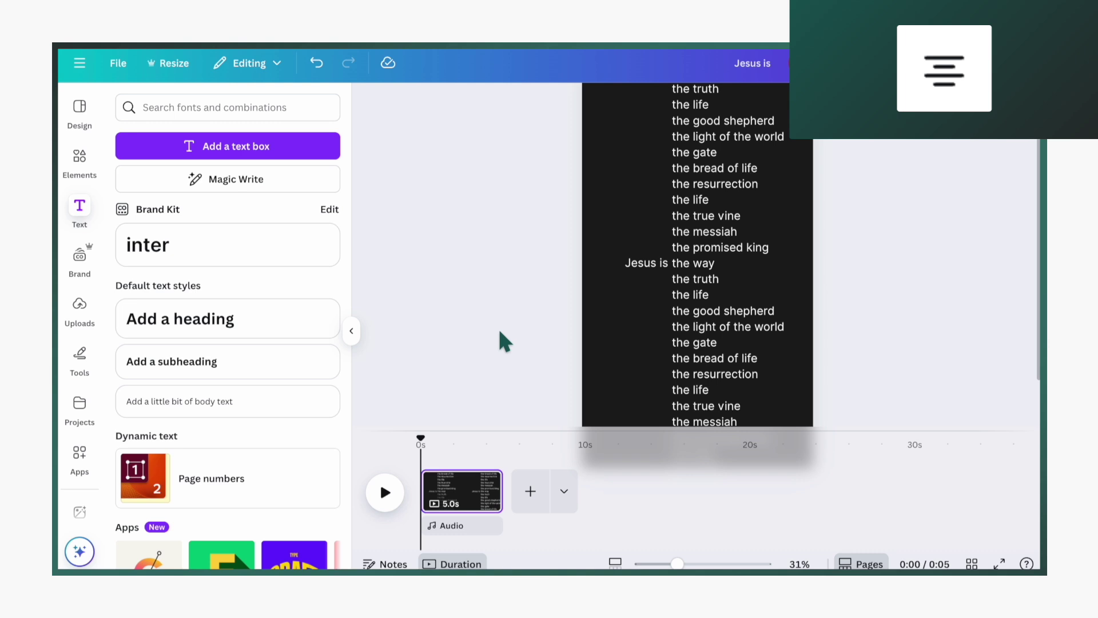
{"action": "left_click", "coordinate": [700, 307]}
{"action": "key", "text": "Up"}
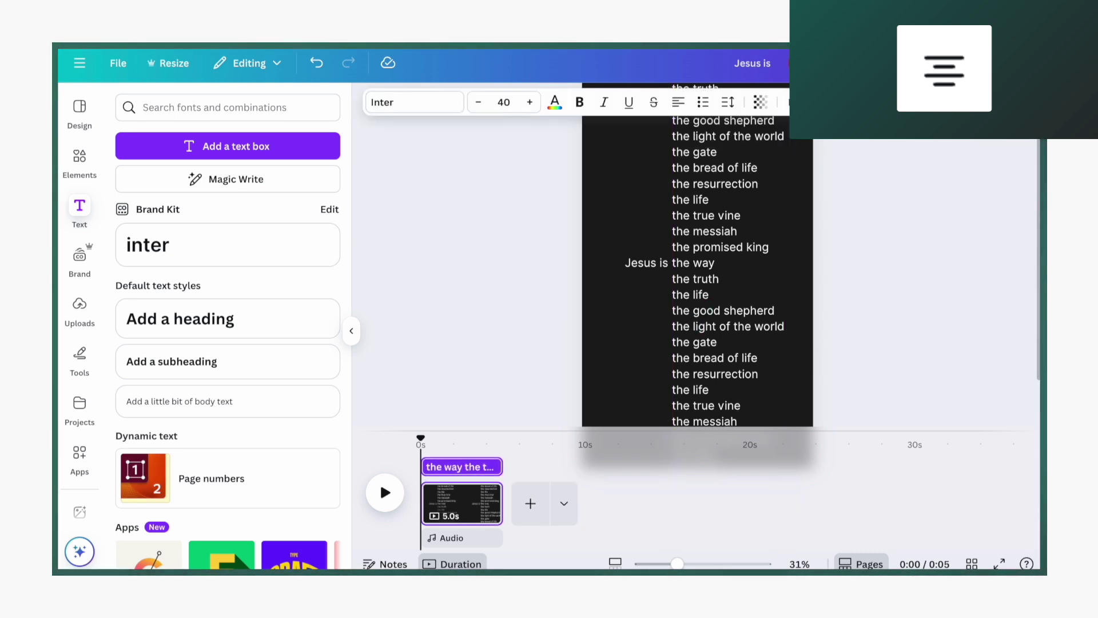
{"action": "left_click", "coordinate": [540, 360]}
Step: Add a square shape to the page and switch its fill to a gradient
{"action": "left_click", "coordinate": [83, 159]}
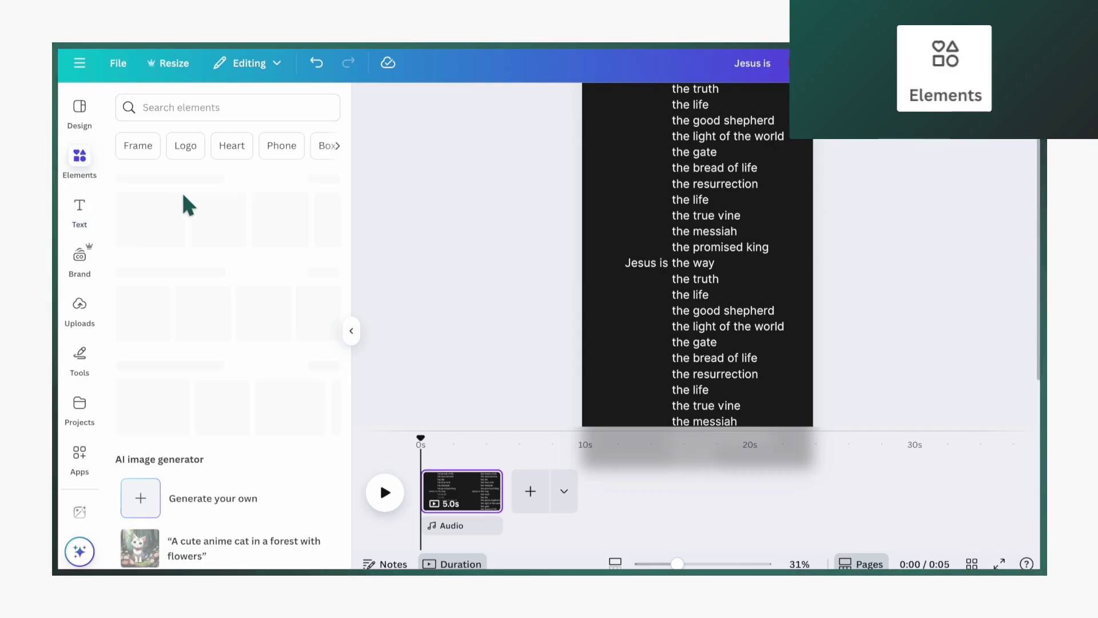
{"action": "left_click", "coordinate": [142, 297]}
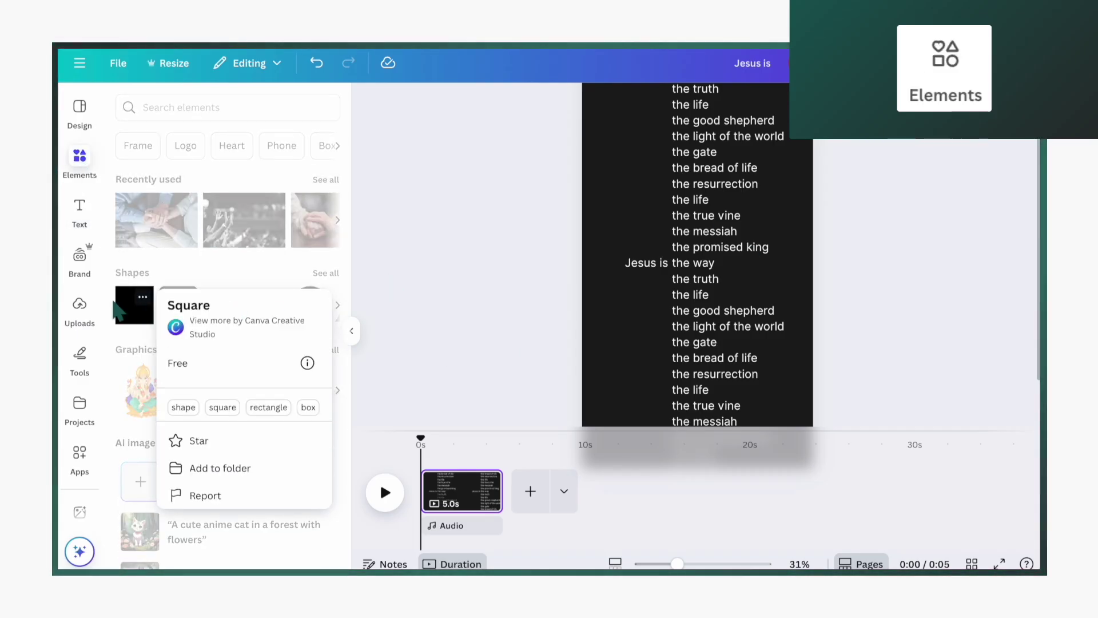
{"action": "left_click", "coordinate": [127, 319]}
{"action": "left_click", "coordinate": [433, 102]}
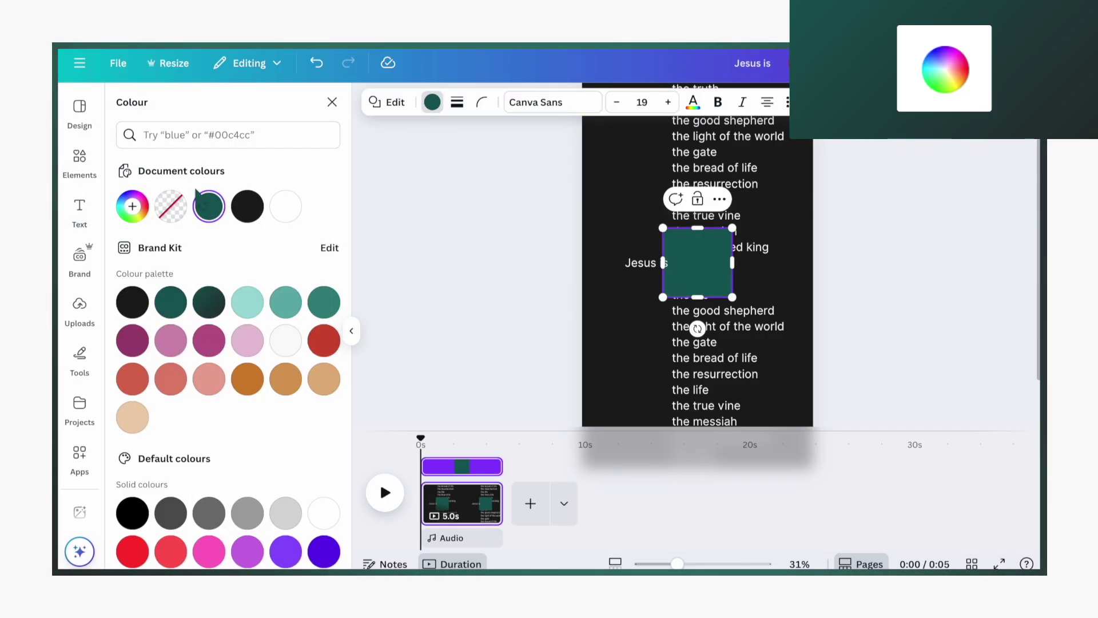
{"action": "left_click", "coordinate": [133, 206]}
{"action": "left_click", "coordinate": [277, 249]}
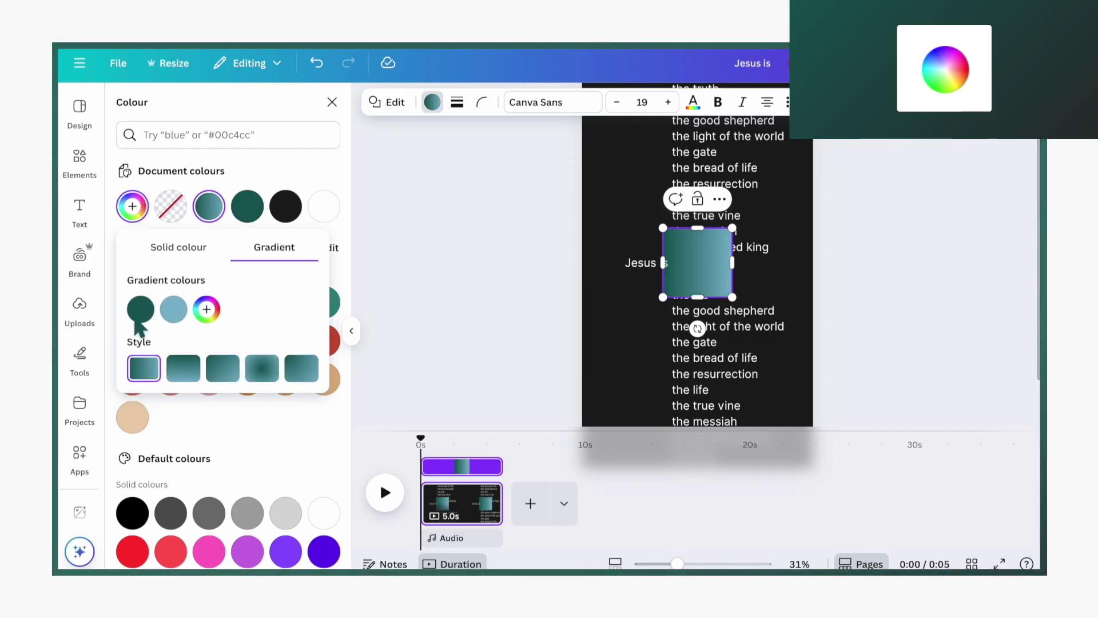
Step: Sample the page's dark background for both gradient colours of the square and set the second colour, #1C1C1C, to 0% opacity
{"action": "left_click", "coordinate": [140, 312]}
{"action": "left_click", "coordinate": [315, 462]}
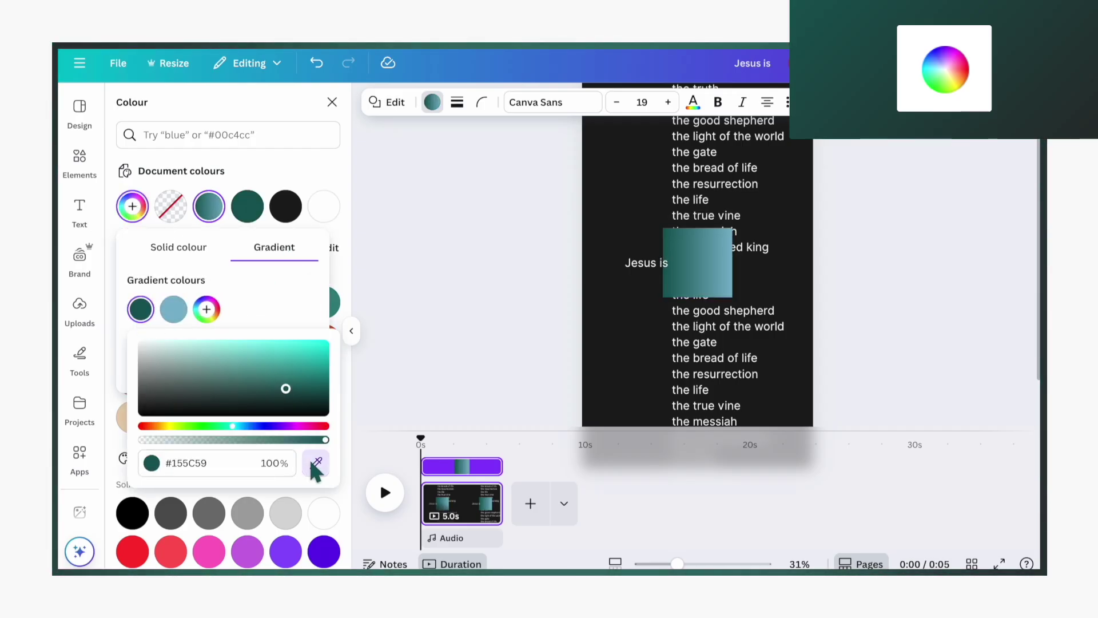
{"action": "left_click", "coordinate": [605, 355]}
{"action": "left_click", "coordinate": [173, 310]}
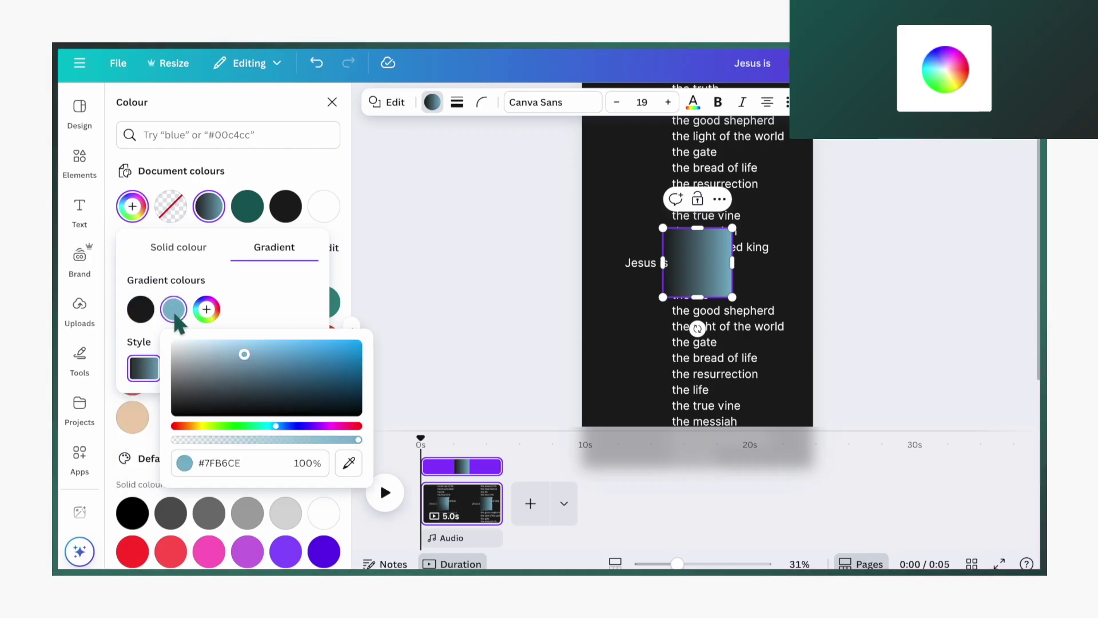
{"action": "left_click", "coordinate": [348, 463]}
{"action": "left_click", "coordinate": [657, 326]}
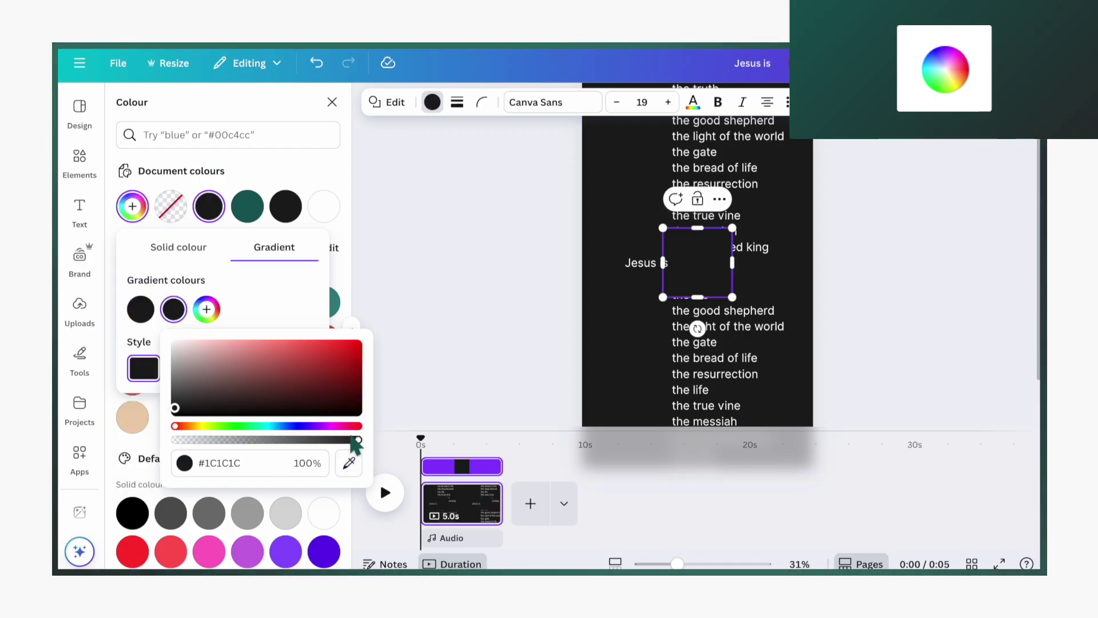
{"action": "left_click_drag", "start_coordinate": [357, 437], "coordinate": [156, 437]}
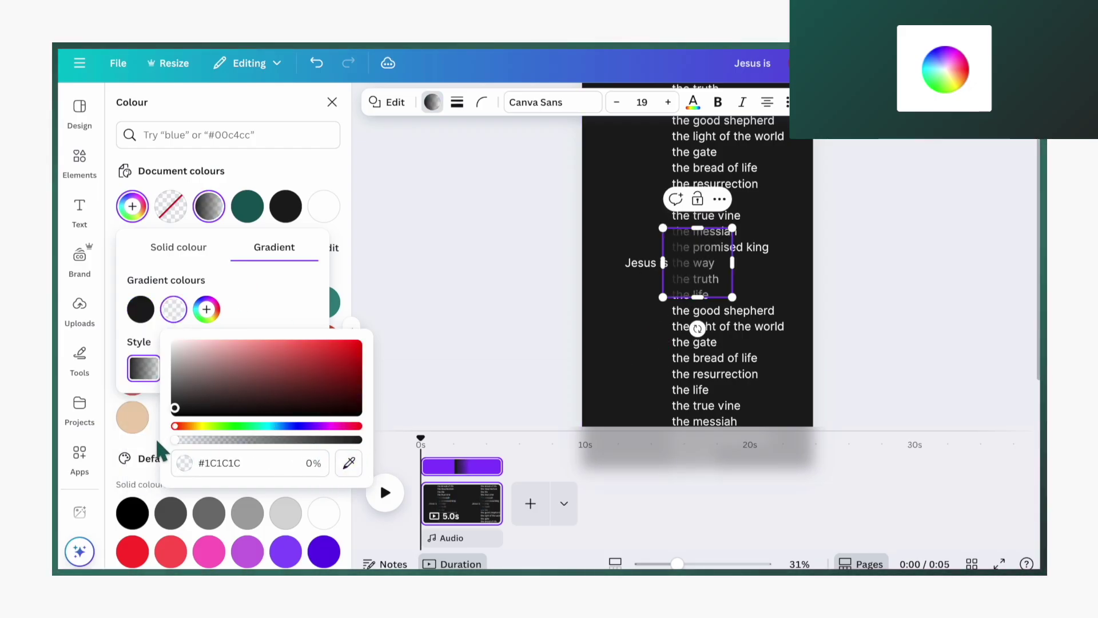
Step: Give the square's gradient the vertical style and fit it over the "the messiah" and "the promised king" lines just above "the way"
{"action": "left_click", "coordinate": [247, 306]}
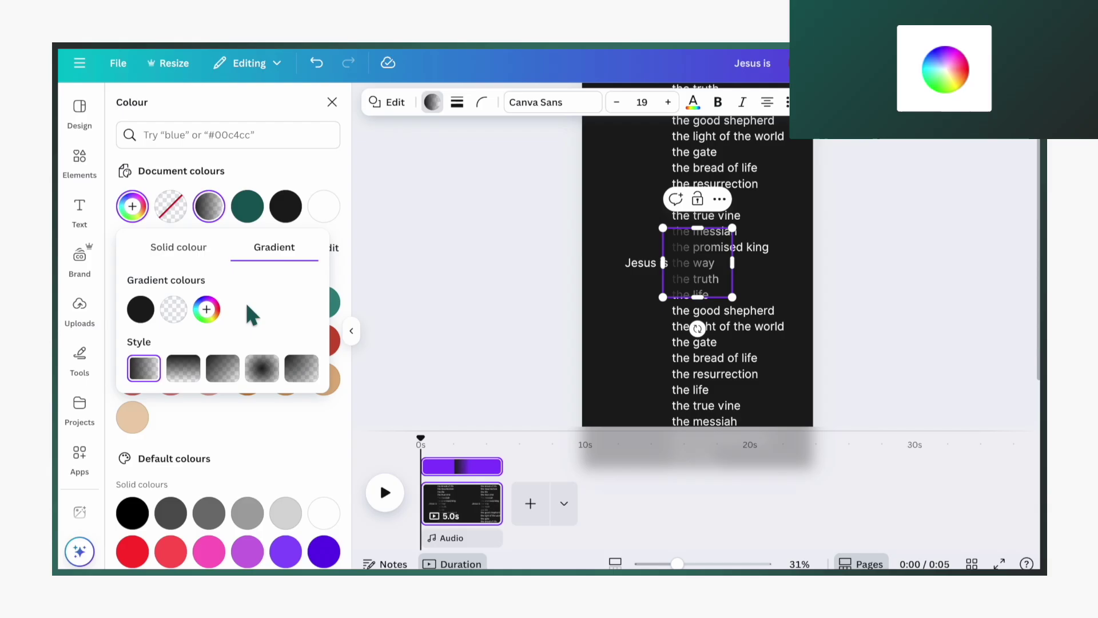
{"action": "left_click", "coordinate": [182, 378]}
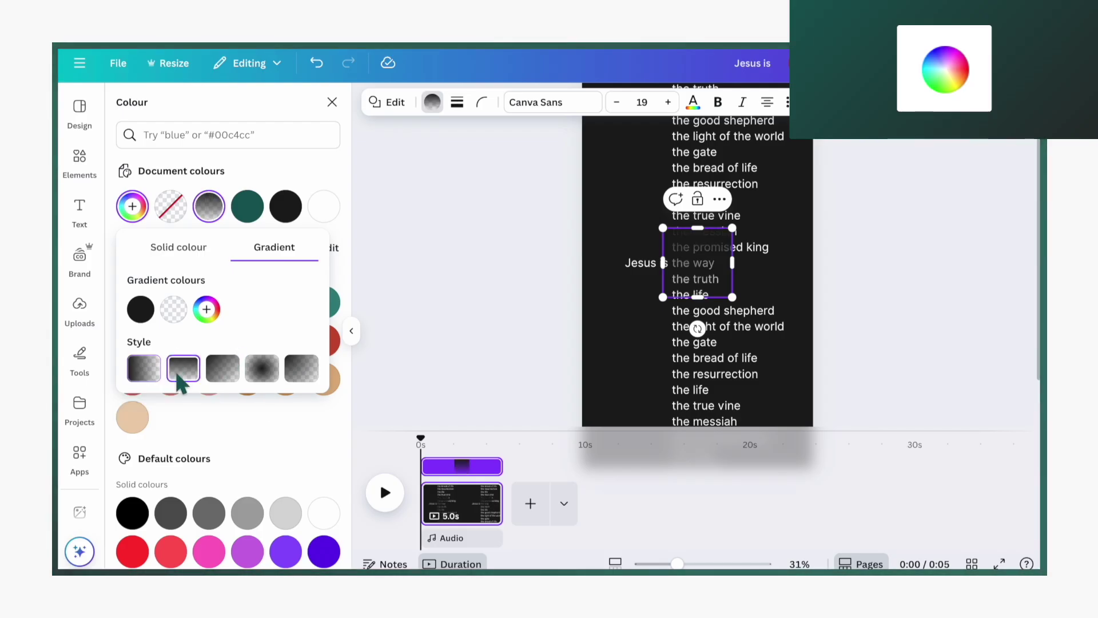
{"action": "scroll", "coordinate": [623, 295], "scroll_direction": "down", "scroll_amount": 3}
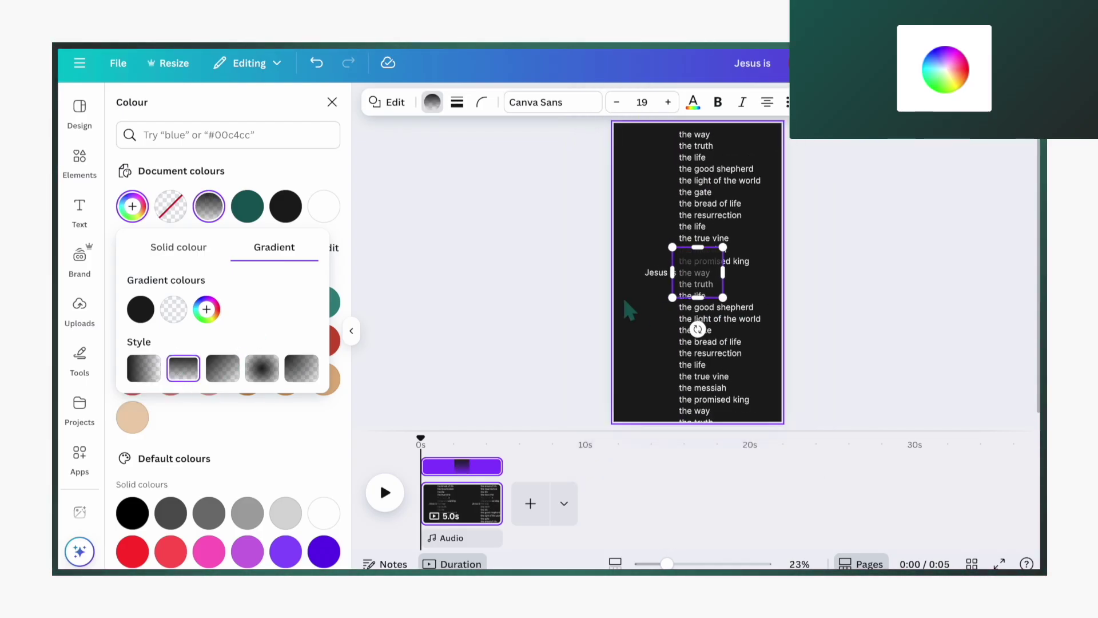
{"action": "left_click_drag", "start_coordinate": [695, 275], "coordinate": [775, 241]}
{"action": "key", "text": "Escape"}
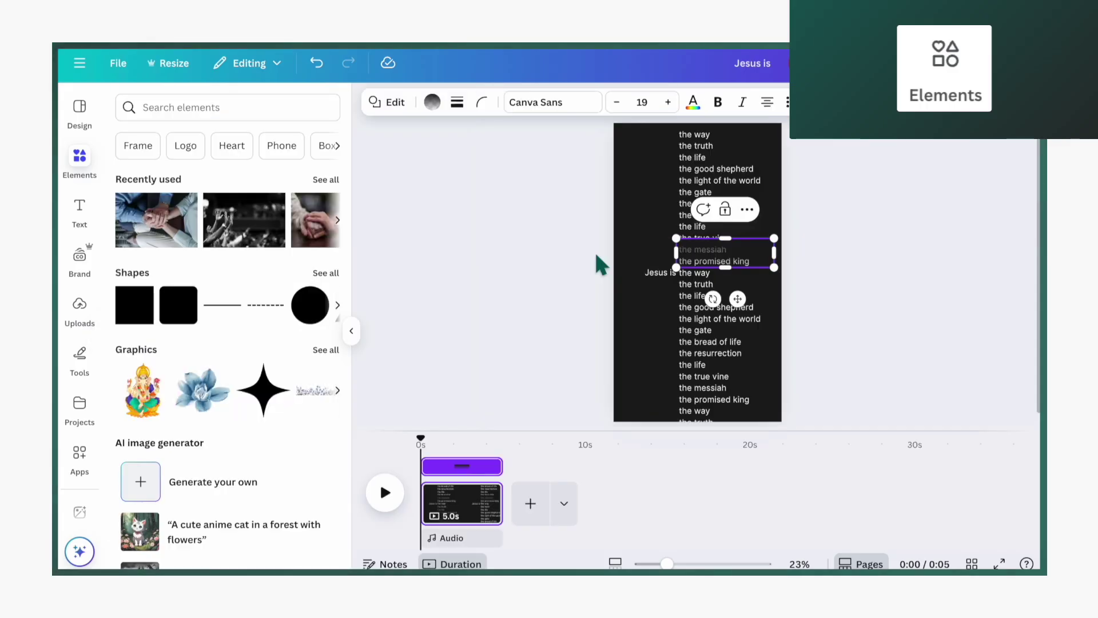
Step: Add a second square filled with the document's dark background colour and enlarge it to cover the list lines above the gradient
{"action": "left_click", "coordinate": [596, 255]}
{"action": "left_click", "coordinate": [142, 297]}
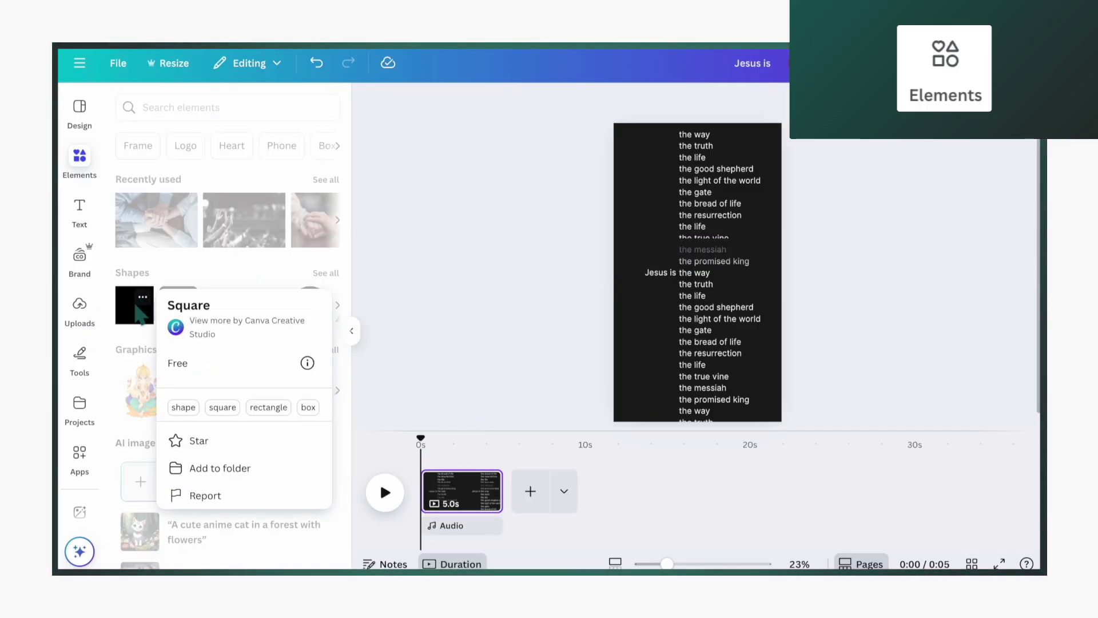
{"action": "left_click", "coordinate": [133, 320]}
{"action": "left_click", "coordinate": [432, 103]}
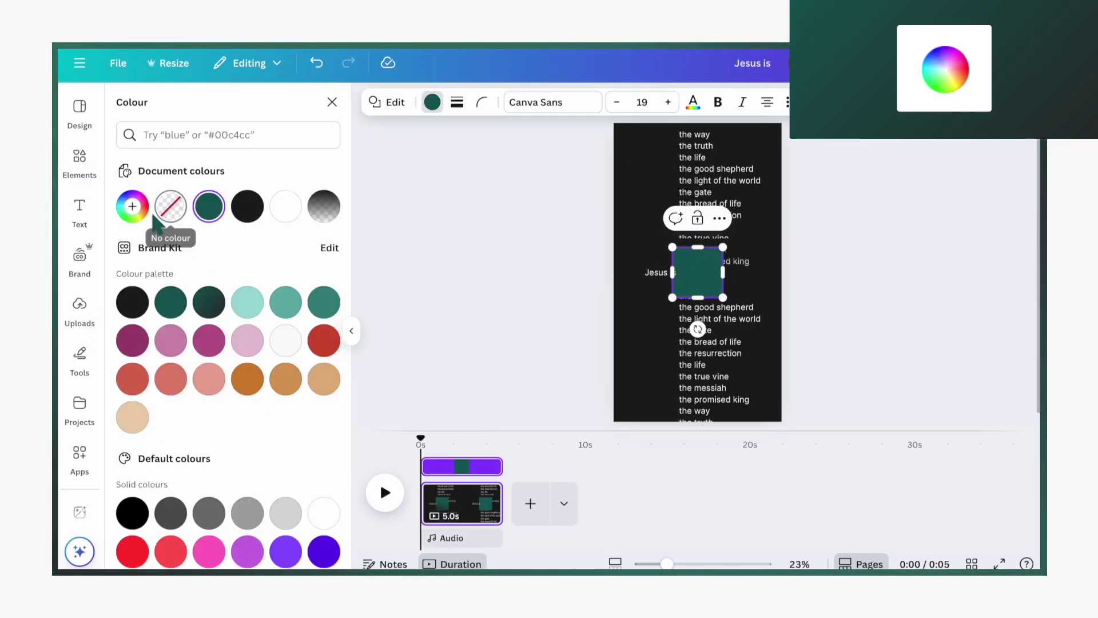
{"action": "left_click", "coordinate": [252, 213]}
{"action": "left_click_drag", "start_coordinate": [696, 269], "coordinate": [788, 239]}
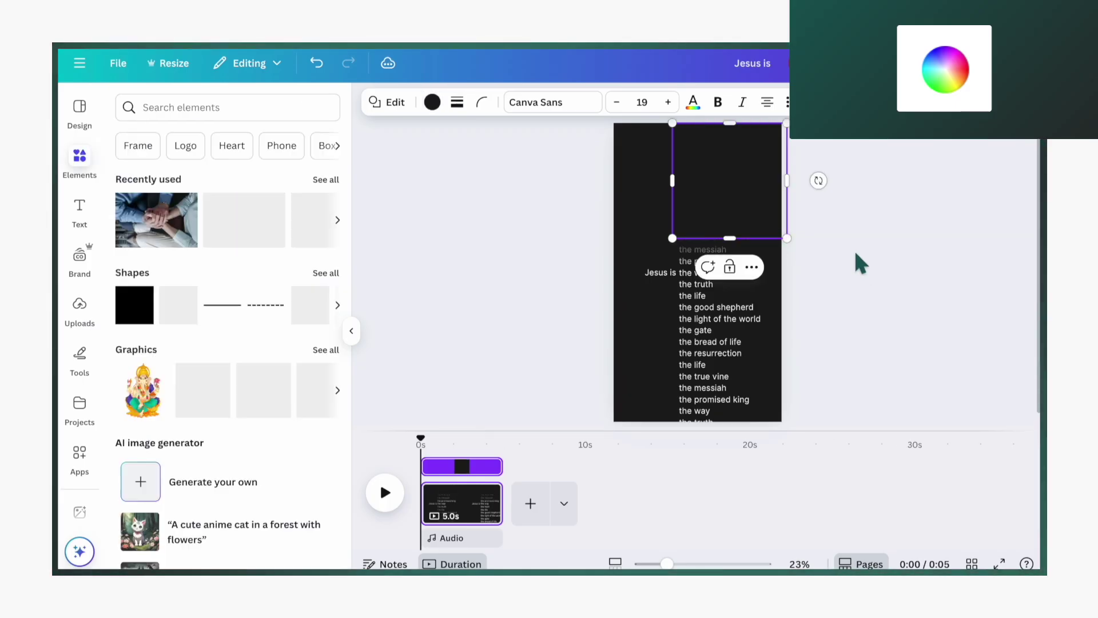
{"action": "left_click", "coordinate": [857, 263]}
Step: Group the gradient strip with the solid dark square and duplicate the group
{"action": "key", "text": "ctrl+g"}
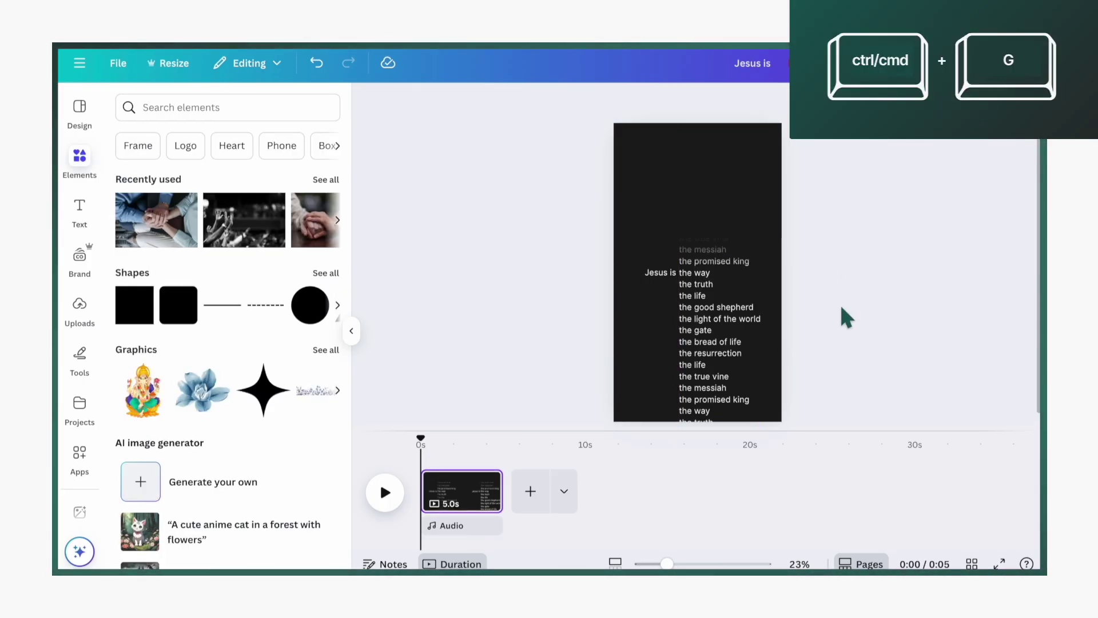
{"action": "left_click", "coordinate": [716, 254]}
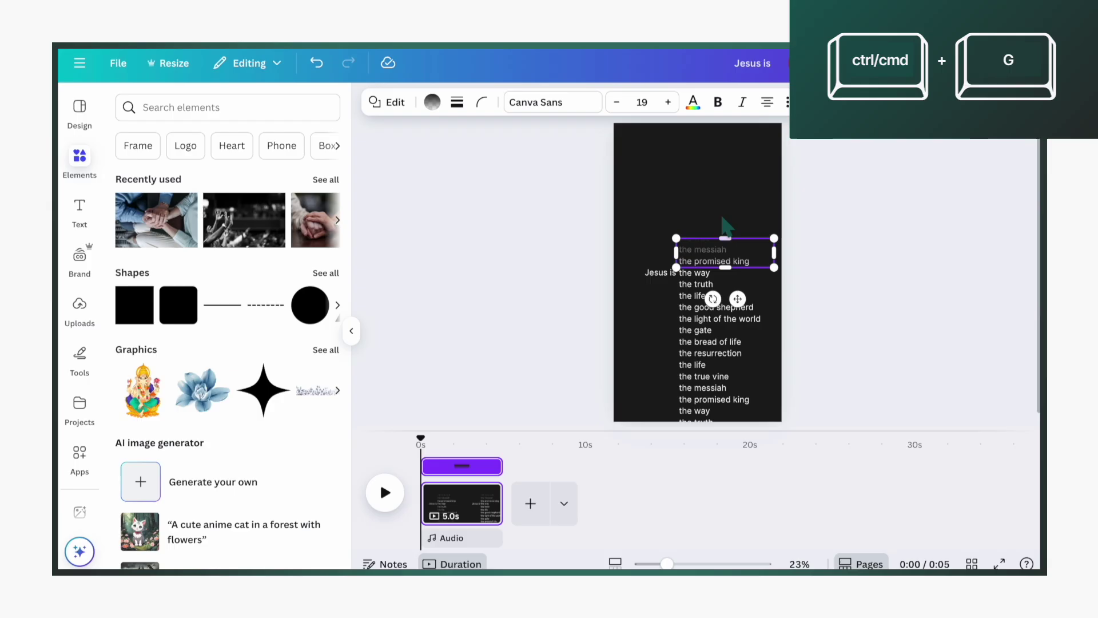
{"action": "left_click", "coordinate": [720, 200], "text": "shift"}
{"action": "key", "text": "ctrl+g"}
{"action": "key", "text": "ctrl+d"}
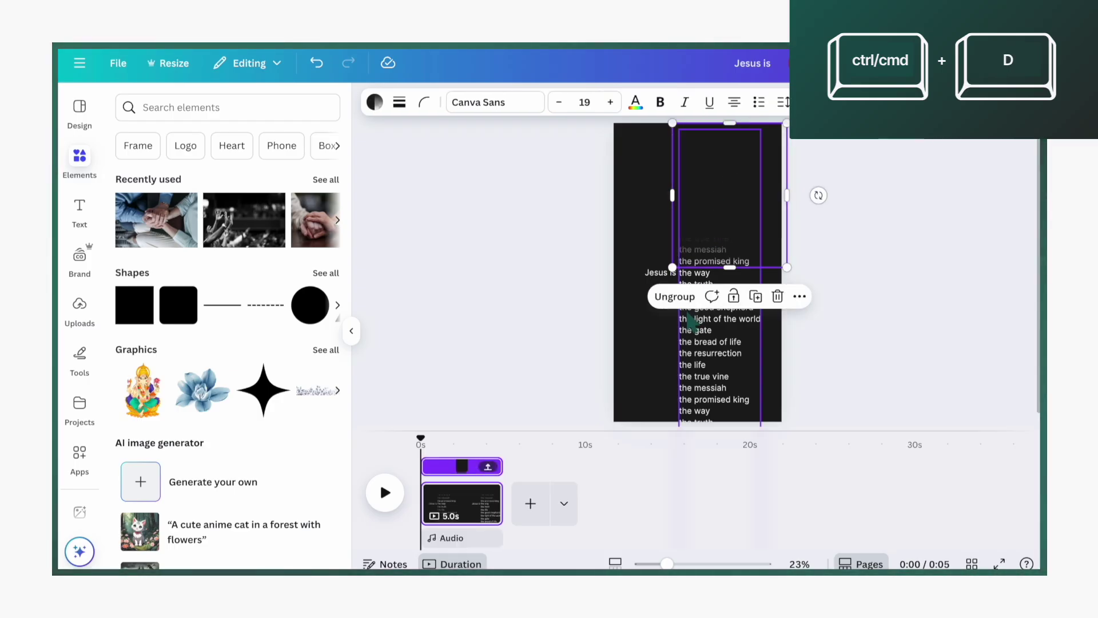
Step: Rotate the duplicated group 180° and place it below "the way" so it fades out and covers the lower part of the list
{"action": "left_click_drag", "start_coordinate": [736, 233], "coordinate": [752, 312]}
{"action": "left_click_drag", "start_coordinate": [808, 291], "coordinate": [655, 300]}
{"action": "left_click_drag", "start_coordinate": [730, 264], "coordinate": [725, 323]}
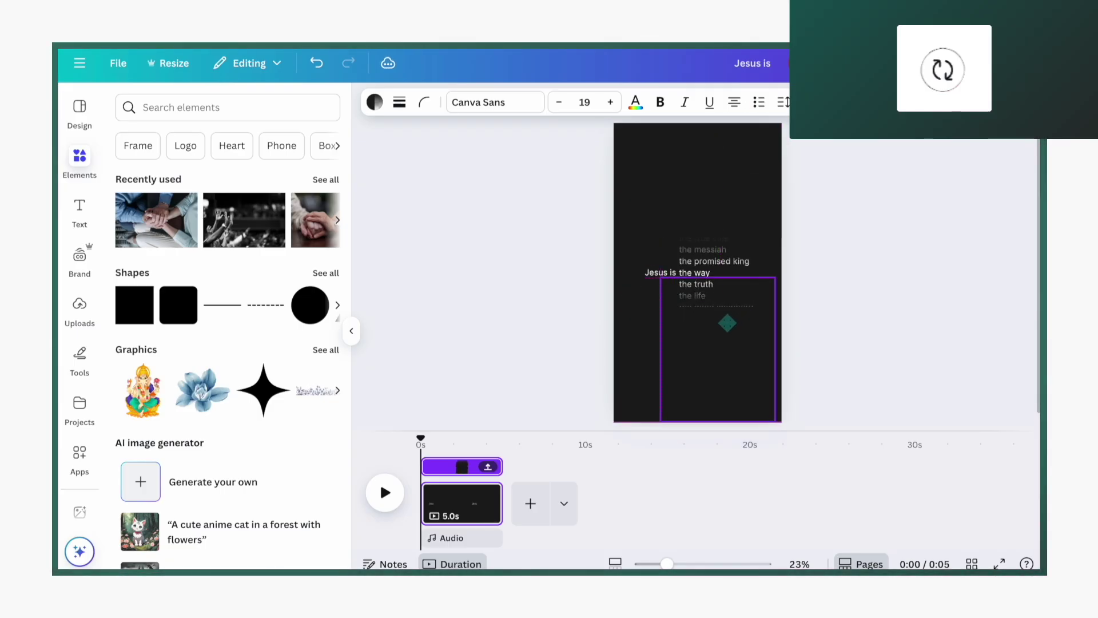
{"action": "left_click", "coordinate": [457, 322]}
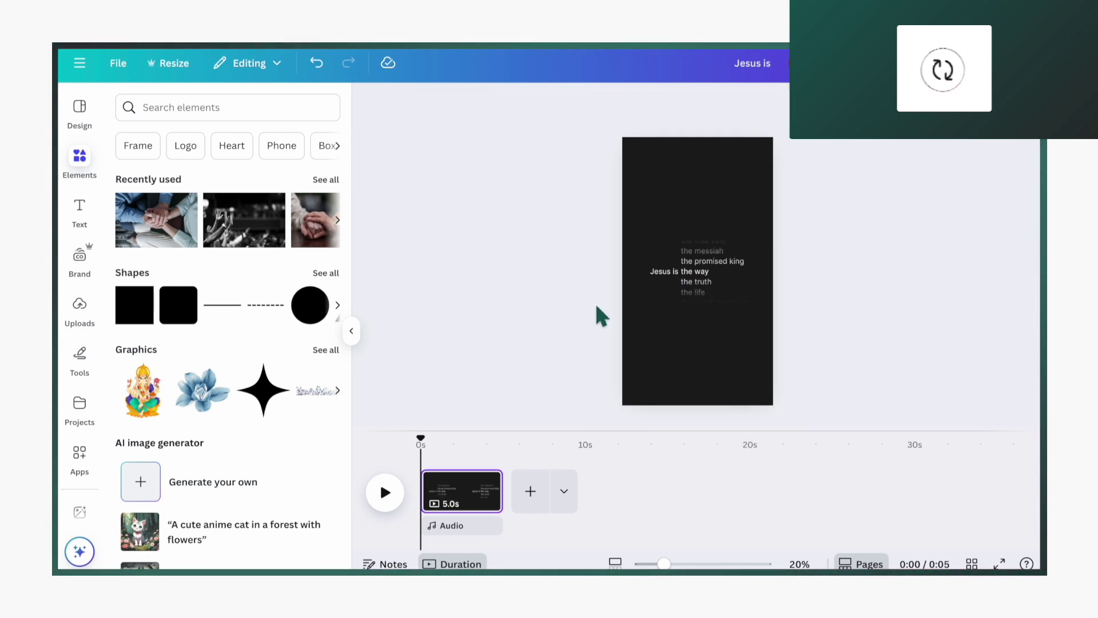
Step: Duplicate the page and move the list up on the copy so "the truth" lines up with "Jesus is"
{"action": "left_click", "coordinate": [457, 498]}
{"action": "key", "text": "ctrl+d"}
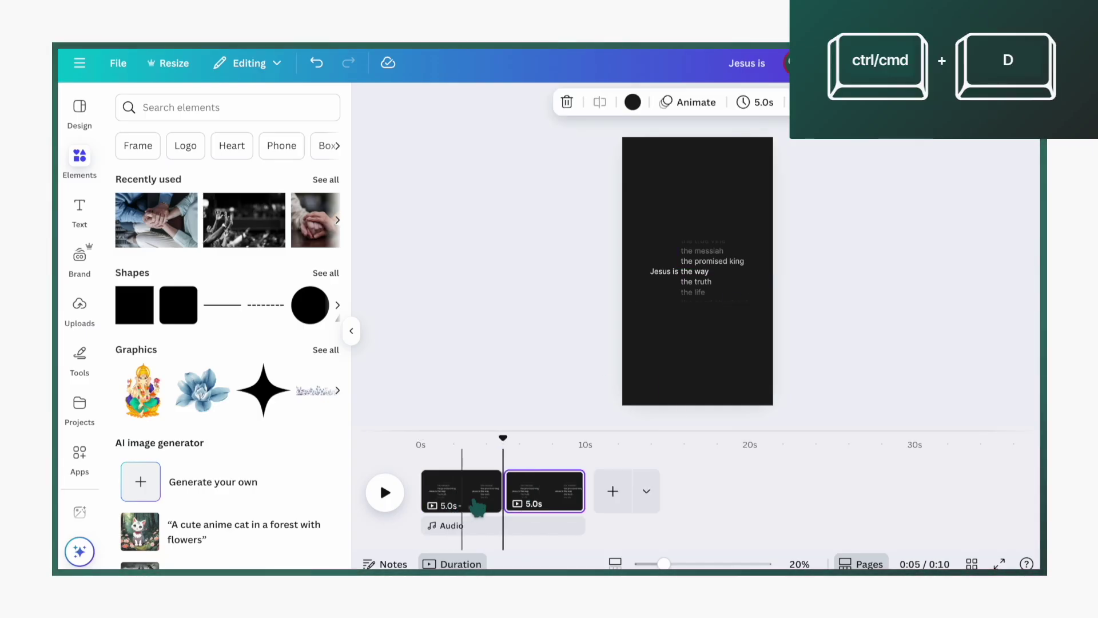
{"action": "left_click", "coordinate": [694, 273]}
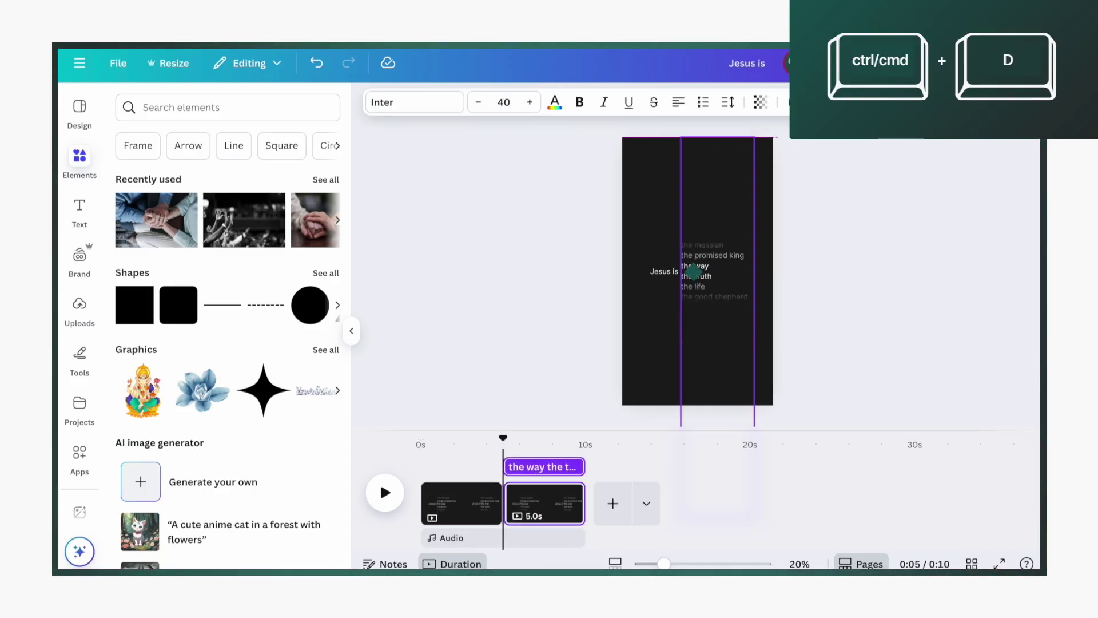
{"action": "scroll", "coordinate": [694, 266], "scroll_direction": "up", "scroll_amount": 5}
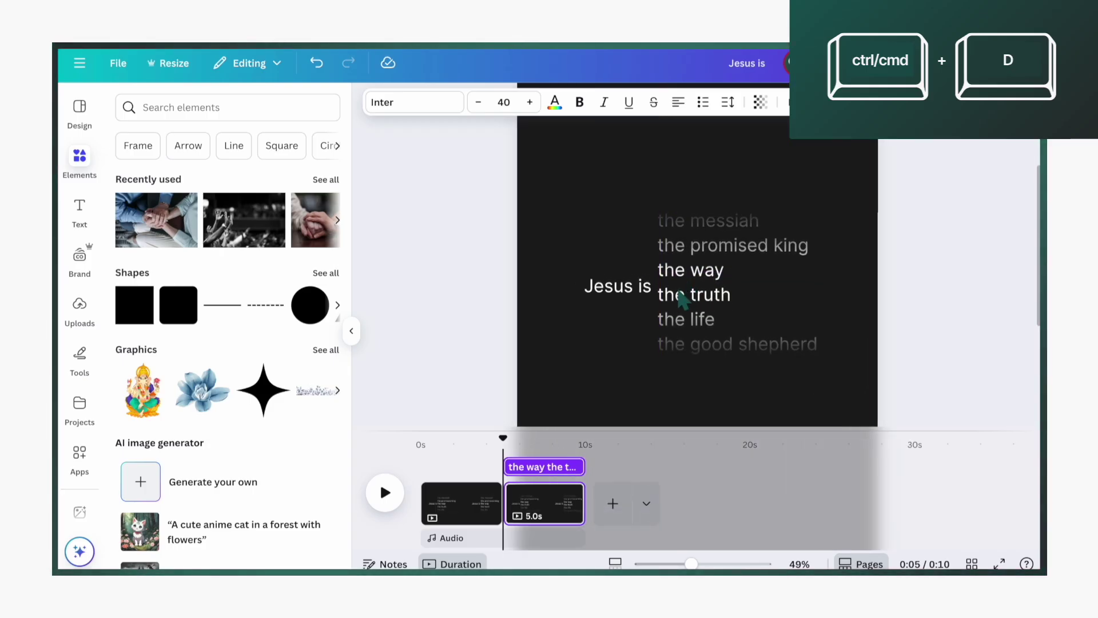
{"action": "left_click_drag", "start_coordinate": [692, 295], "coordinate": [681, 286]}
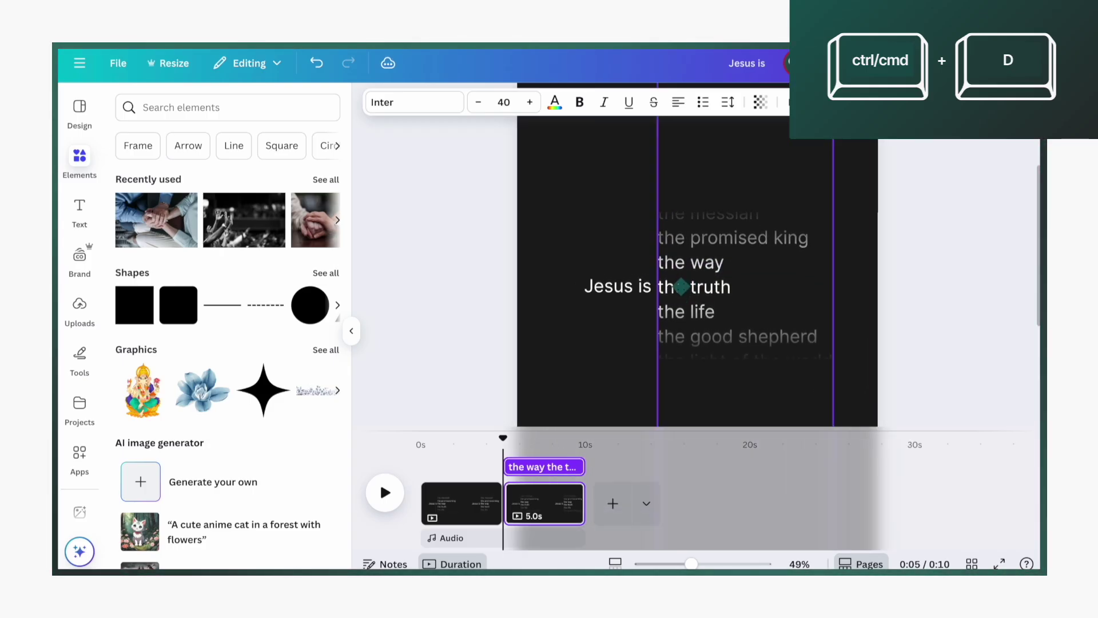
Step: Fine-align "the truth" with "Jesus is" on the second page and add a Match & Move transition between the two pages
{"action": "left_click_drag", "start_coordinate": [681, 287], "coordinate": [675, 281]}
{"action": "left_click", "coordinate": [615, 369], "text": "shift"}
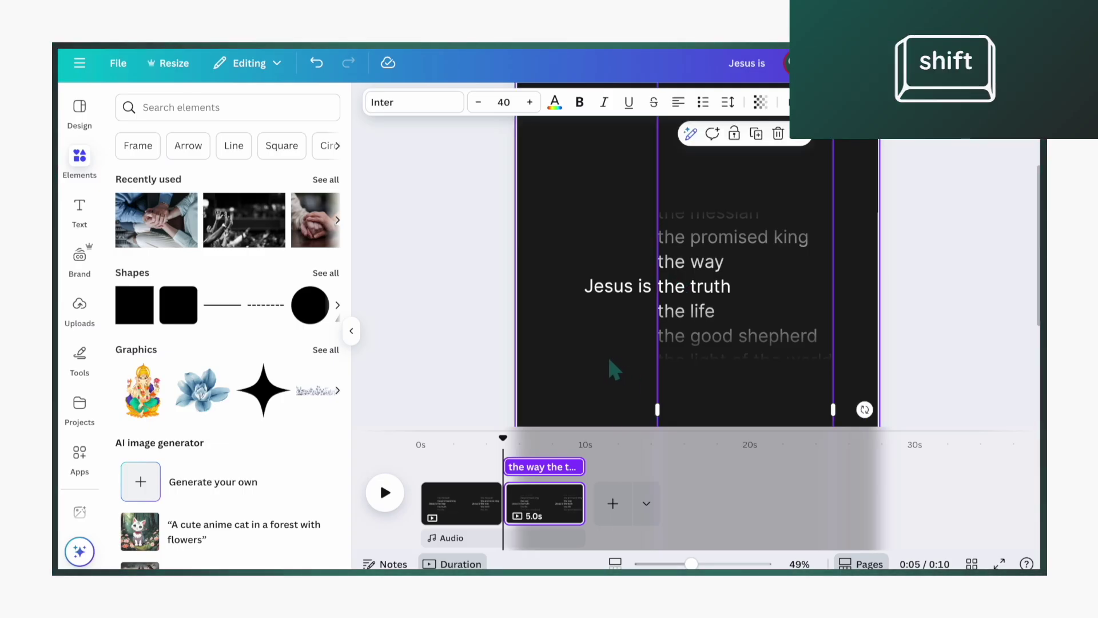
{"action": "right_click", "coordinate": [536, 507]}
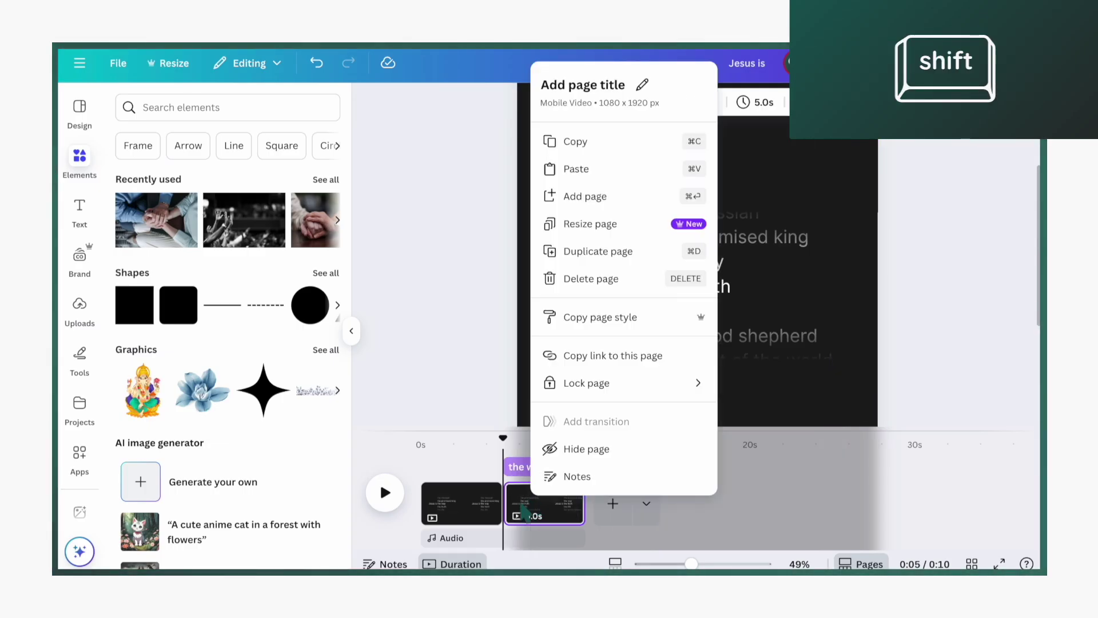
{"action": "left_click", "coordinate": [521, 504]}
{"action": "mouse_move", "coordinate": [505, 514]}
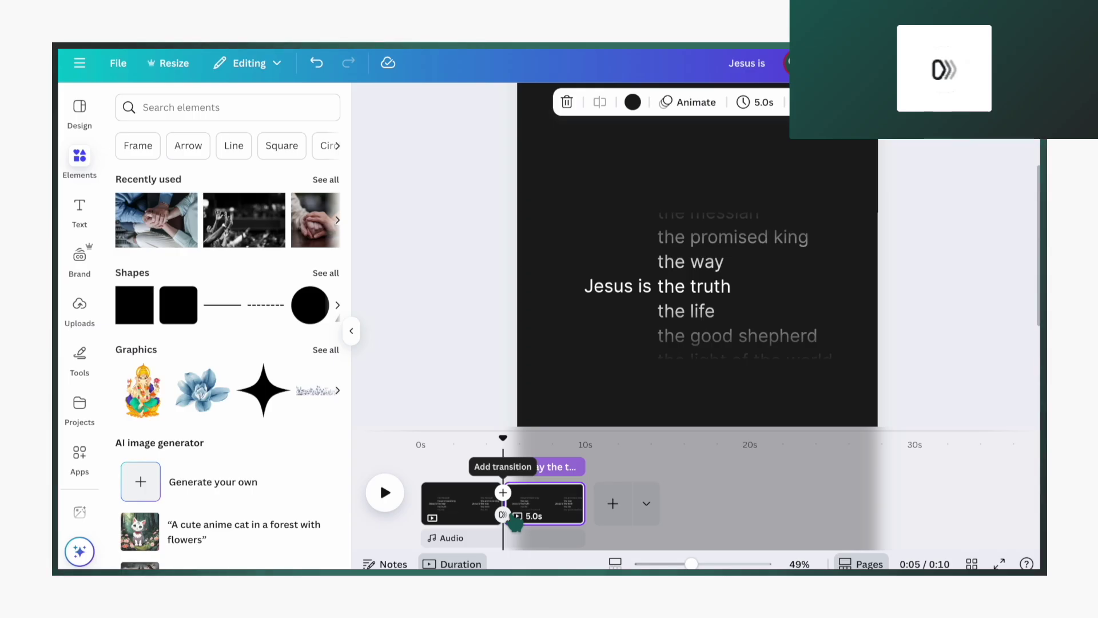
{"action": "left_click", "coordinate": [511, 517]}
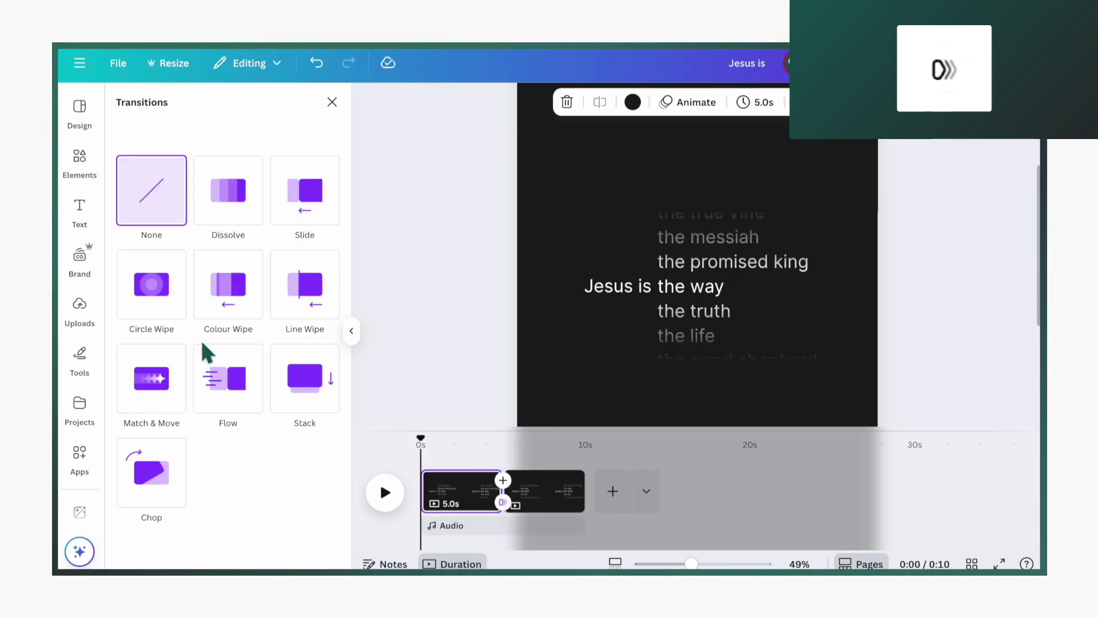
{"action": "left_click", "coordinate": [153, 388]}
Step: Duplicate the second page and move the list up one line on the copy so "the life" lines up with "Jesus is"
{"action": "left_click", "coordinate": [539, 491]}
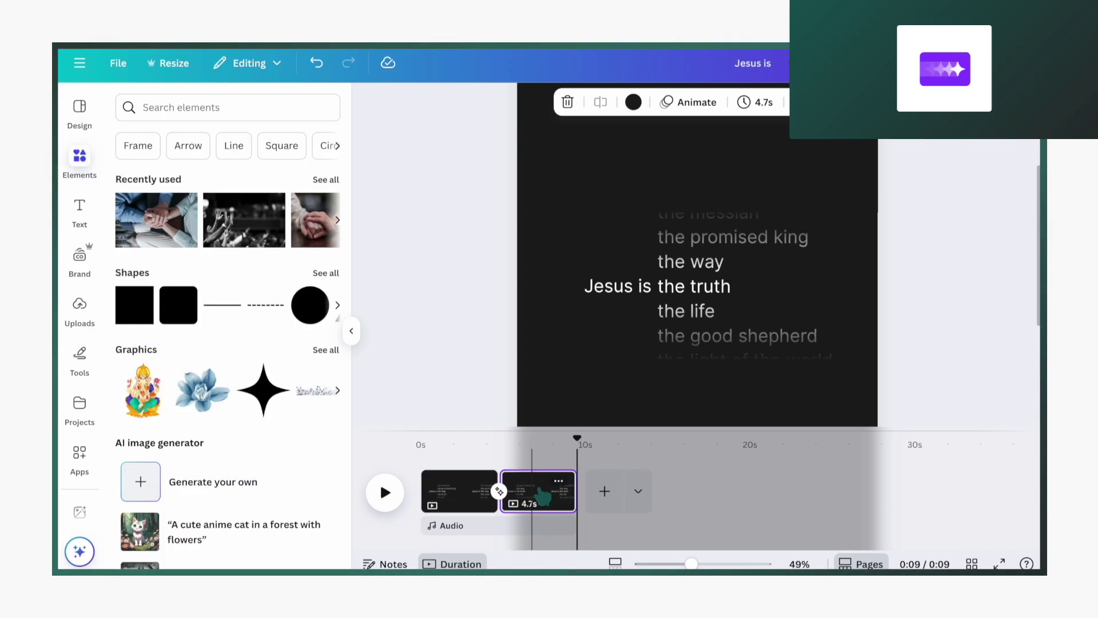
{"action": "key", "text": "ctrl+d"}
{"action": "left_click", "coordinate": [684, 295]}
{"action": "left_click_drag", "start_coordinate": [684, 295], "coordinate": [679, 265]}
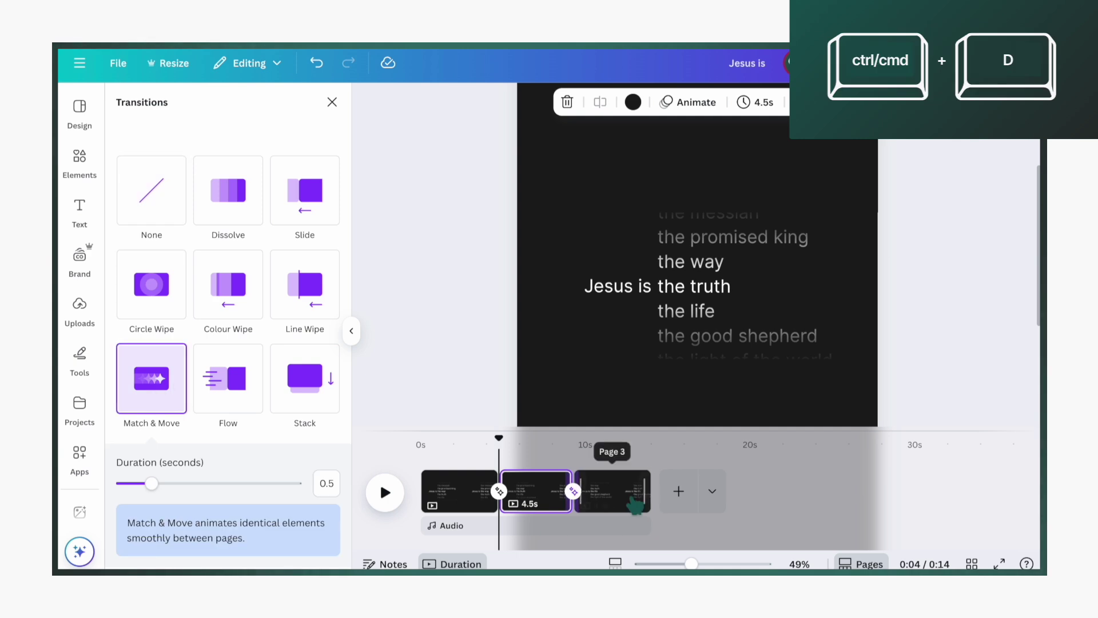
Step: Add two more duplicate pages with the list moved up to align "the good shepherd" and "the light of the world" with "Jesus is"
{"action": "key", "text": "ctrl+d"}
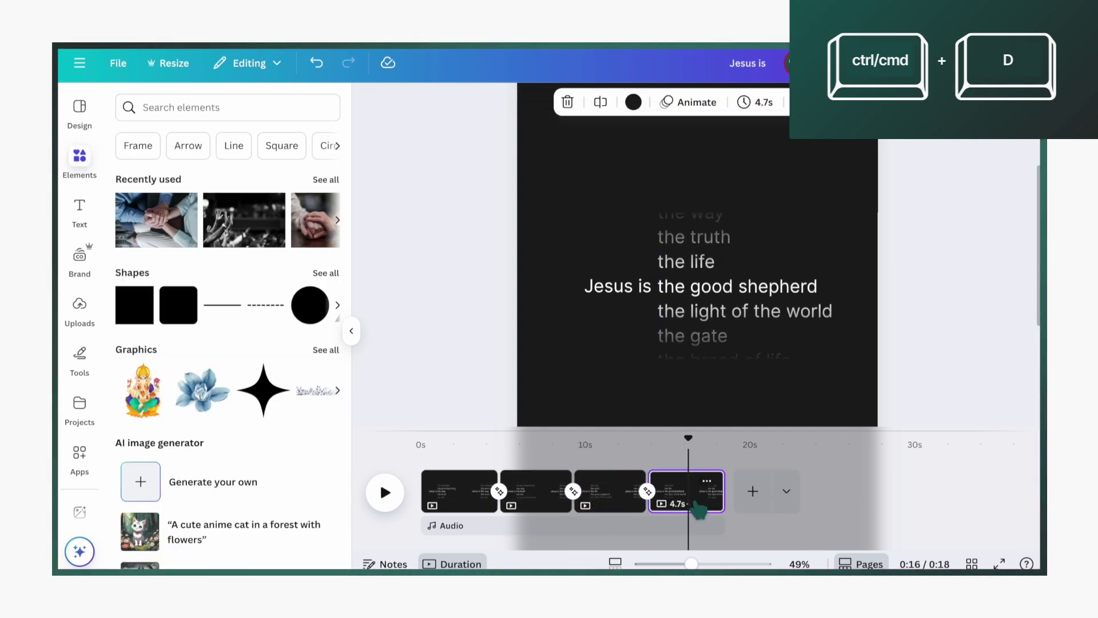
{"action": "key", "text": "ctrl+d"}
{"action": "left_click", "coordinate": [759, 508]}
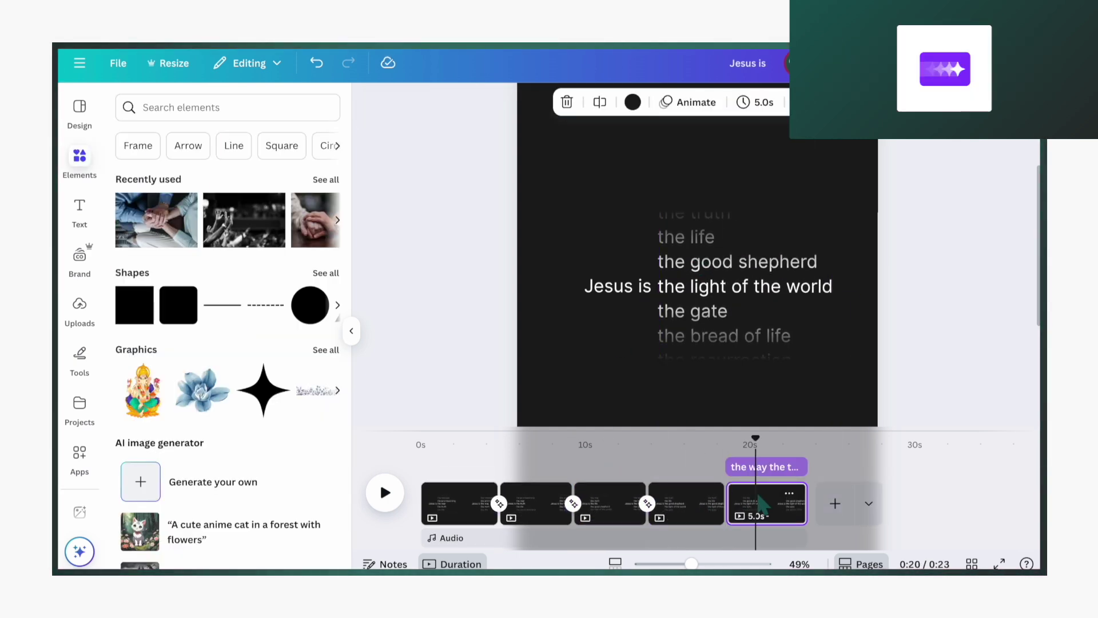
Step: Keep duplicating the last page and moving the list up one line per copy, from "the gate" until "the way" aligns with "Jesus is" again
{"action": "key", "text": "ctrl+d"}
{"action": "left_click_drag", "start_coordinate": [704, 289], "coordinate": [696, 266]}
{"action": "left_click", "coordinate": [856, 508]}
{"action": "key", "text": "ctrl+d"}
{"action": "key", "text": "ctrl+d"}
{"action": "key", "text": "ctrl+d"}
{"action": "key", "text": "ctrl+d"}
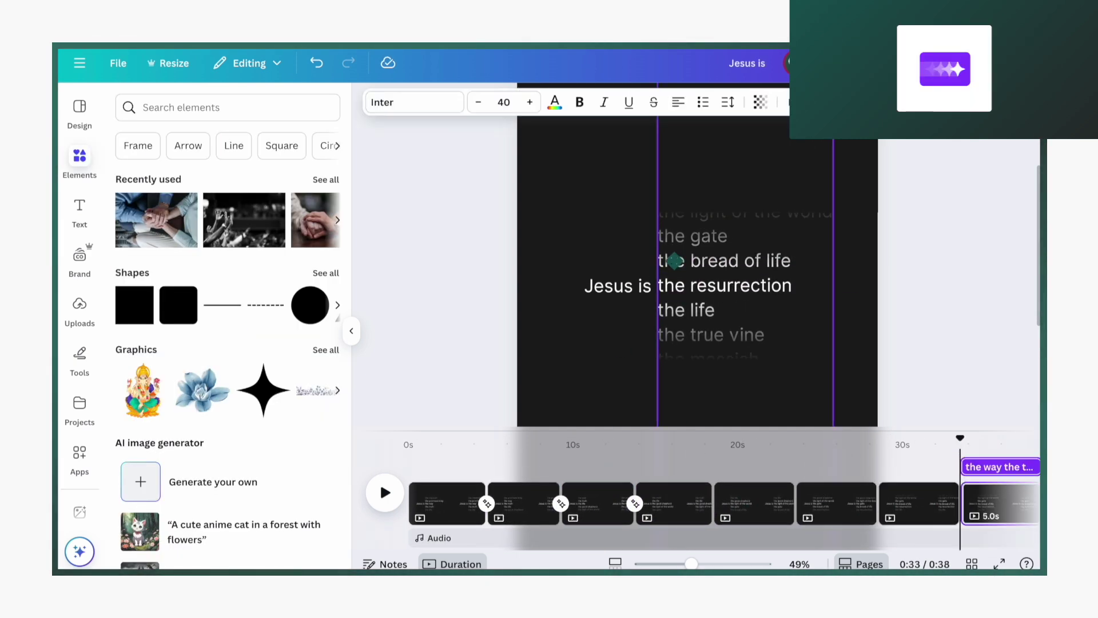
{"action": "key", "text": "ctrl+d"}
{"action": "key", "text": "ctrl+d"}
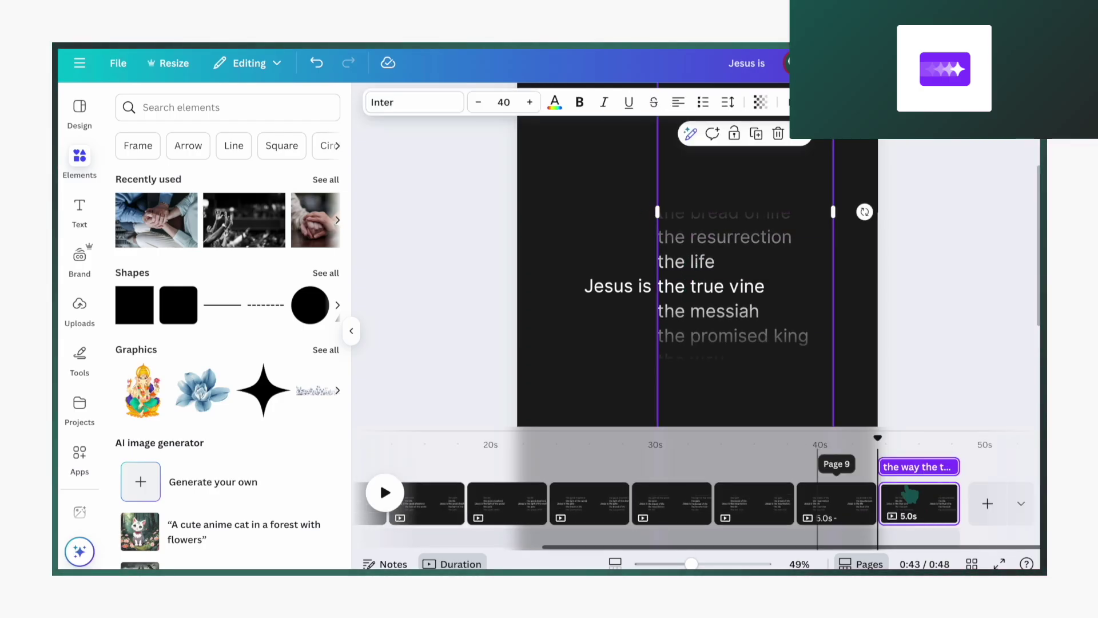
{"action": "key", "text": "ctrl+d"}
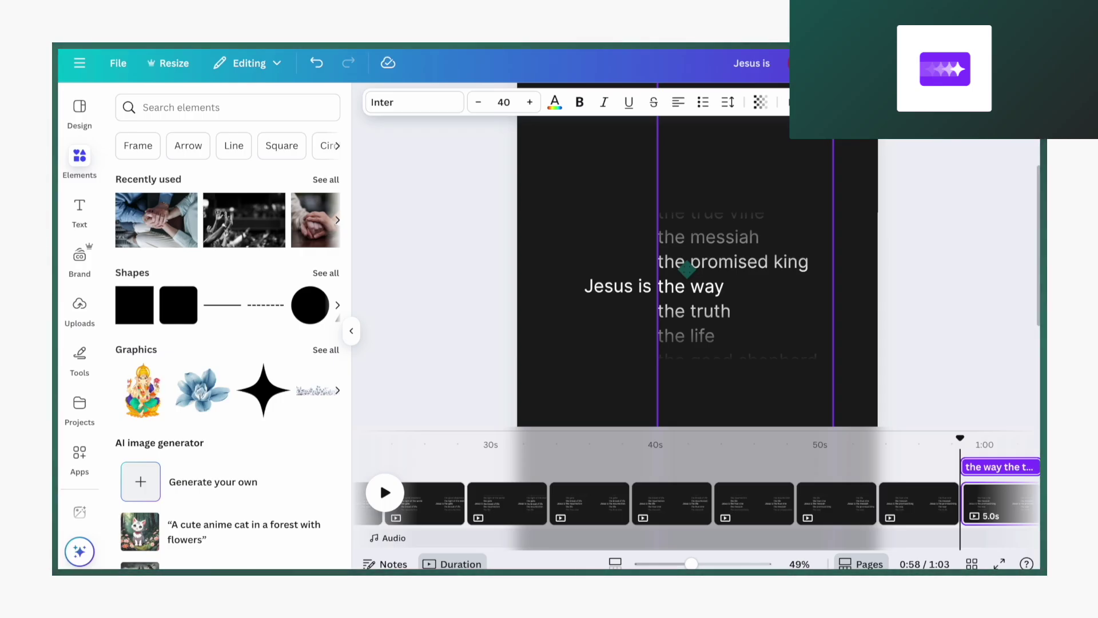
Step: Select all pages from first to last and set their timing to 1.0 second each
{"action": "scroll", "coordinate": [613, 505], "scroll_direction": "down", "scroll_amount": 5}
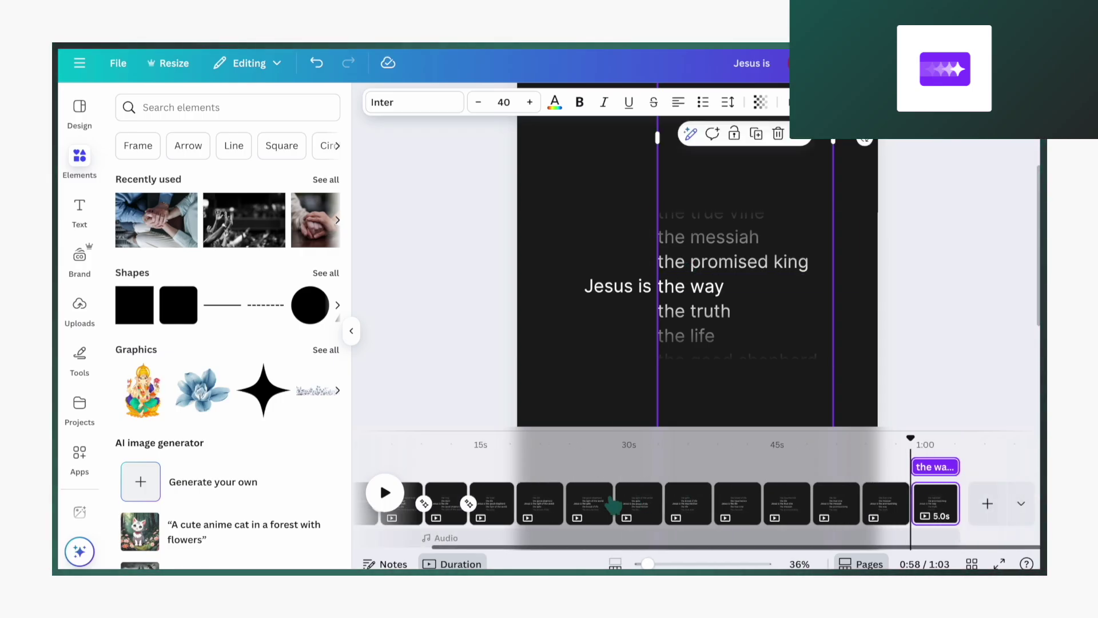
{"action": "left_click", "coordinate": [432, 493]}
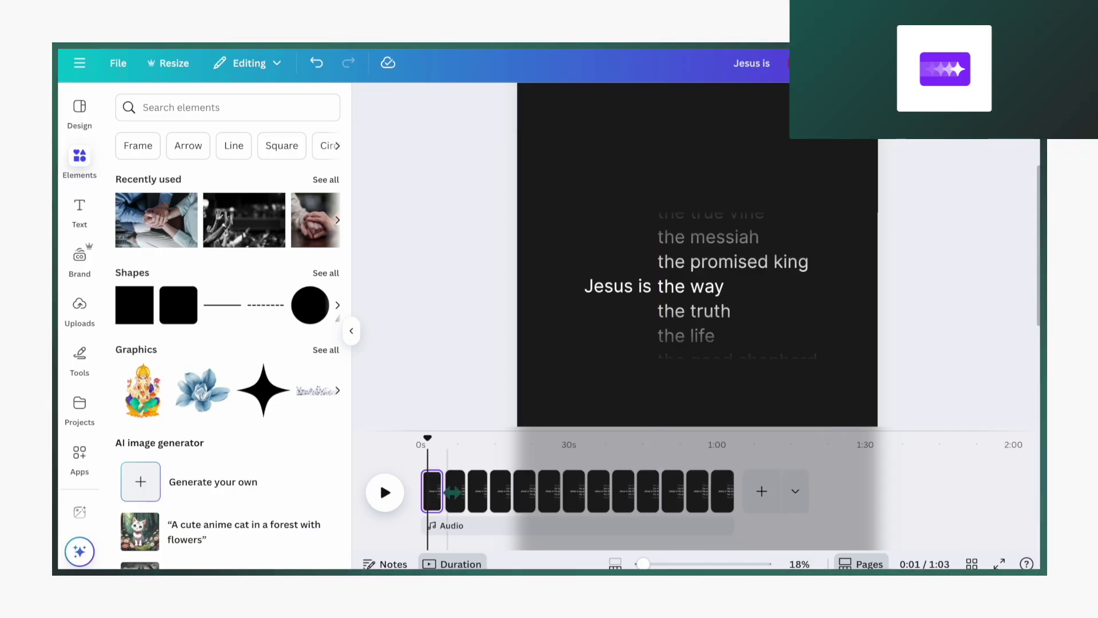
{"action": "left_click", "coordinate": [724, 491], "text": "shift"}
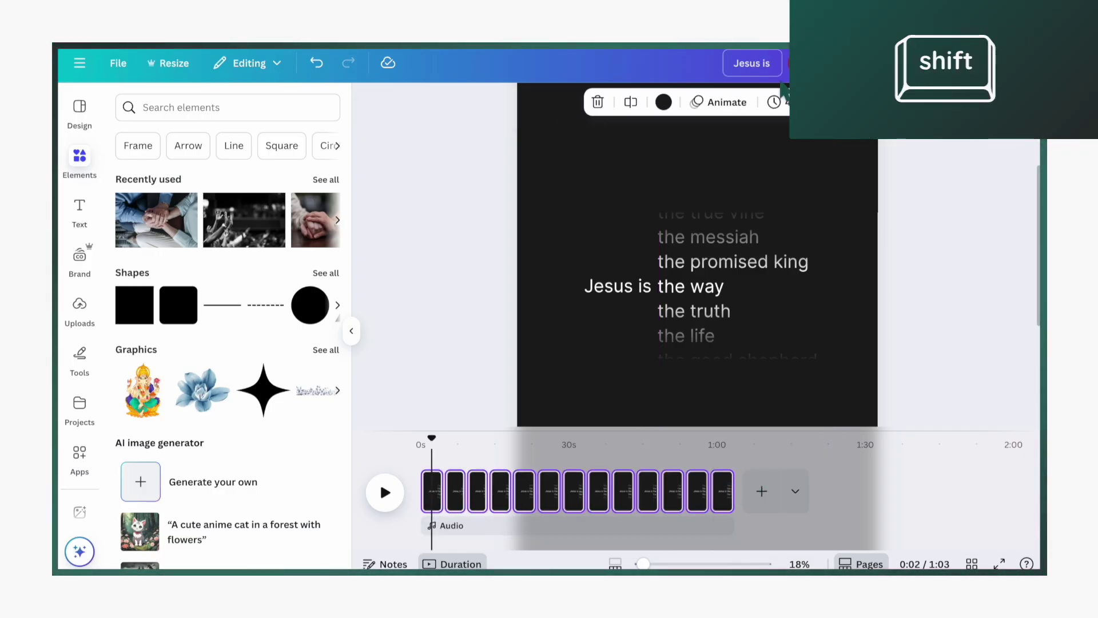
{"action": "left_click", "coordinate": [774, 102]}
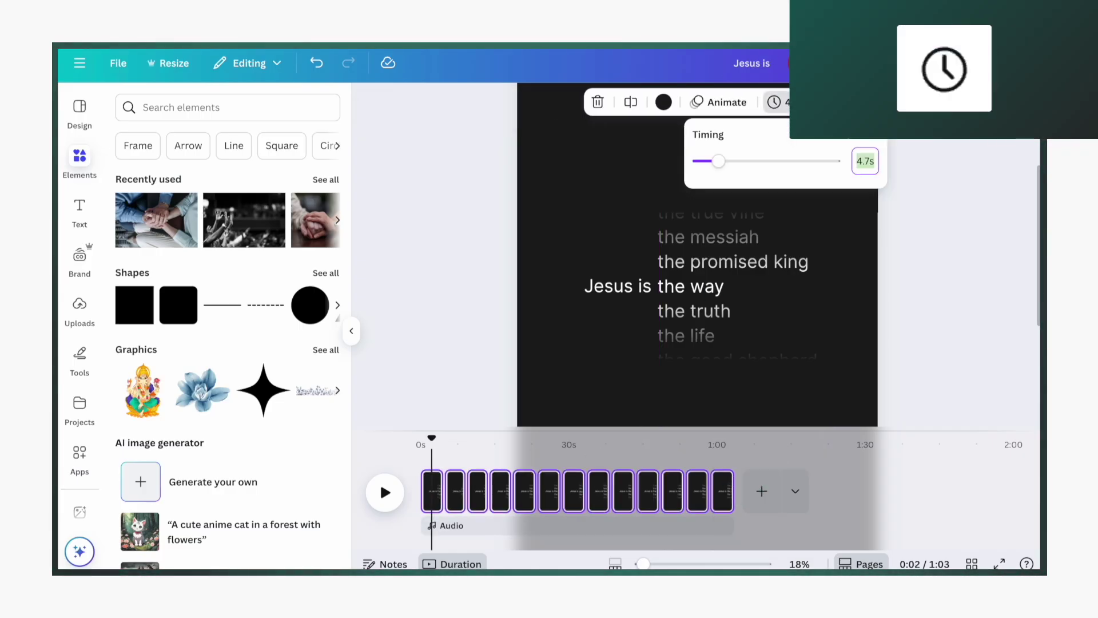
{"action": "type", "text": "1"}
{"action": "key", "text": "Return"}
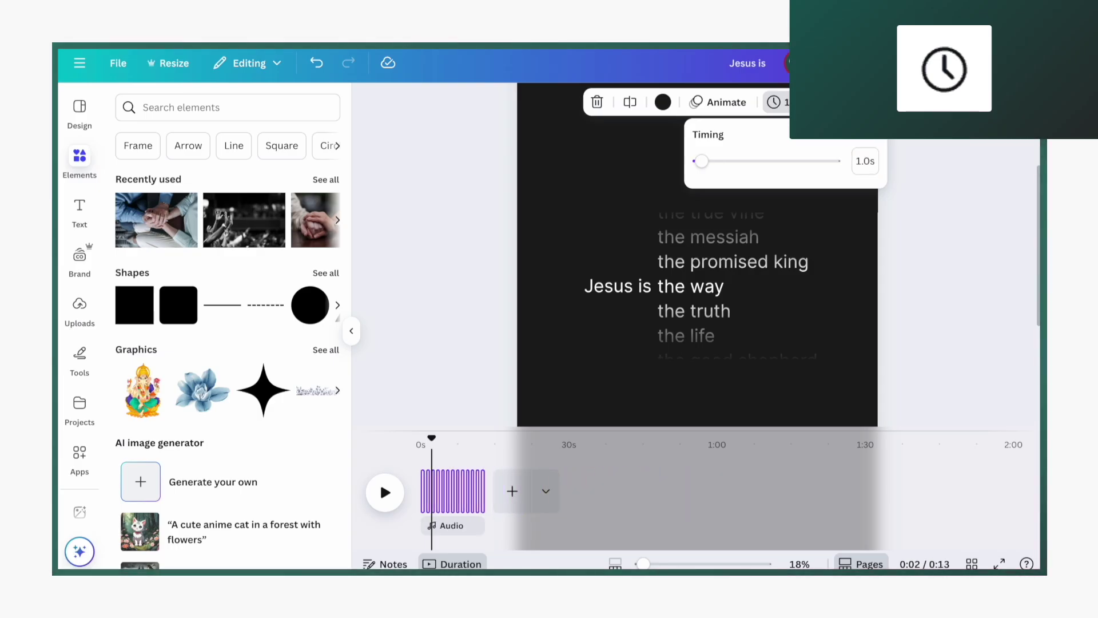
{"action": "left_click", "coordinate": [414, 471]}
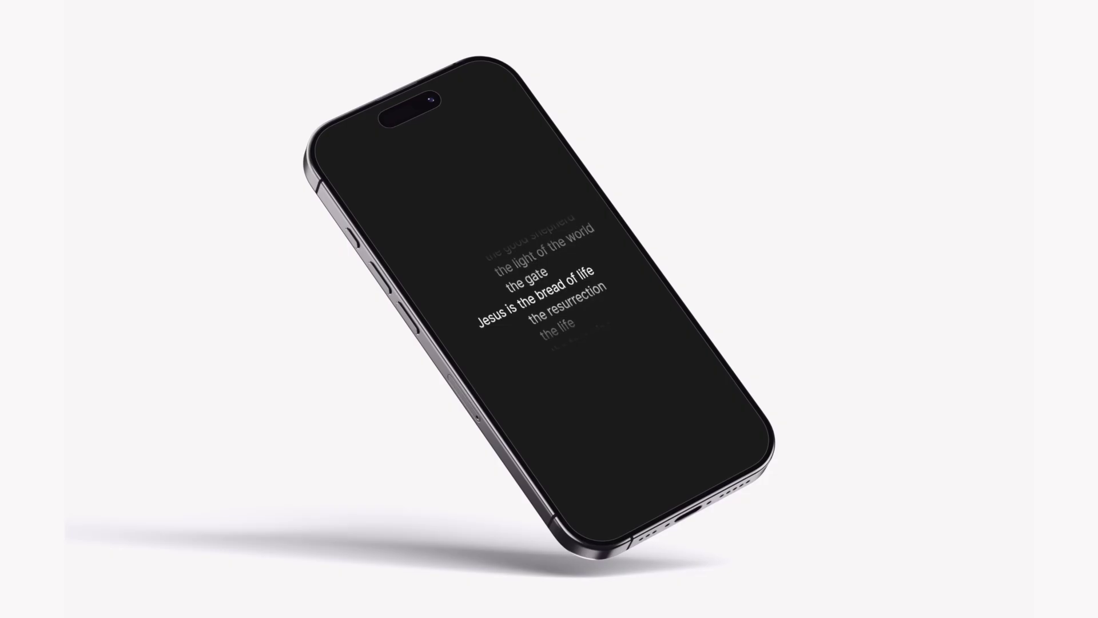